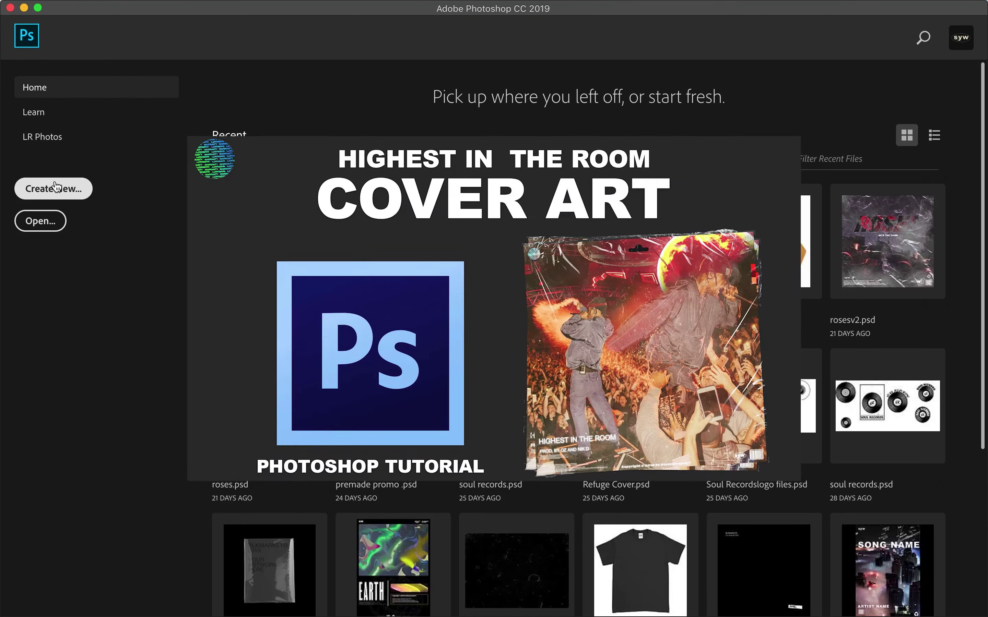
Create a new 20 × 20 inch, 300 ppi document with a black background
left_click(56, 187)
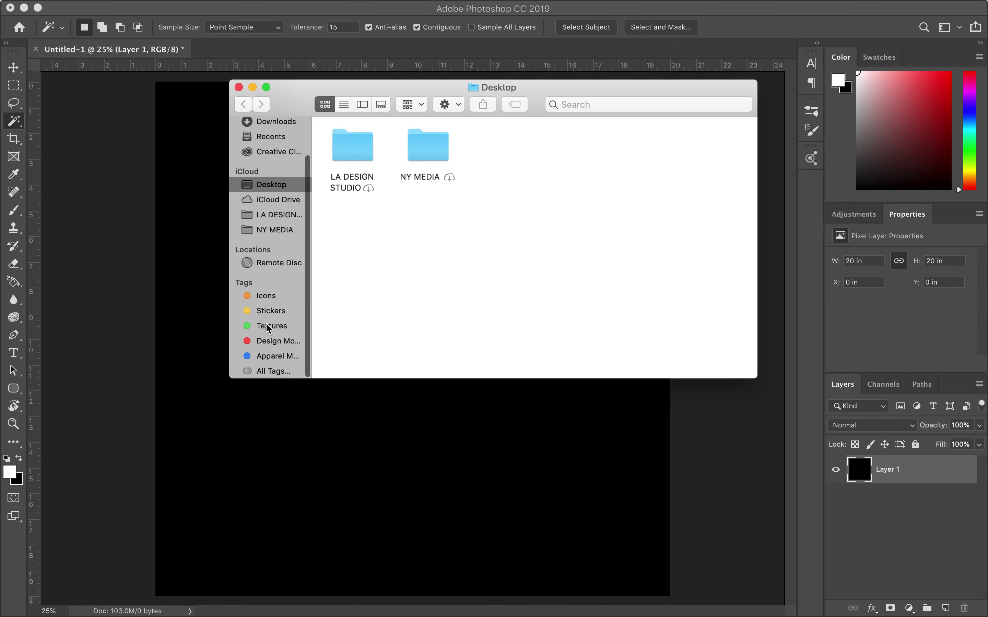
Browse to NY MEDIA > REFERENCES > travis and preview the concert photos
left_click(275, 230)
double_click(577, 145)
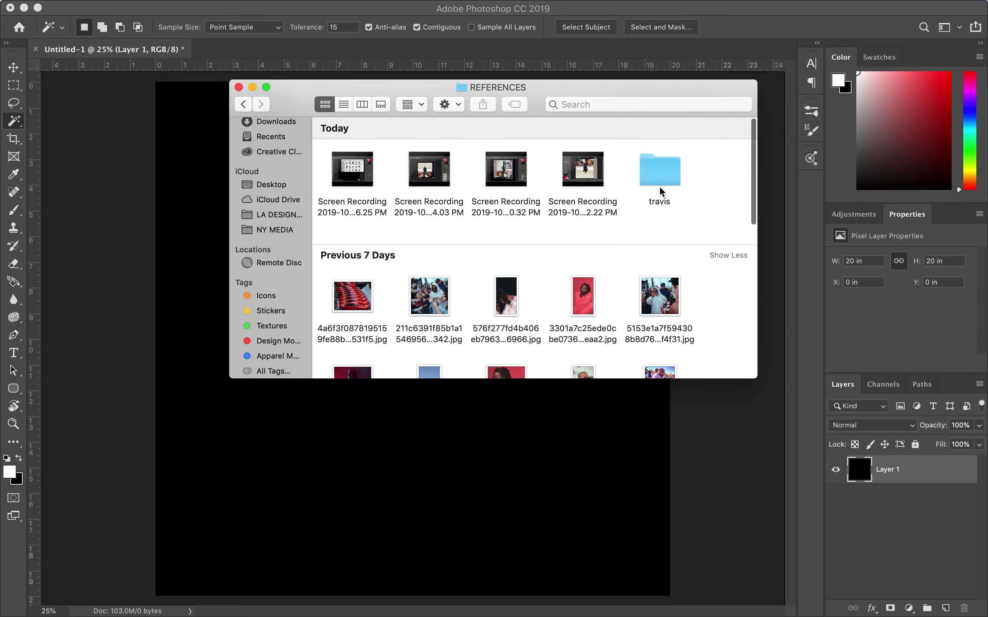
double_click(660, 171)
left_click_drag(321, 152, 723, 193)
key("space")
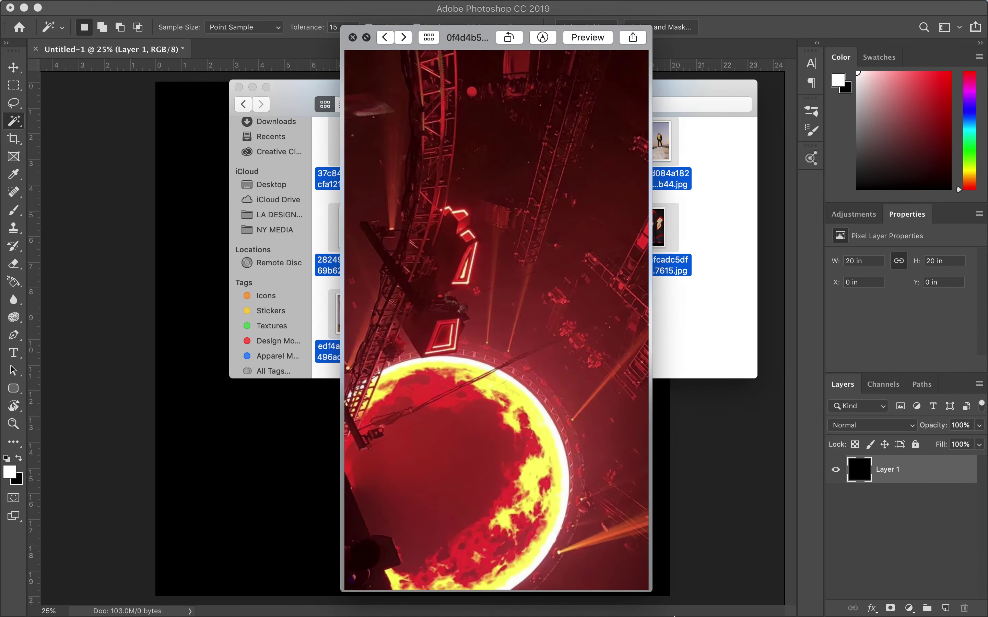
key("Right")
key("Right")
key("Right")
key("Right")
key("Right")
left_click(354, 40)
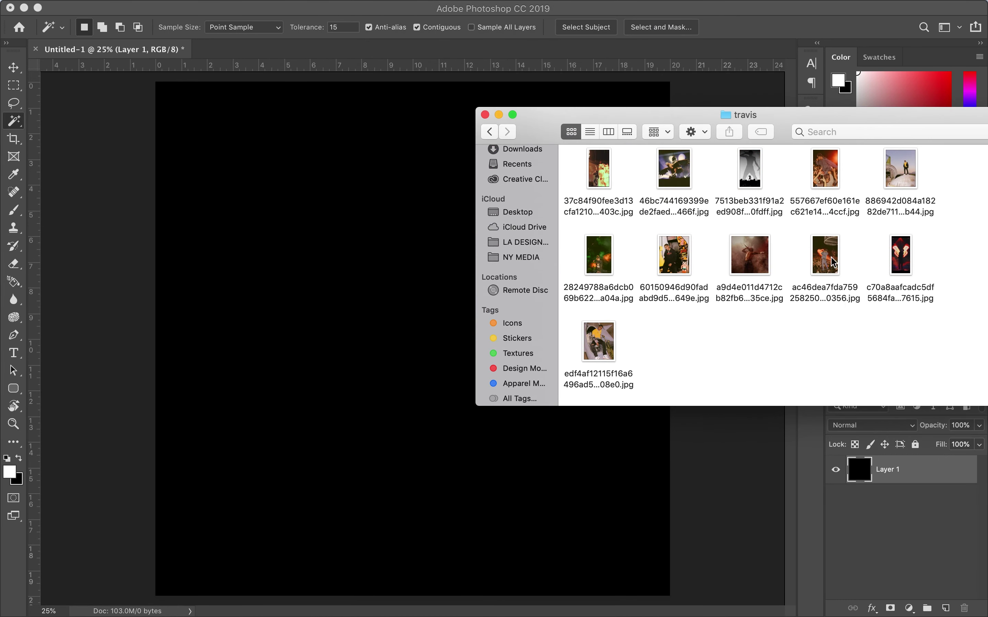
Place the stage photo and the crowd-surfing photo onto the black canvas as layers
left_click_drag(816, 220, 412, 339)
key("Return")
left_click(429, 612)
scroll(749, 276, "up", 1)
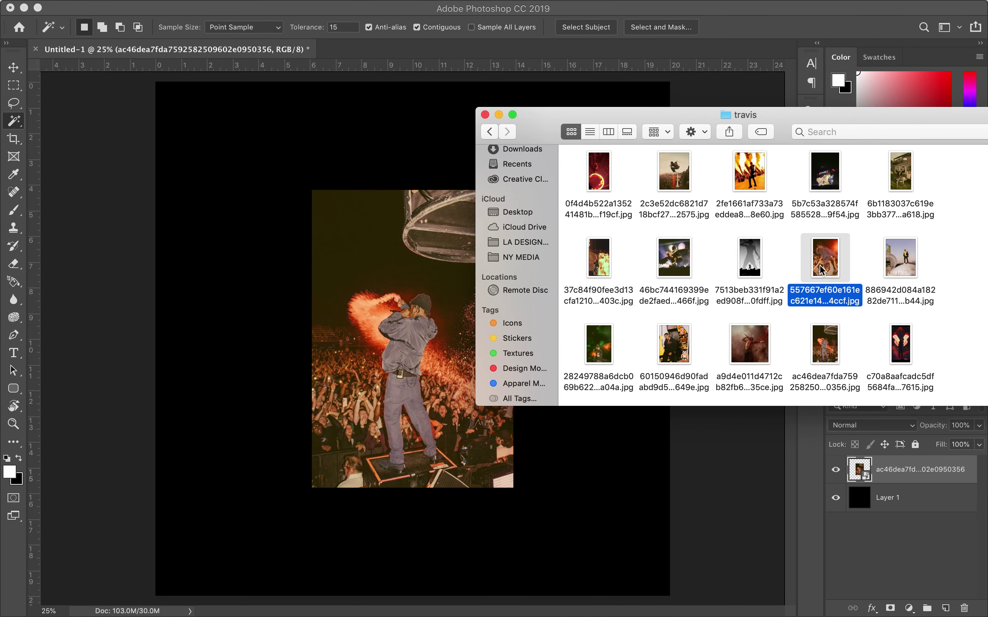
left_click_drag(837, 220, 443, 286)
Move the crowd-surfing photo left and enlarge the stage photo to about 147%
key("ctrl+t")
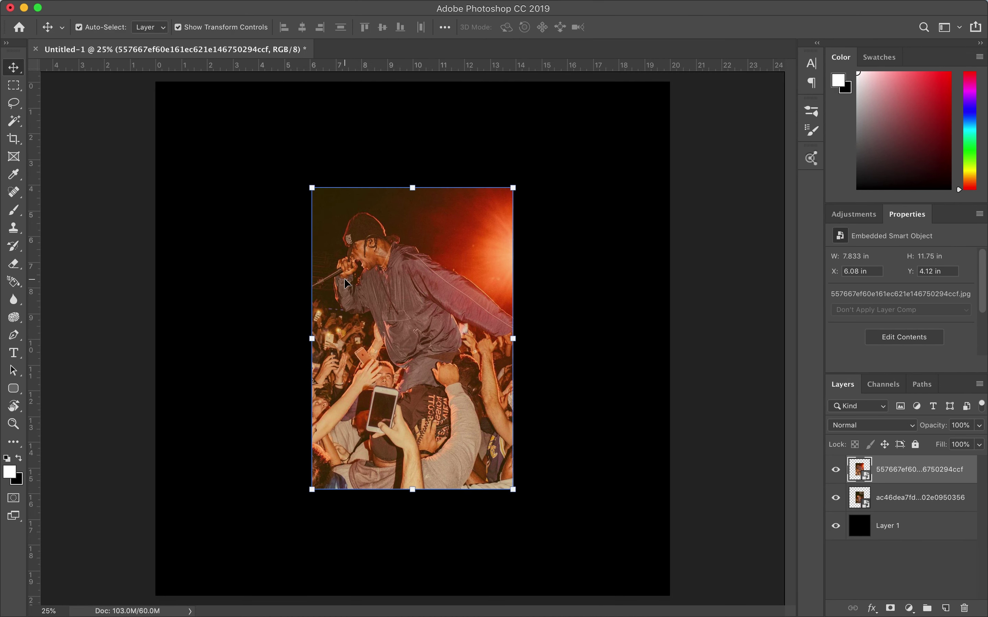
left_click_drag(345, 283, 230, 244)
key("Return")
left_click(918, 497)
key("ctrl+t")
left_click_drag(591, 435, 689, 576)
key("Return")
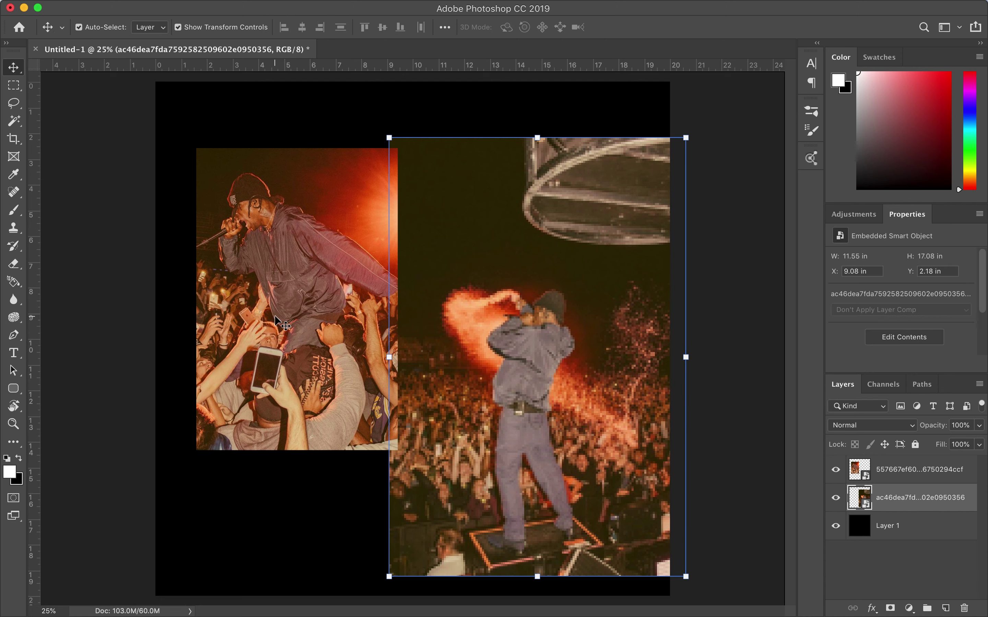
left_click_drag(262, 247, 261, 286)
Rotate the crowd-surfing photo 90° clockwise and flip it horizontally
left_click(154, 7)
left_click(375, 446)
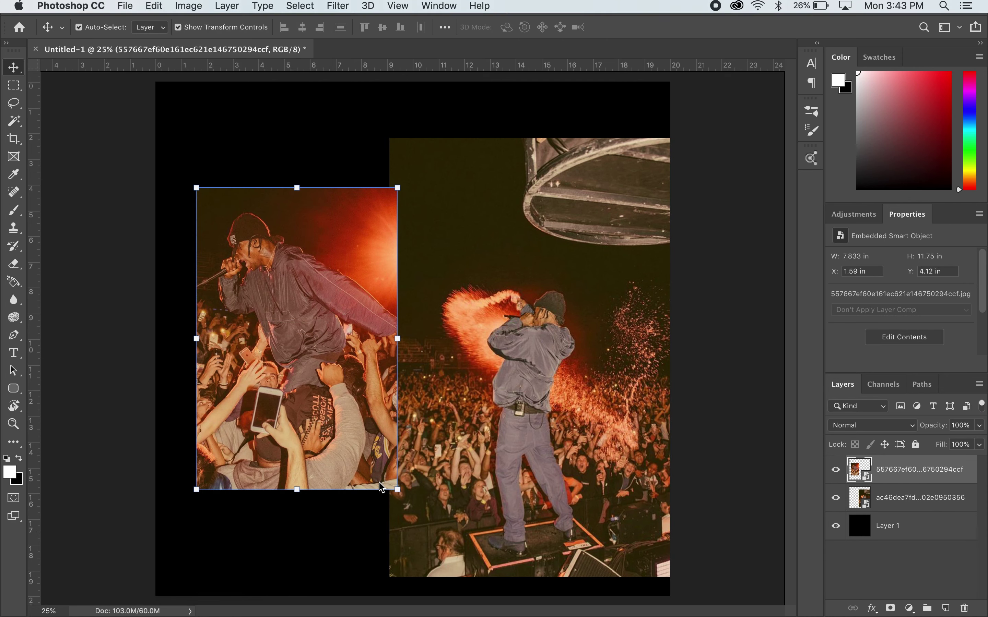
mouse_move(285, 384)
left_mouse_down()
mouse_move(506, 310)
mouse_move(266, 241)
left_mouse_up()
key("ctrl+z")
key("ctrl+z")
key("ctrl+z")
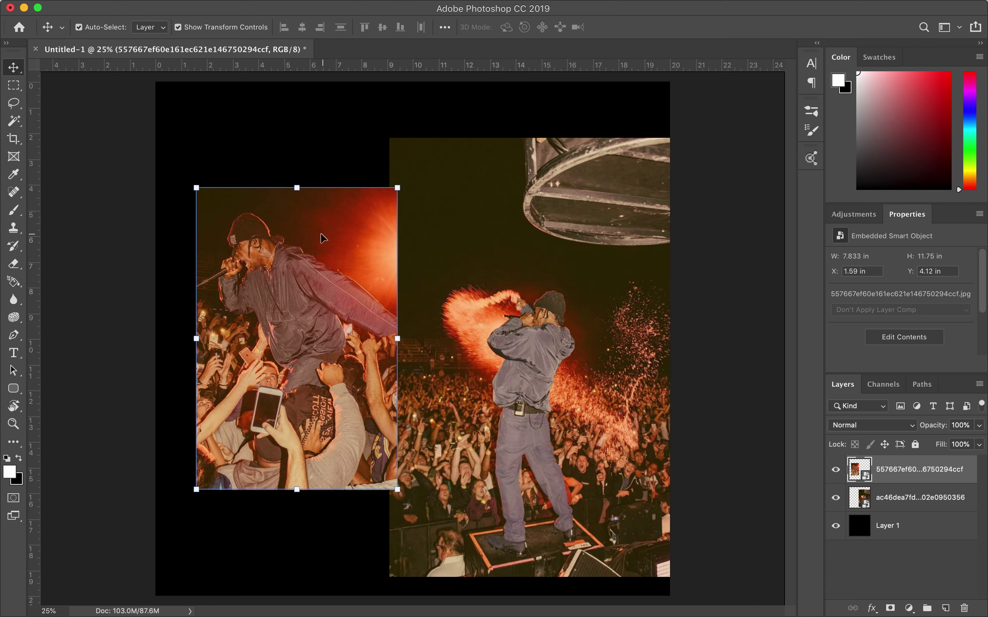
left_click(168, 4)
left_click(180, 22)
Arrange the photos side by side, enlarging the crowd-surfing photo to about 11.7 inches wide
left_click_drag(310, 310, 606, 397)
left_click_drag(482, 204, 269, 115)
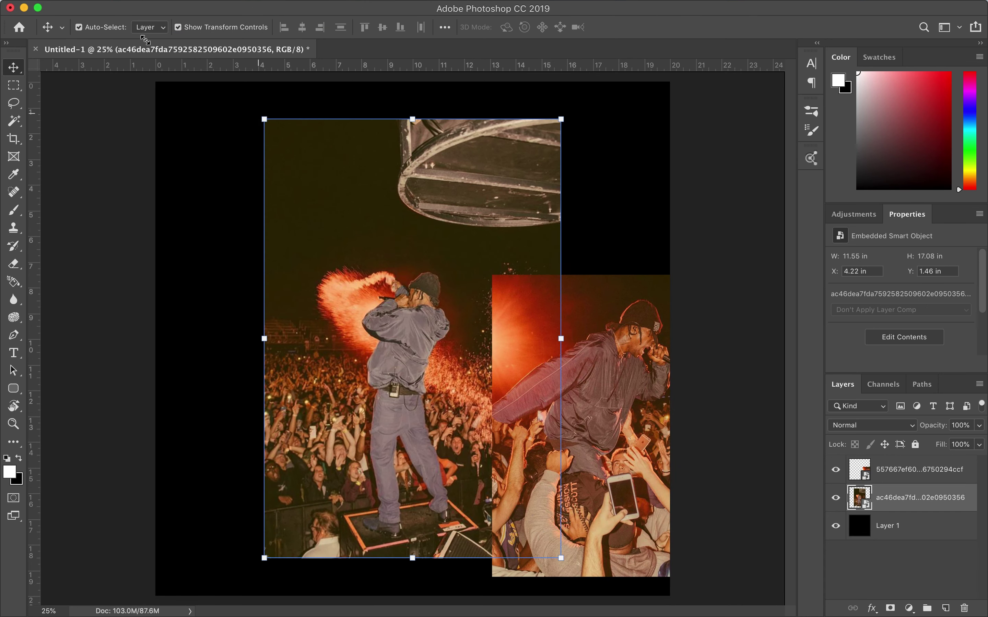
left_click_drag(613, 413, 492, 347)
left_click_drag(570, 208, 671, 84)
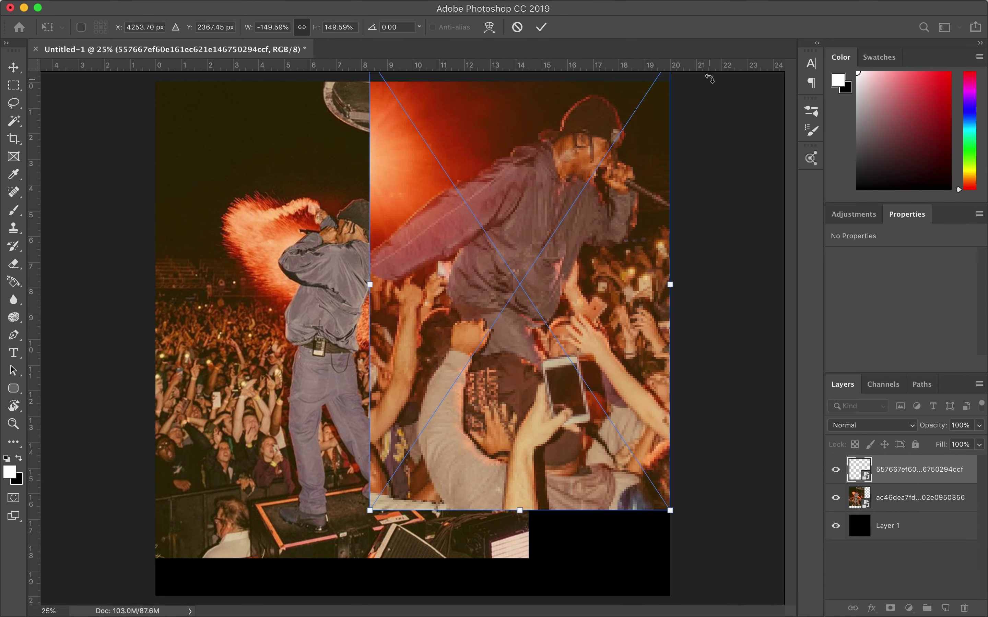
key("Return")
left_click_drag(511, 300, 496, 290)
key("ctrl+t")
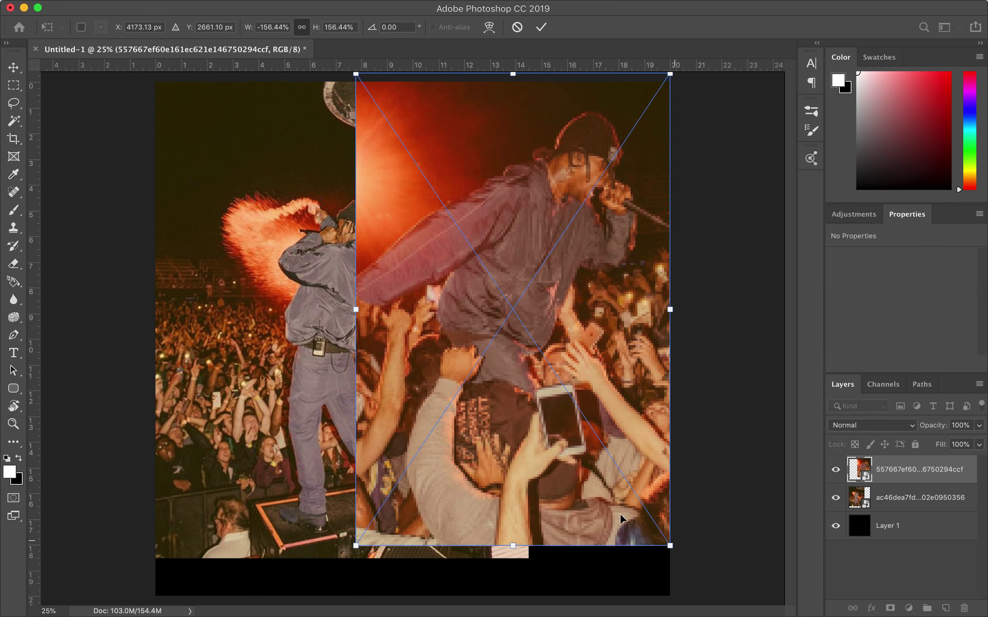
left_click_drag(620, 513, 553, 490)
key("Return")
Blend the crowd-surfing photo in Lighten mode, discarding a trial tilt
left_click(872, 424)
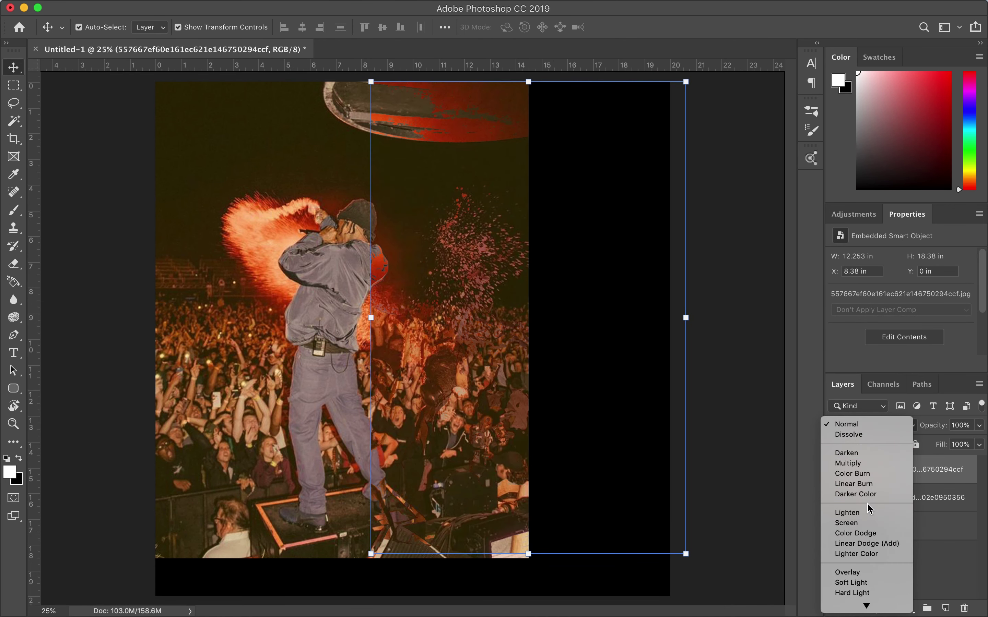
left_click(865, 513)
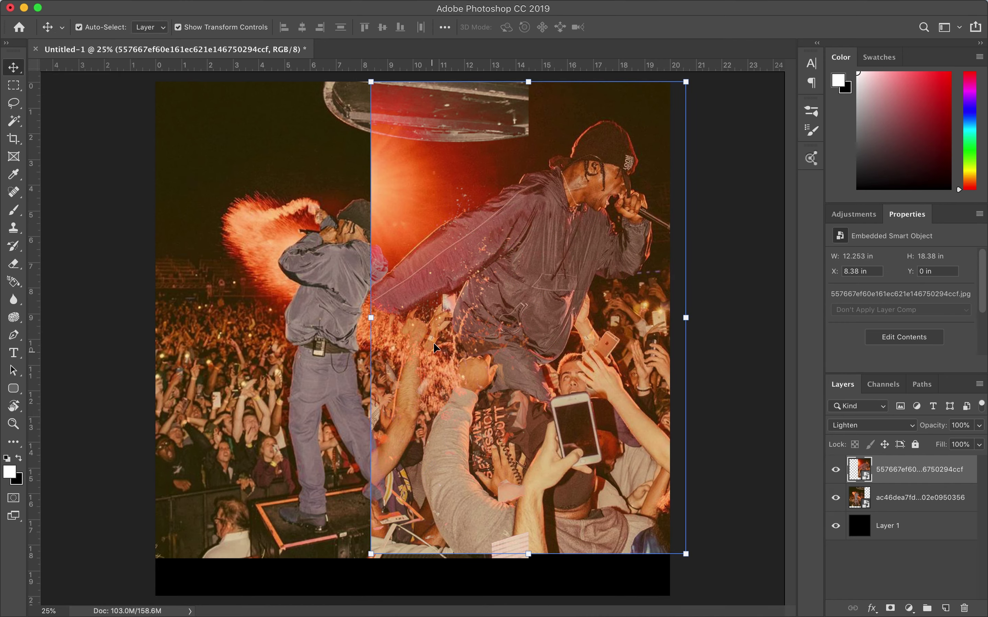
mouse_move(374, 565)
left_mouse_down()
mouse_move(355, 559)
mouse_move(384, 584)
left_mouse_up()
key("Return")
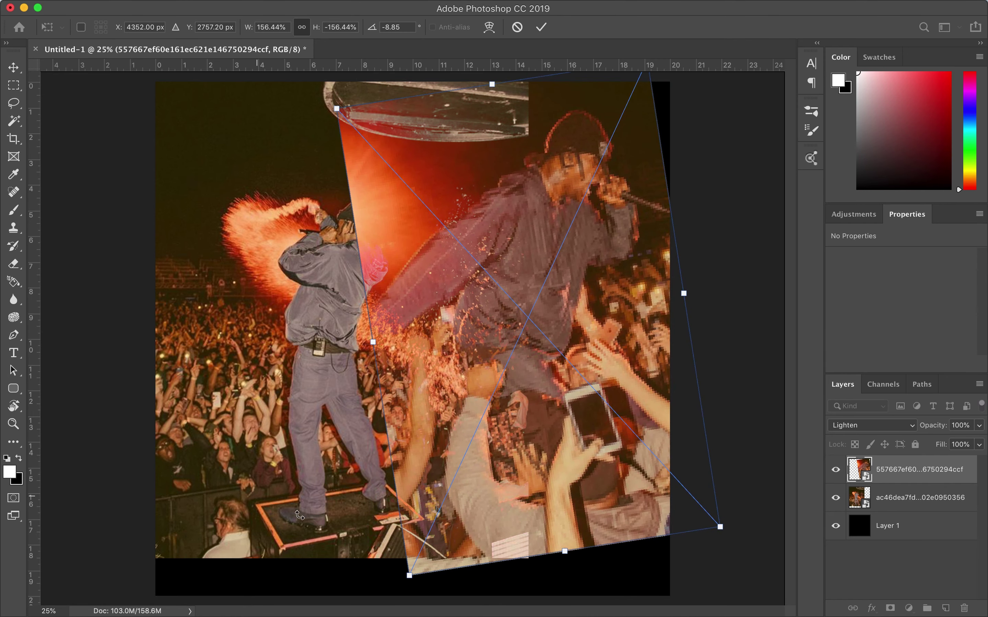
key("ctrl+z")
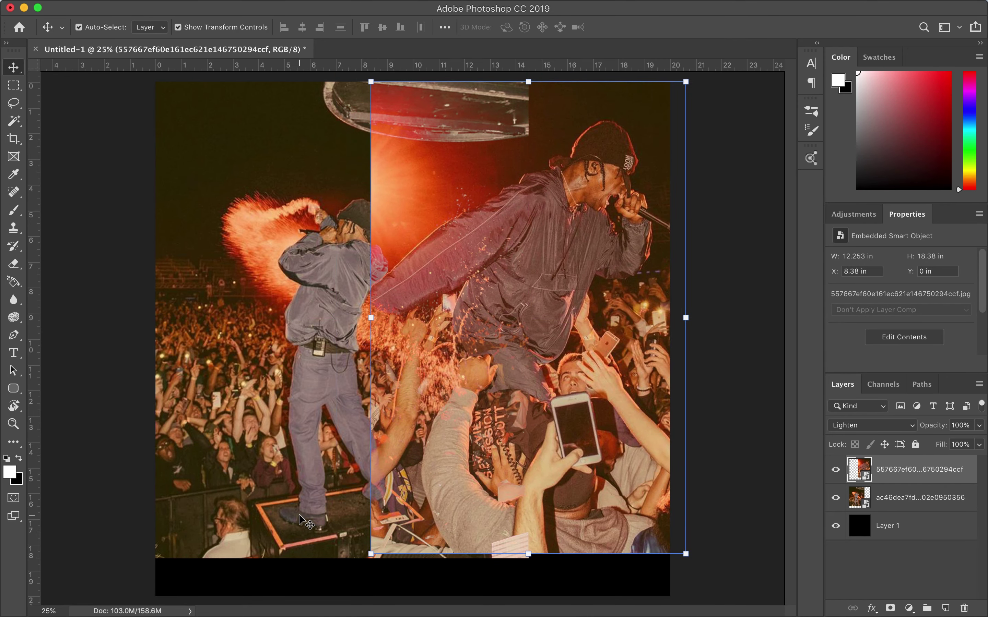
left_click(507, 210)
Set up the Eraser with a 1040 px brush and reduced opacity
key("e")
left_click(387, 173)
key("Return")
right_click(387, 173)
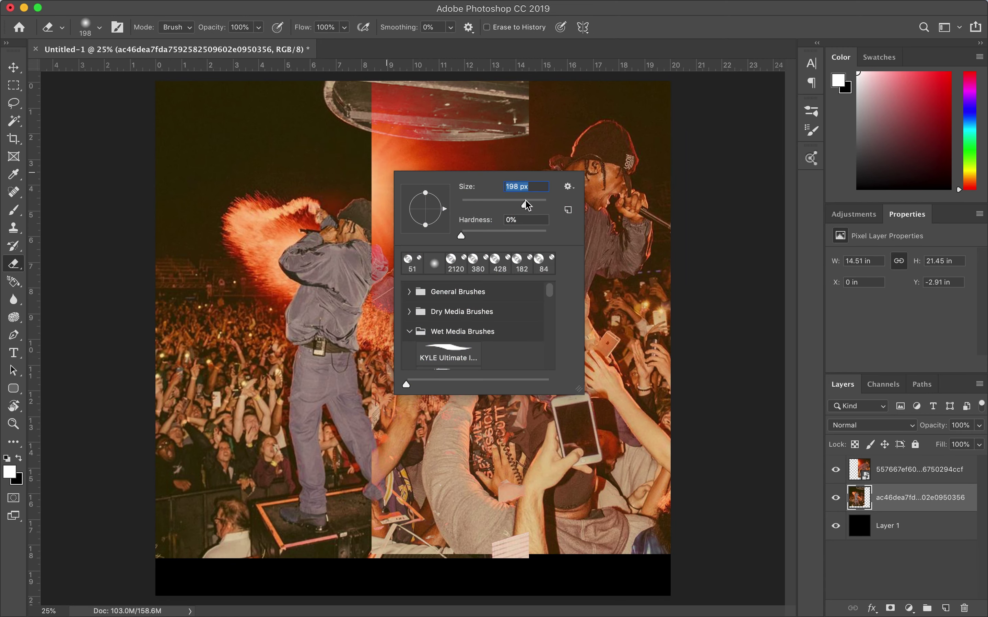
right_click(414, 113)
type("1040")
key("Return")
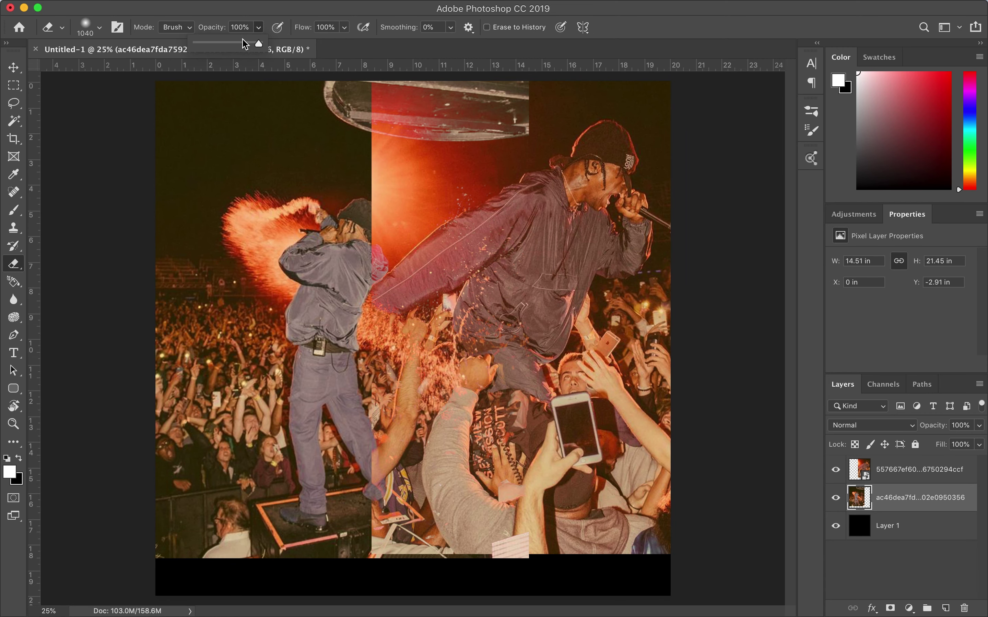
left_click_drag(388, 98, 369, 183)
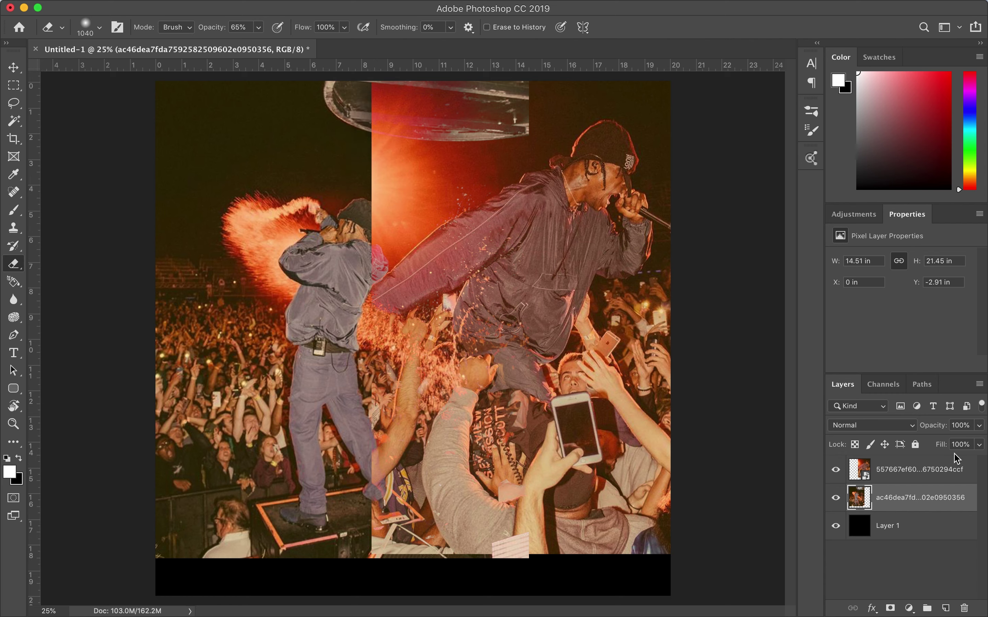
Hide and reshow the crowd-surfing photo to inspect the layers, then select it
left_click(919, 470)
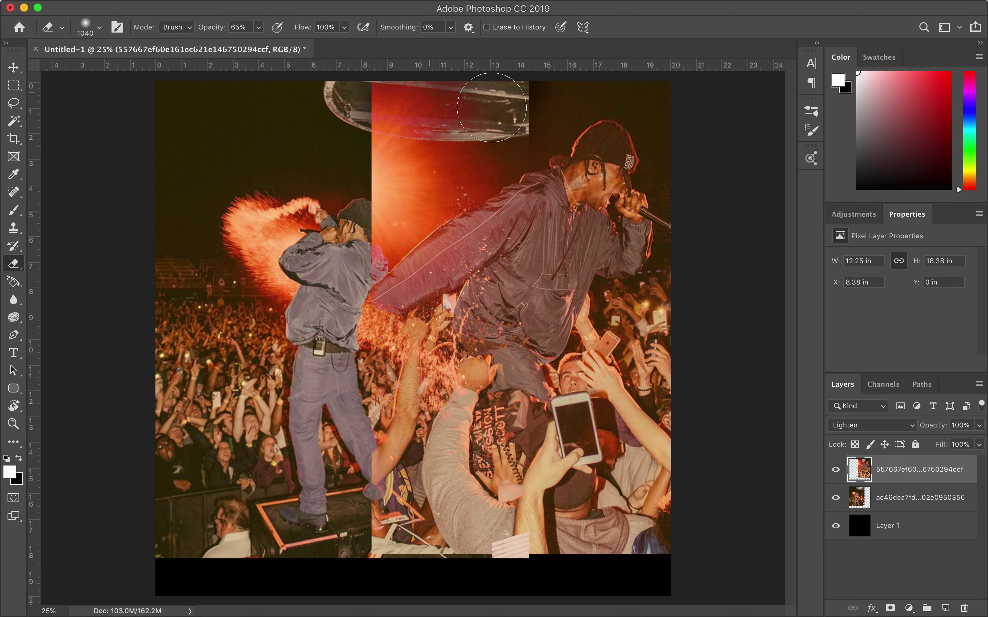
left_click(835, 469)
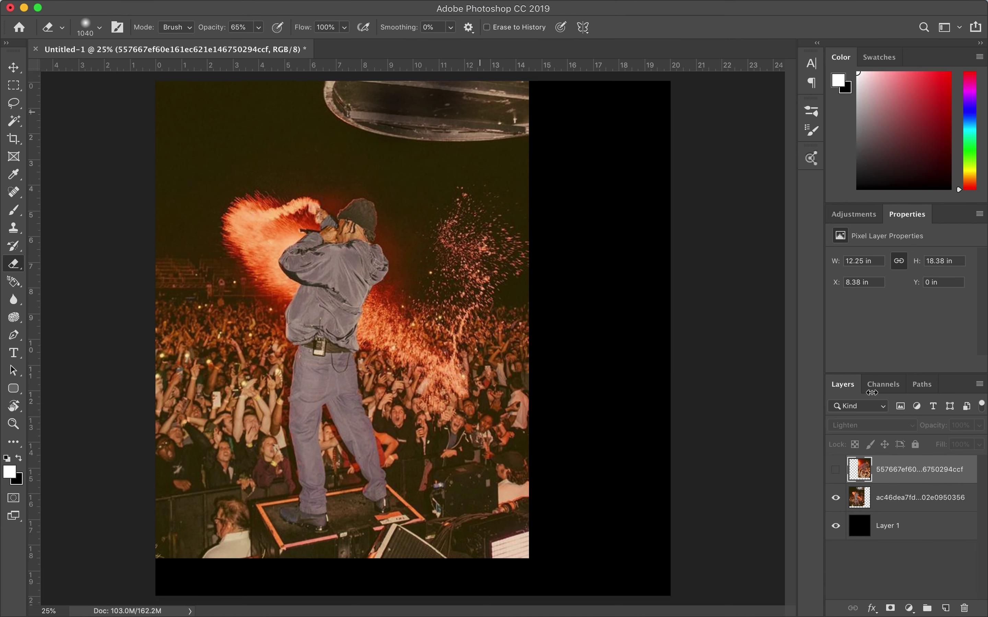
left_click(906, 499)
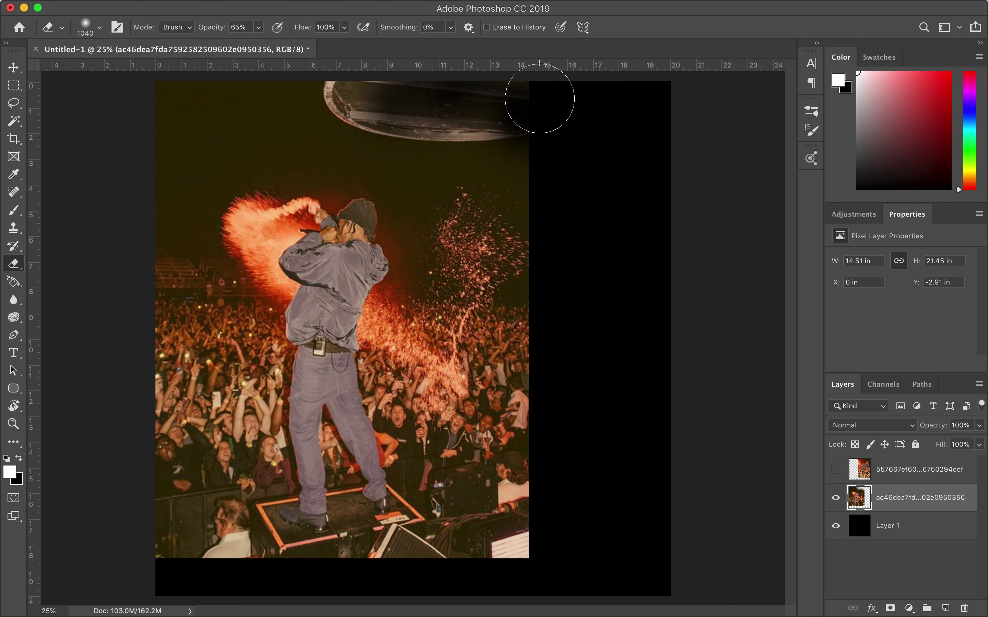
left_click(836, 470)
scroll(436, 190, "up", 2)
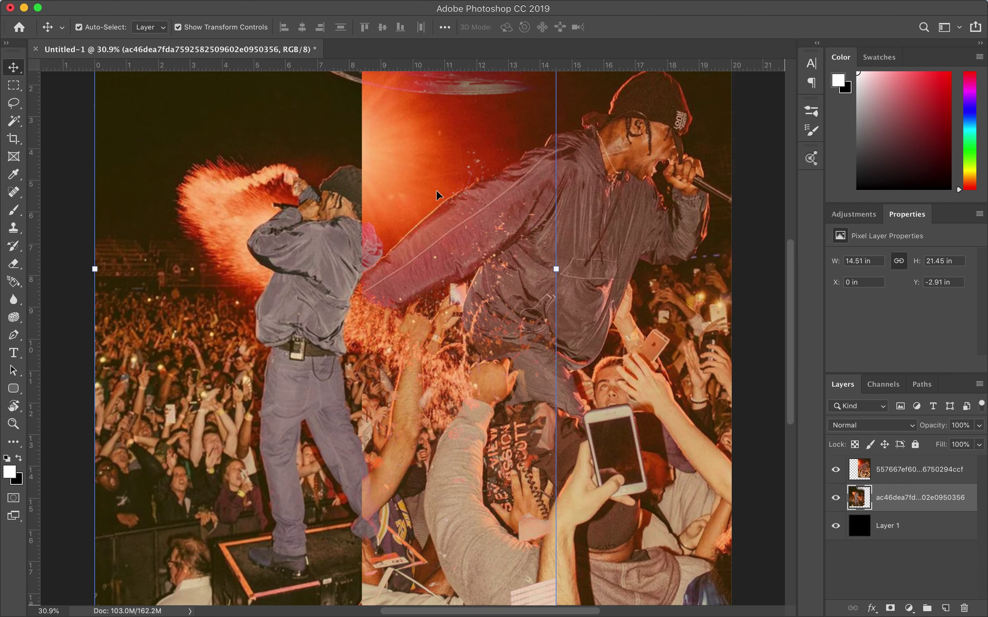
left_click(882, 470)
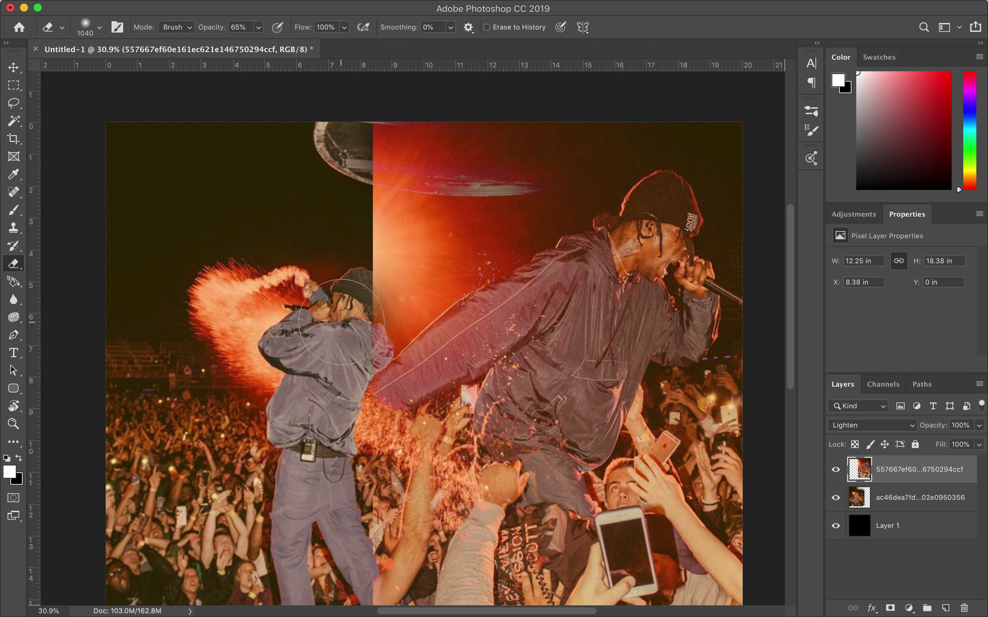
Erase the top photo's hard vertical seam with a resized soft brush
mouse_move(337, 283)
left_mouse_down()
mouse_move(392, 155)
mouse_move(342, 245)
left_mouse_up()
key("ctrl+z")
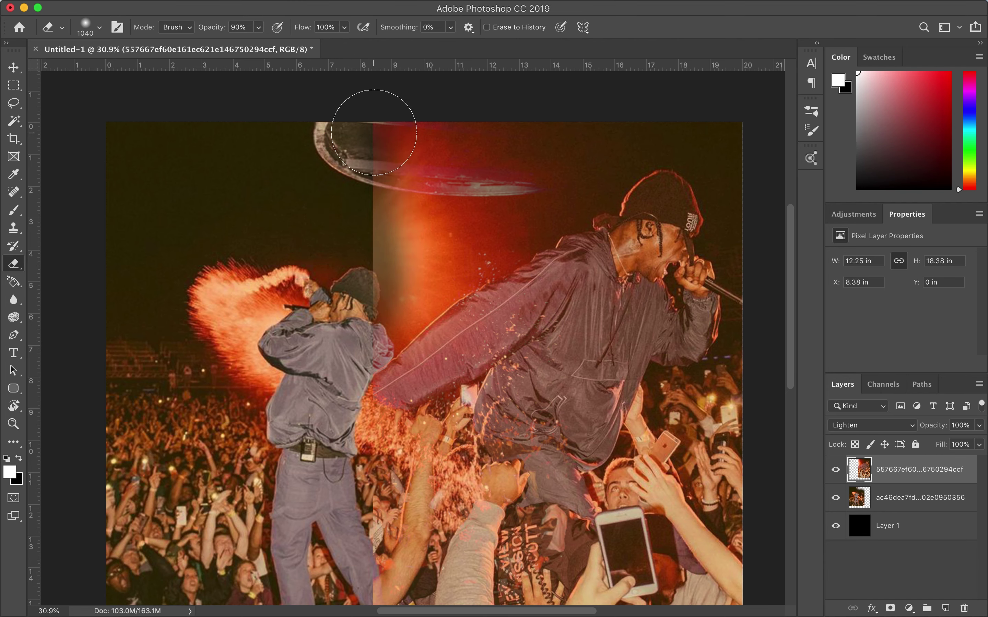
key("ctrl+z")
right_click(374, 133)
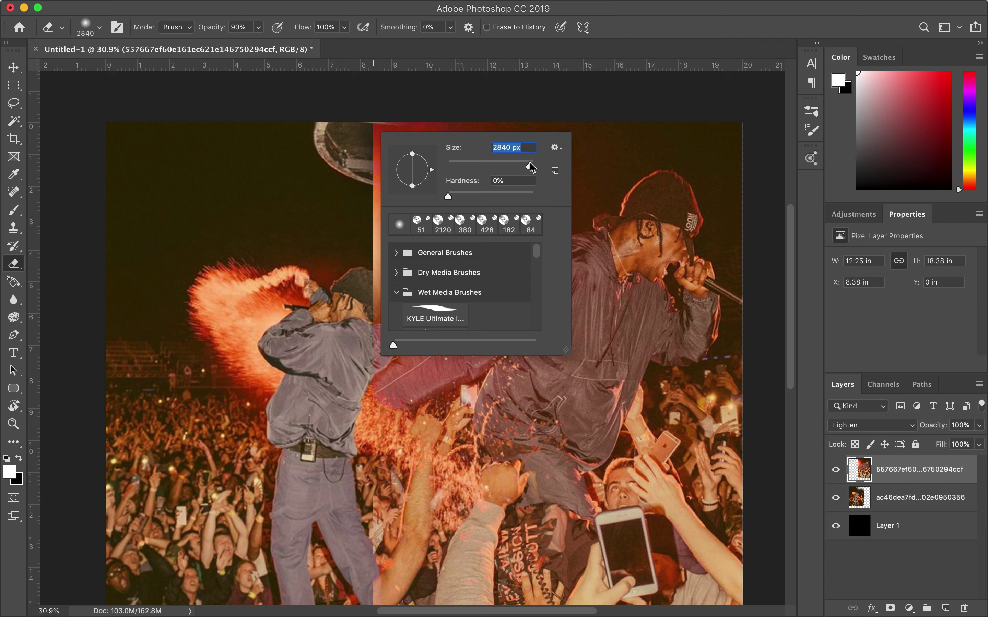
left_click(531, 587)
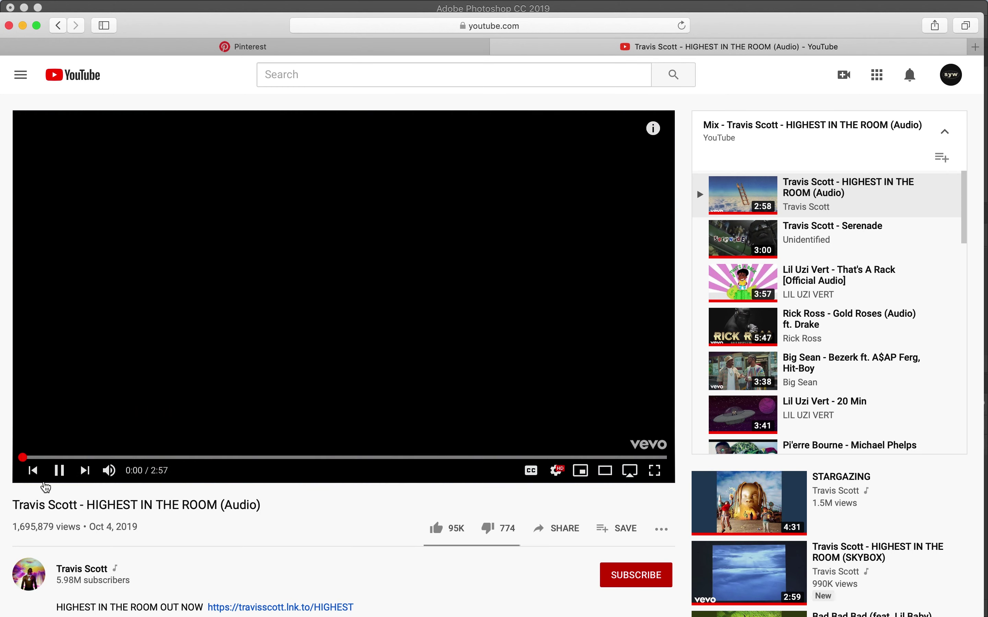
left_click(457, 584)
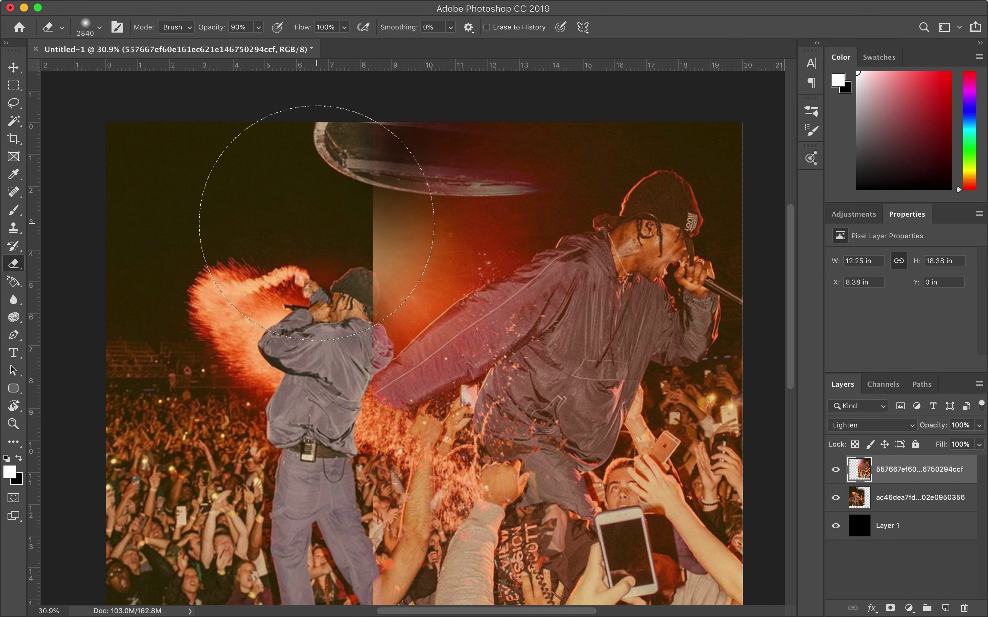
left_click_drag(316, 223, 336, 219)
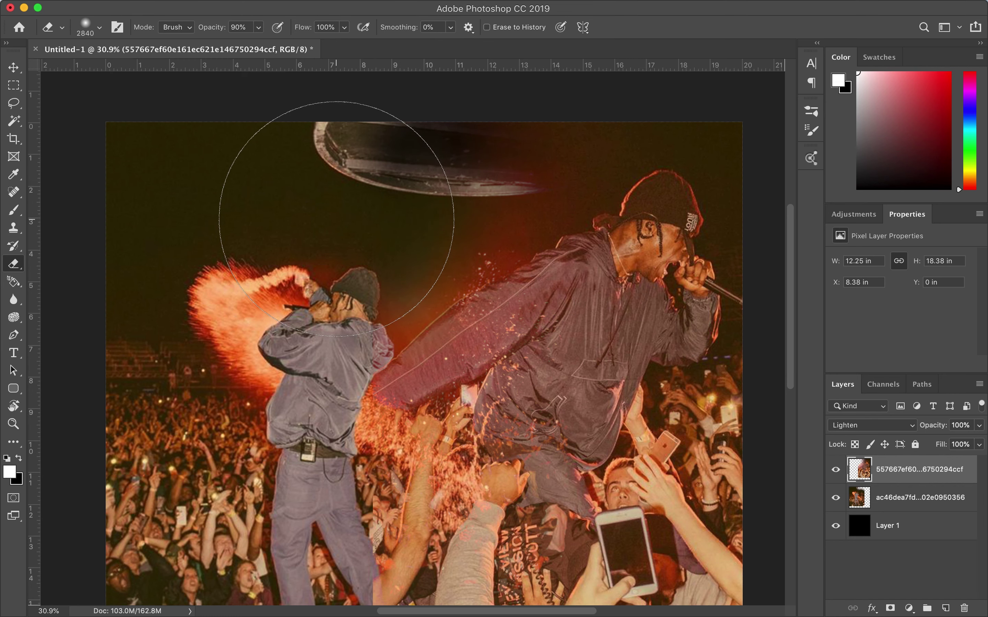
Stretch the top photo's bottom edge down slightly
key("ctrl+t")
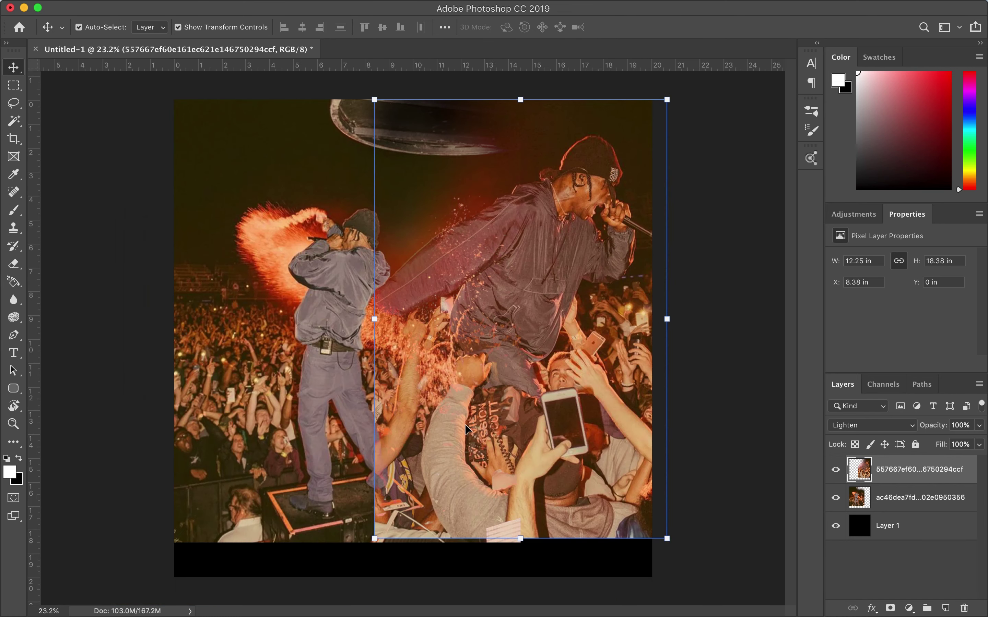
scroll(536, 562, "up", 3)
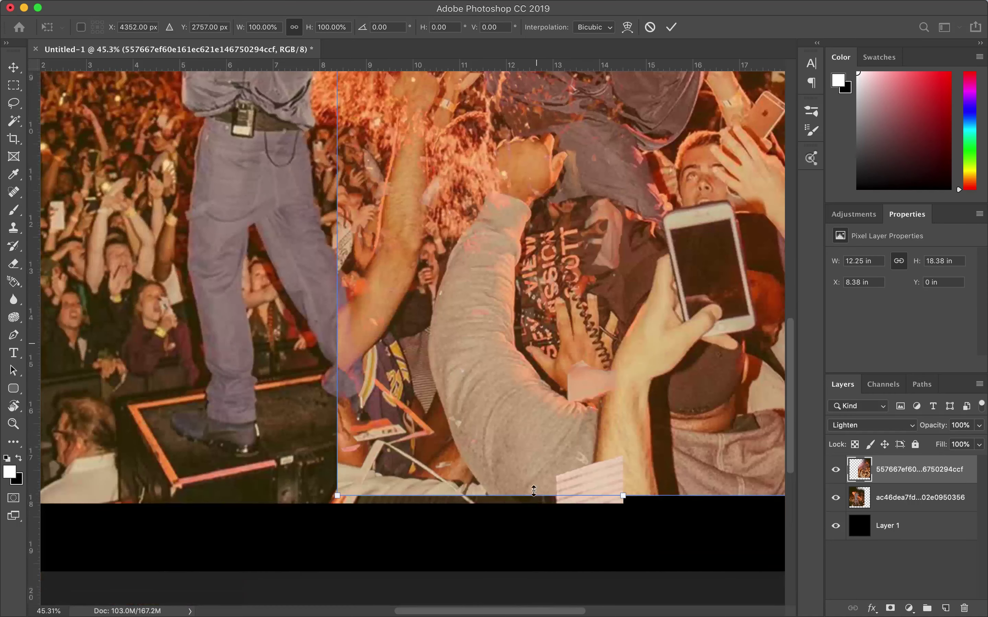
left_click_drag(623, 499, 623, 509)
key("Return")
scroll(611, 539, "down", 3)
scroll(477, 346, "up", 3)
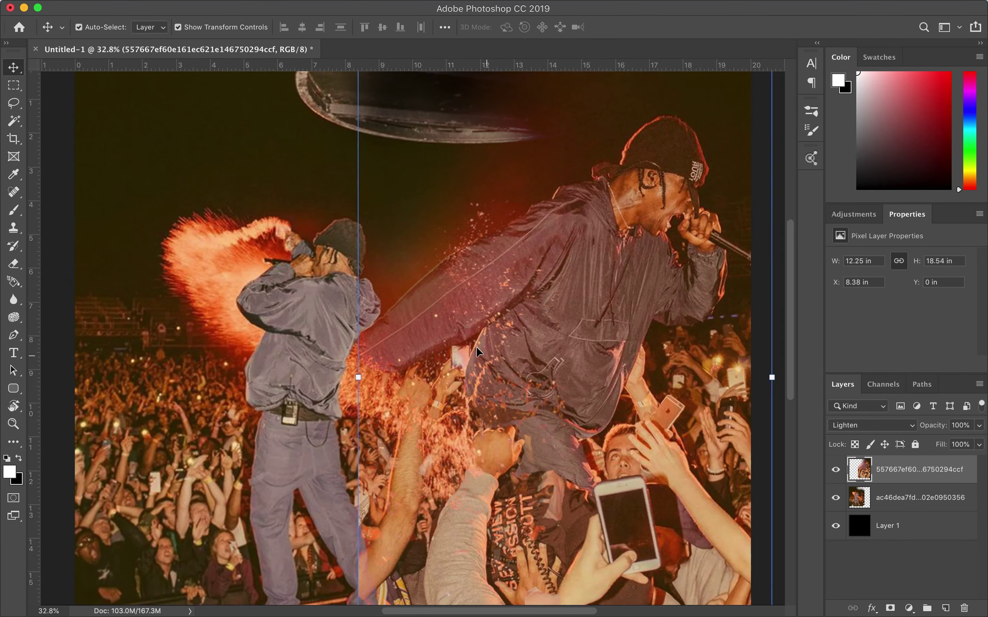
Scale both photo layers together to about 108% and shift them to fill the square
left_click(312, 395, "shift")
key("ctrl+t")
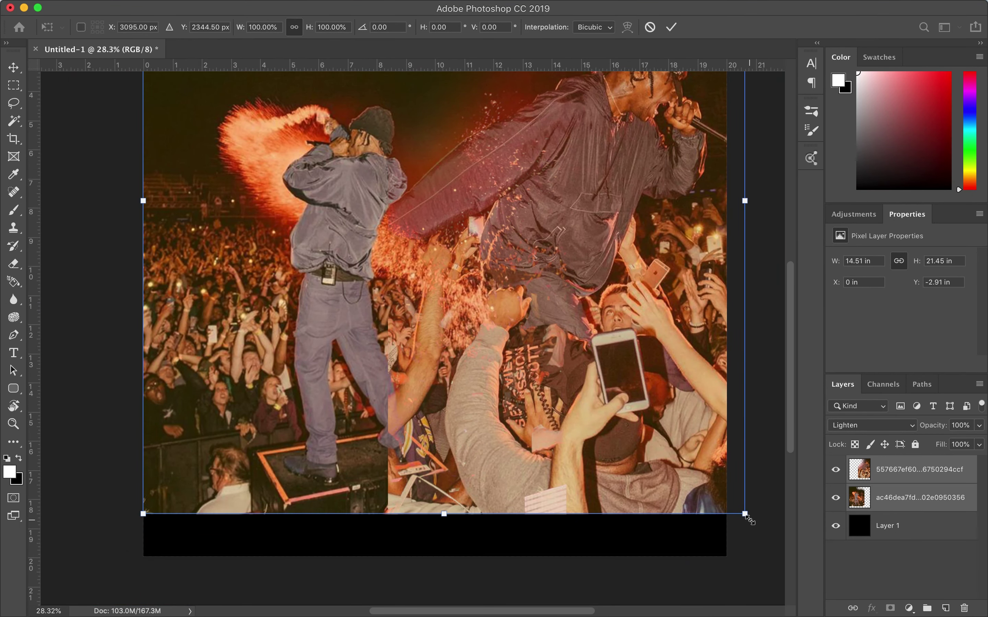
left_click_drag(654, 512, 655, 554)
scroll(580, 433, "down", 2)
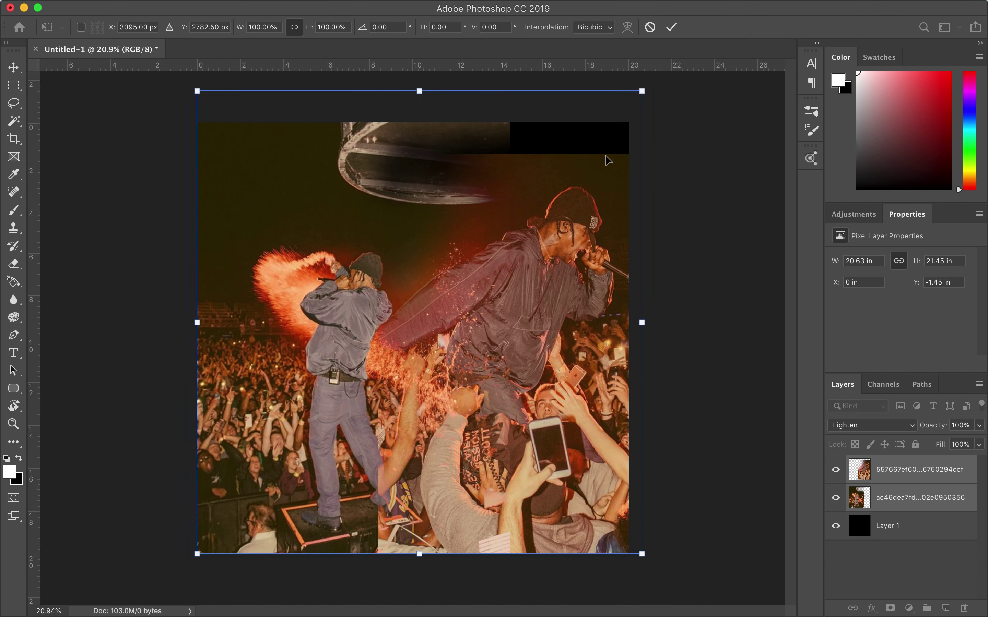
left_click_drag(640, 85, 677, 51)
left_click_drag(558, 279, 505, 278)
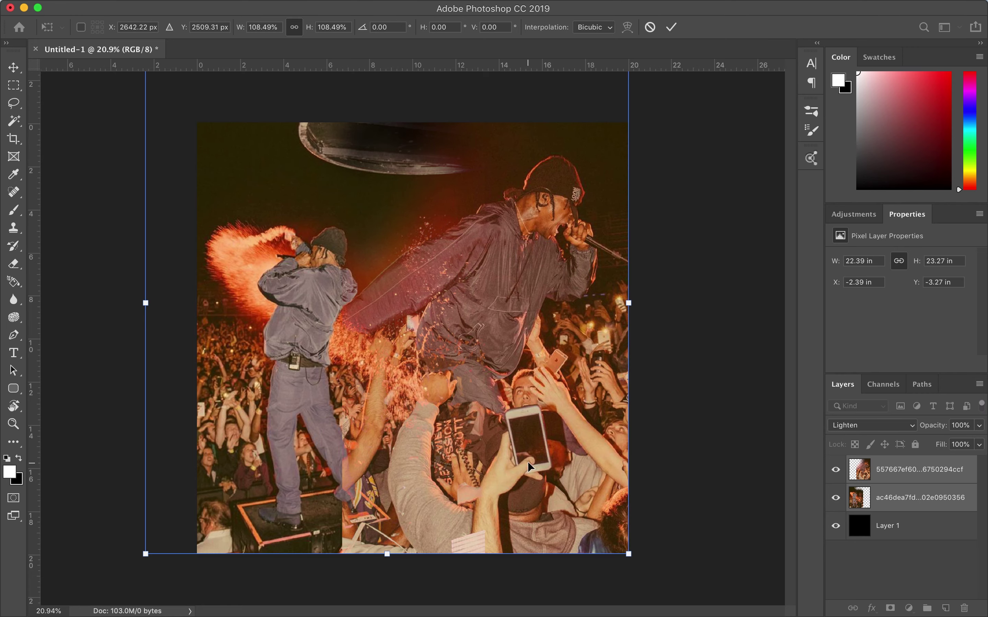
key("Return")
scroll(465, 337, "up", 2)
Select the top photo layer and undo, then redo, its last transform
key("e")
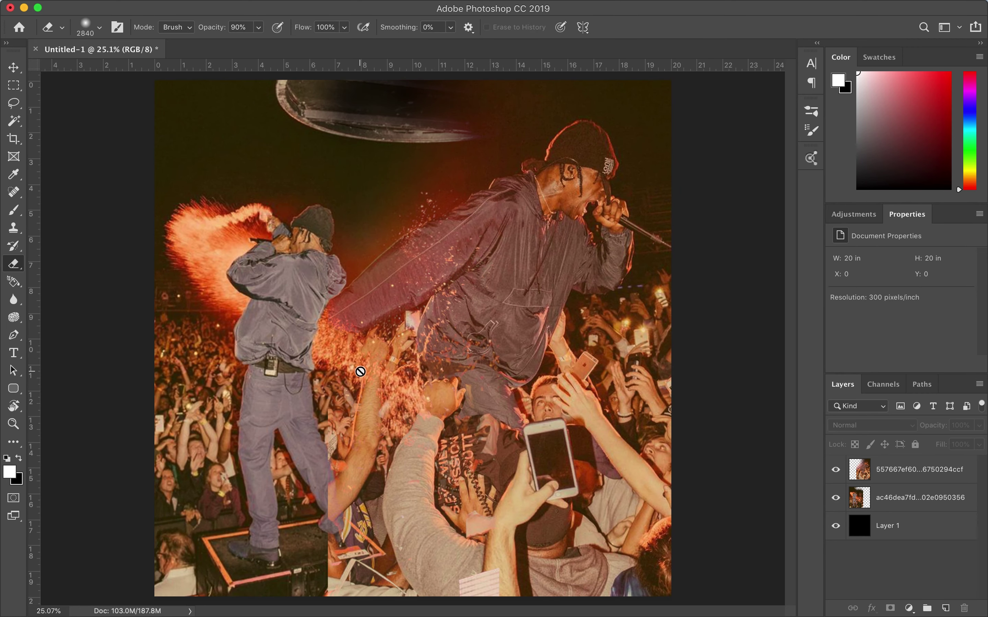
left_click(919, 472)
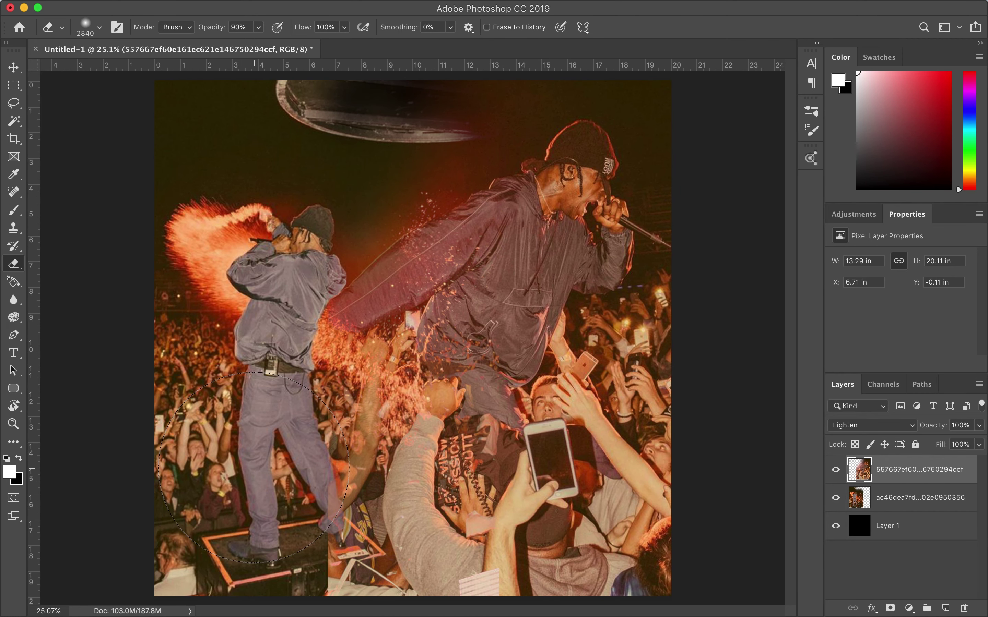
key("super+z")
left_click(155, 7)
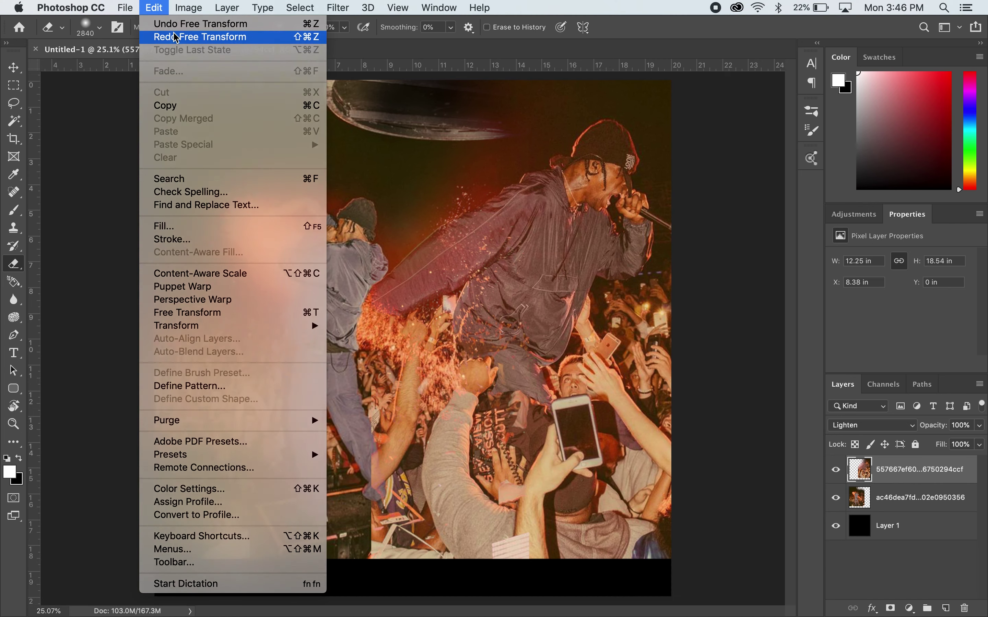
left_click(176, 36)
scroll(269, 490, "down", 5)
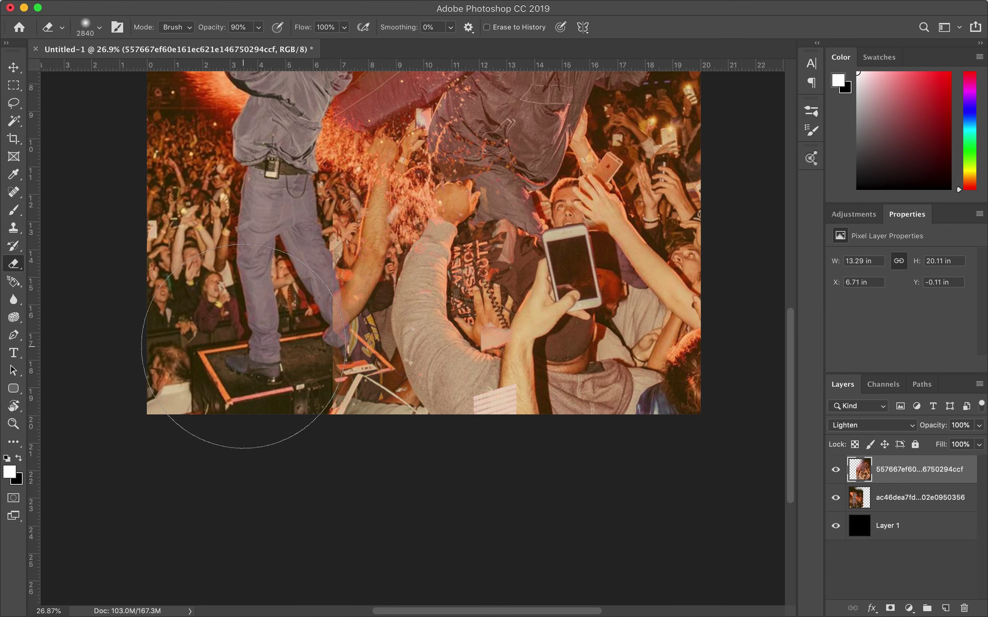
Erase seams near the stage and along the raised arm with a 268 px soft brush
left_click_drag(257, 314, 279, 286)
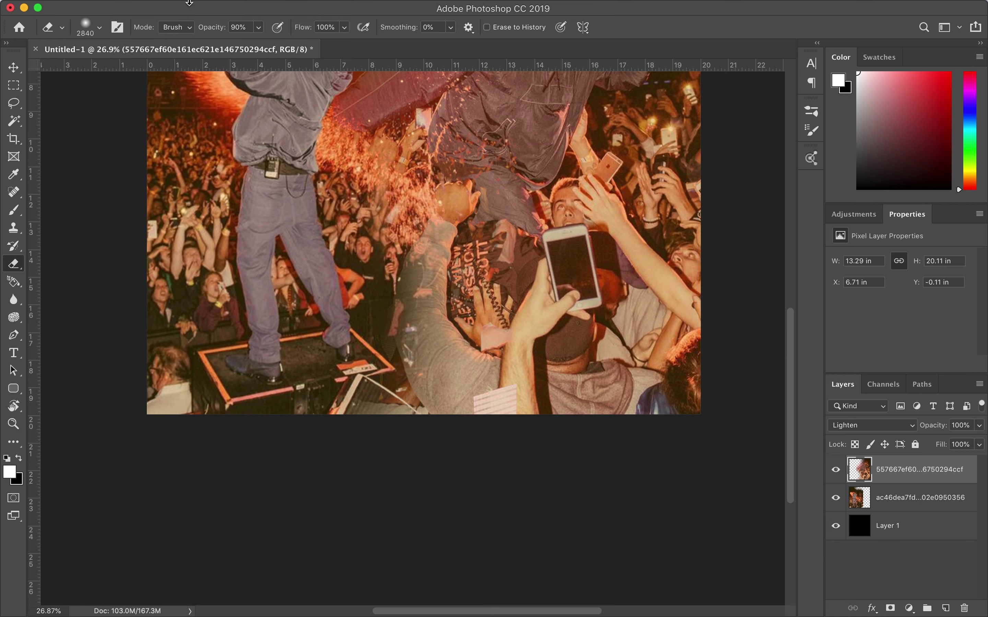
left_click(348, 215)
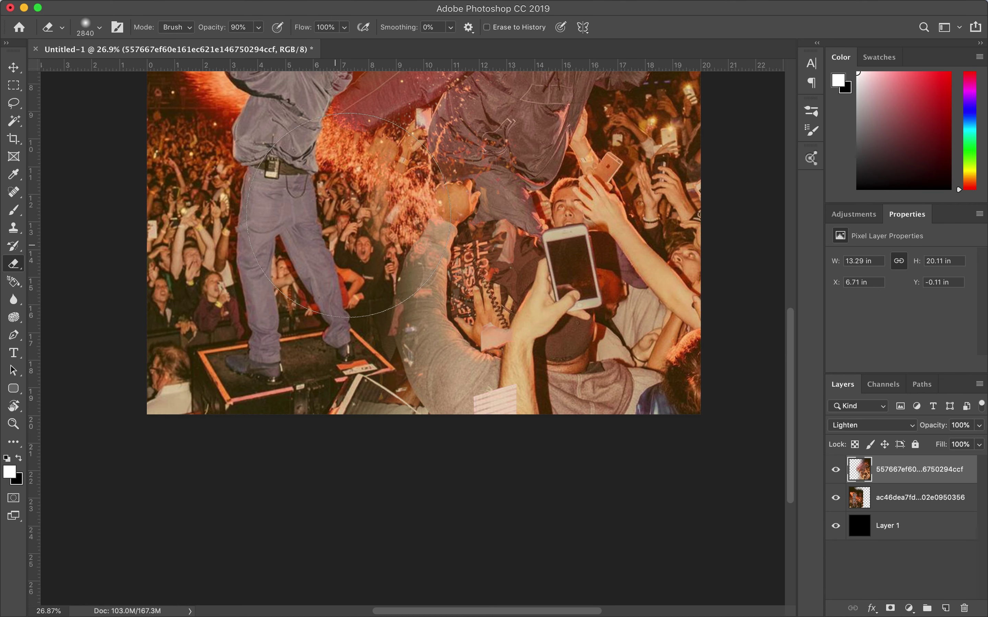
right_click(349, 216)
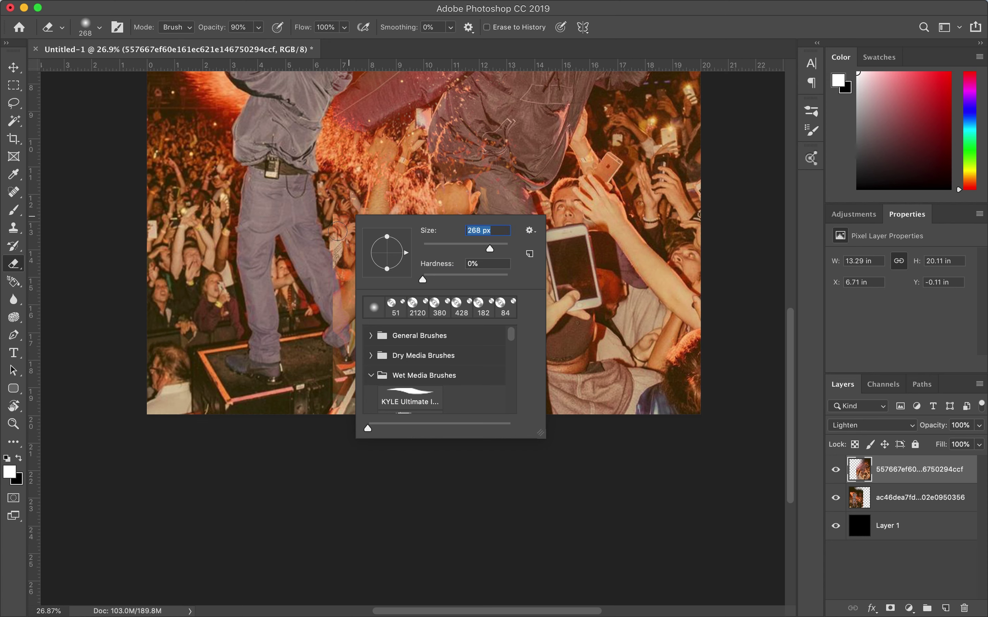
key("Return")
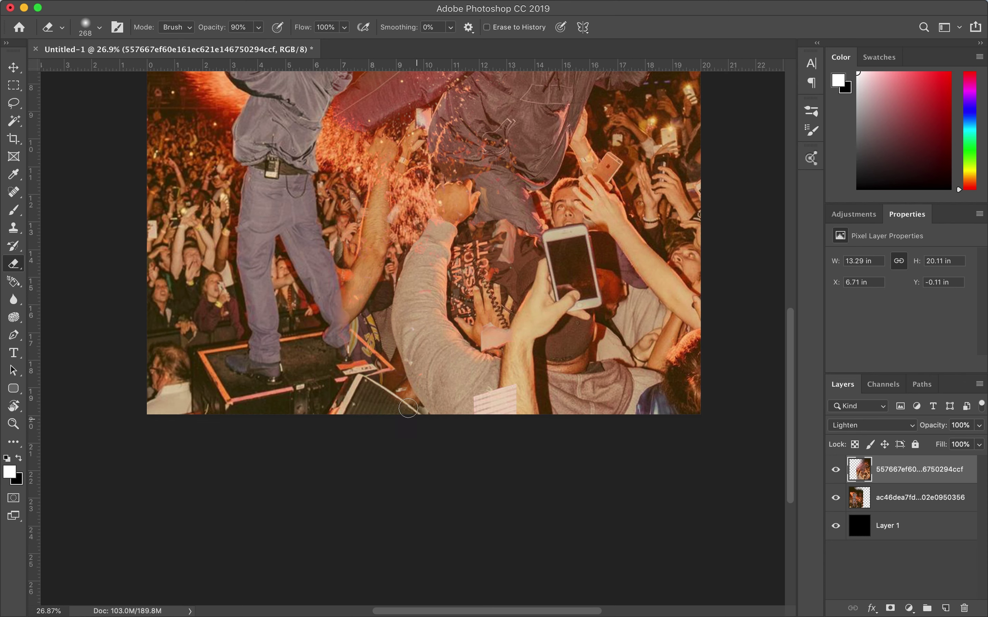
scroll(340, 501, "up", 5)
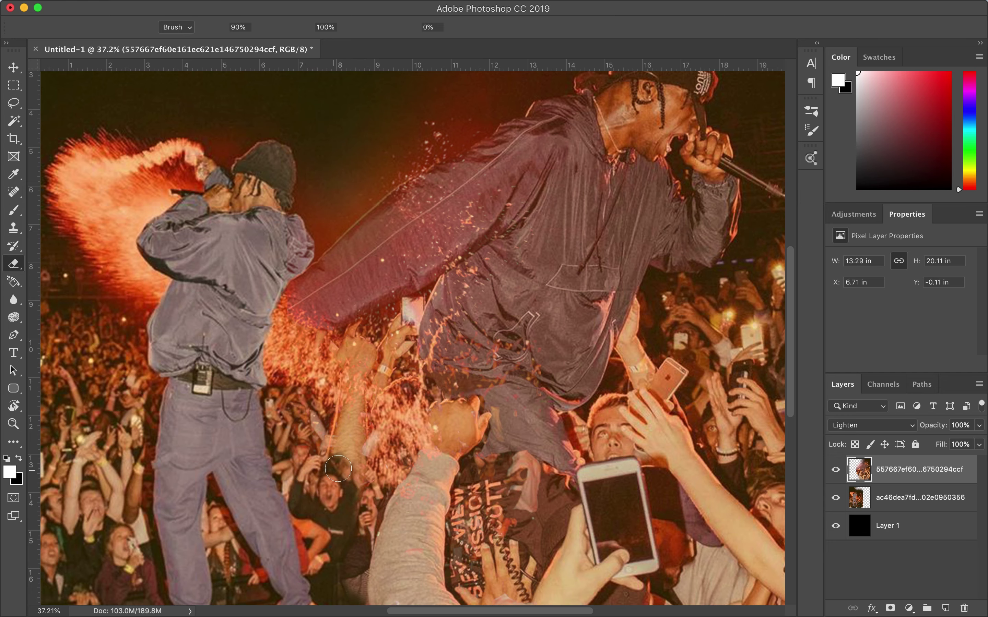
scroll(365, 334, "down", 1)
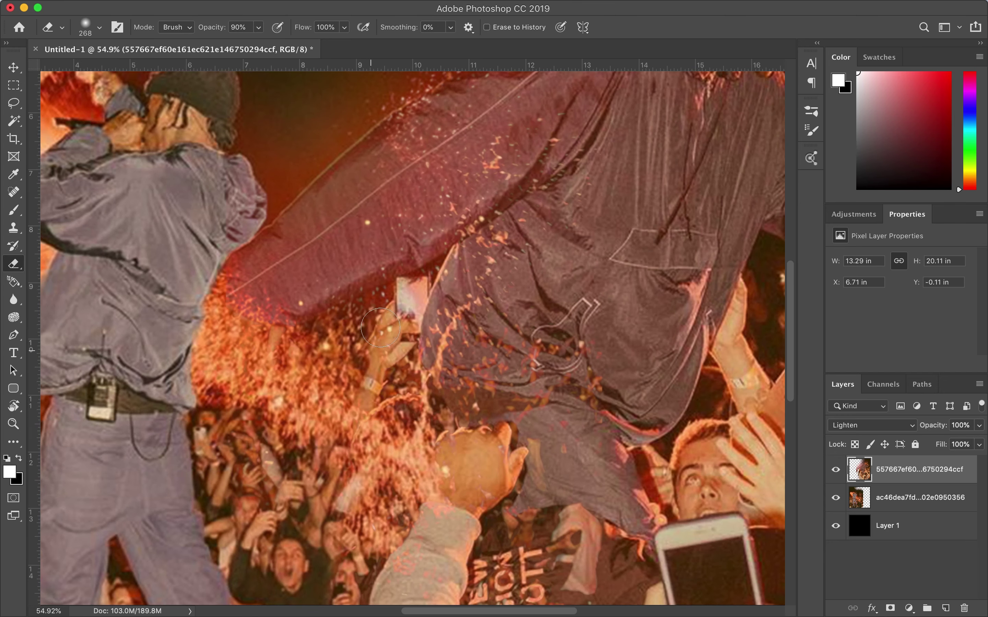
scroll(335, 347, "down", 1)
scroll(298, 365, "down", 2)
Switch to the Move tool and look over the composite
key("v")
scroll(412, 285, "down", 1)
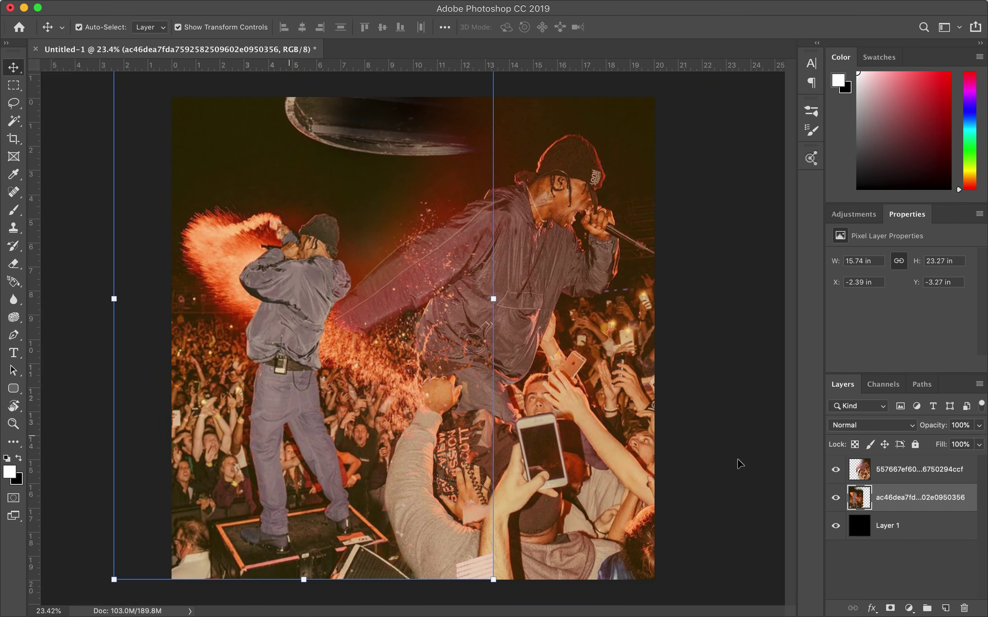
scroll(474, 336, "up", 1)
scroll(474, 336, "up", 1)
scroll(623, 445, "up", 1)
scroll(622, 445, "down", 2)
scroll(622, 445, "right", 3)
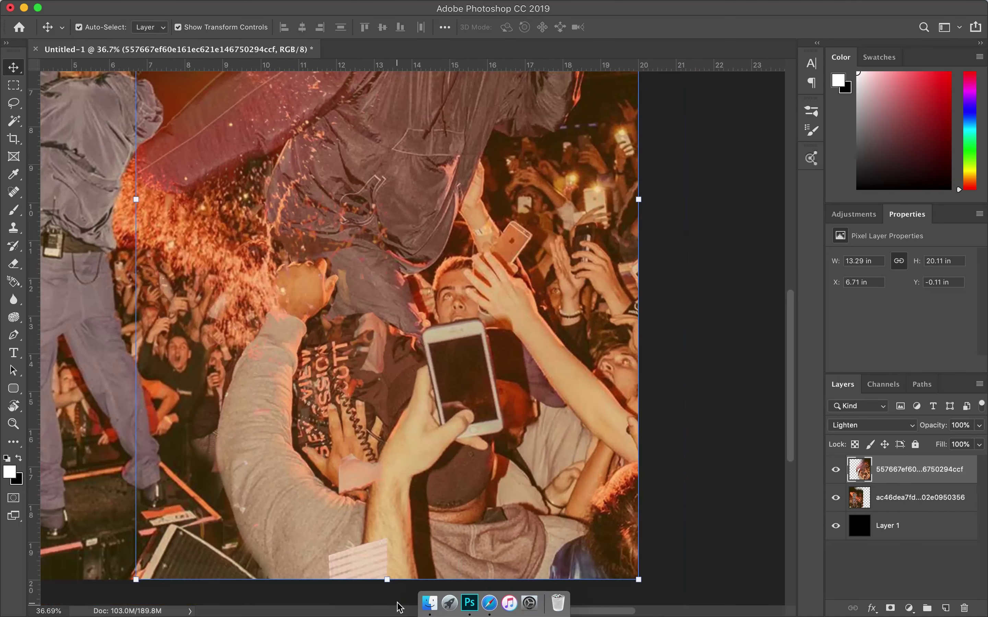
Drag SYW Logo white.png from Finder's Icons tag onto the canvas
left_click(419, 600)
left_click(516, 383)
left_click(513, 323)
left_click(690, 349)
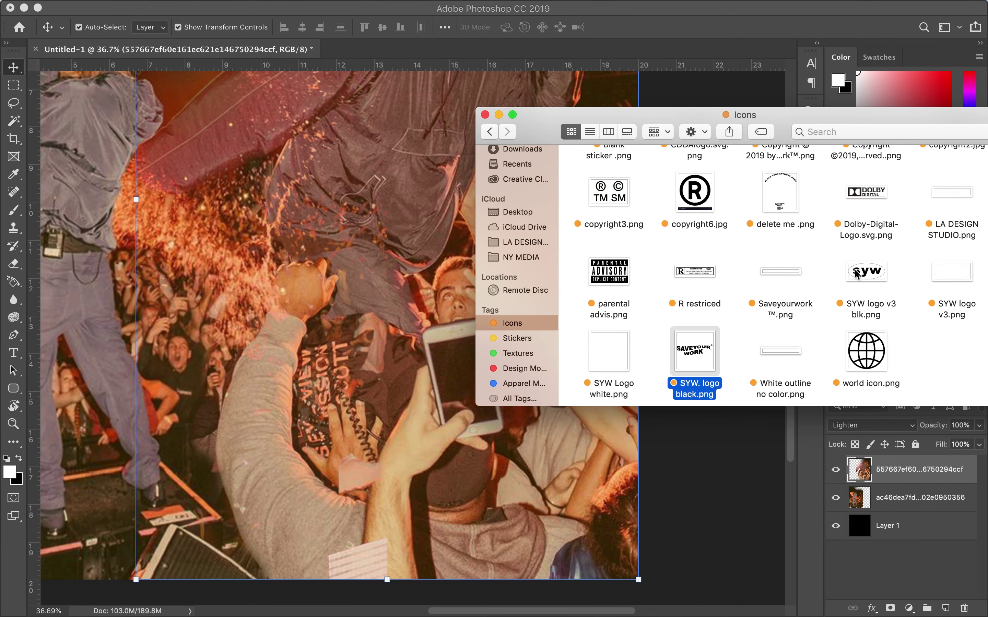
left_click(857, 272)
left_click(680, 344)
scroll(654, 326, "up", 1)
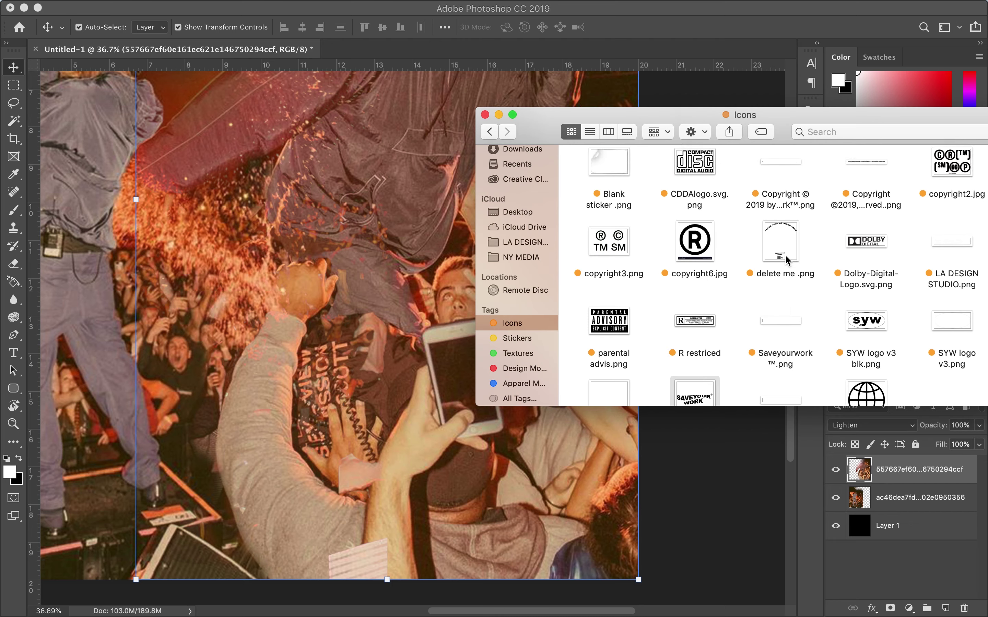
scroll(654, 326, "down", 1)
mouse_move(608, 351)
left_mouse_down()
mouse_move(461, 287)
mouse_move(374, 303)
left_mouse_up()
scroll(461, 287, "down", 3)
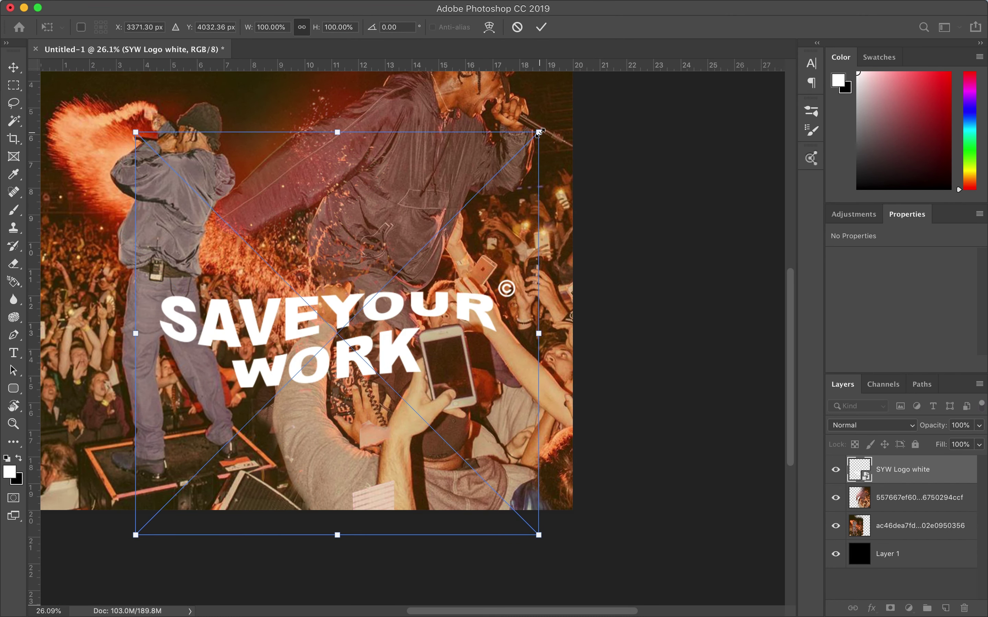
Shrink the white SYW logo to about 8%, rotate it −16.1°, and set it on the phone screen
left_click_drag(539, 129, 173, 465)
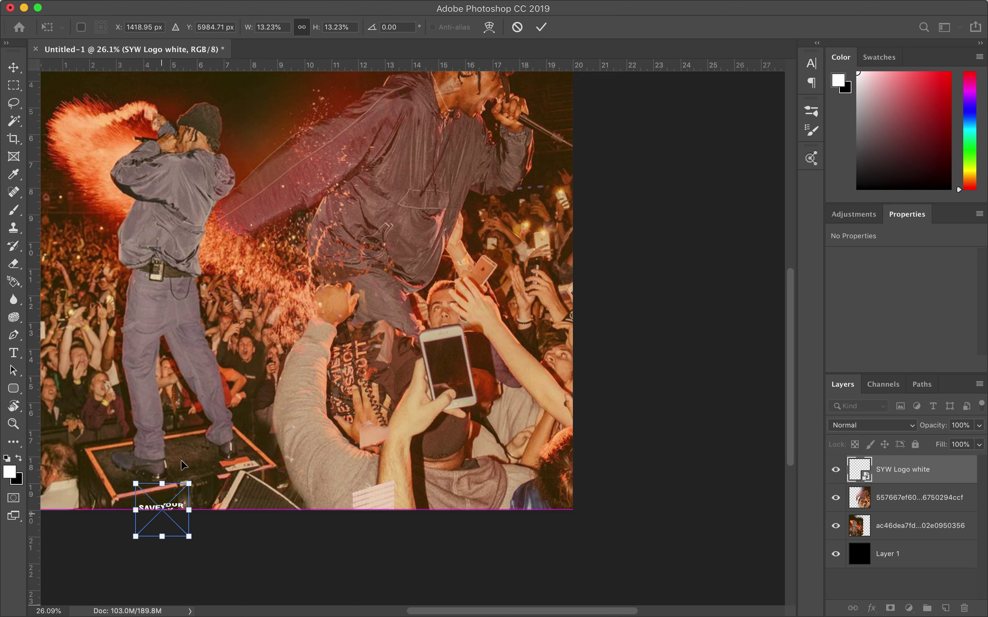
left_click_drag(172, 502, 438, 361)
scroll(439, 360, "down", 1)
scroll(438, 360, "up", 2)
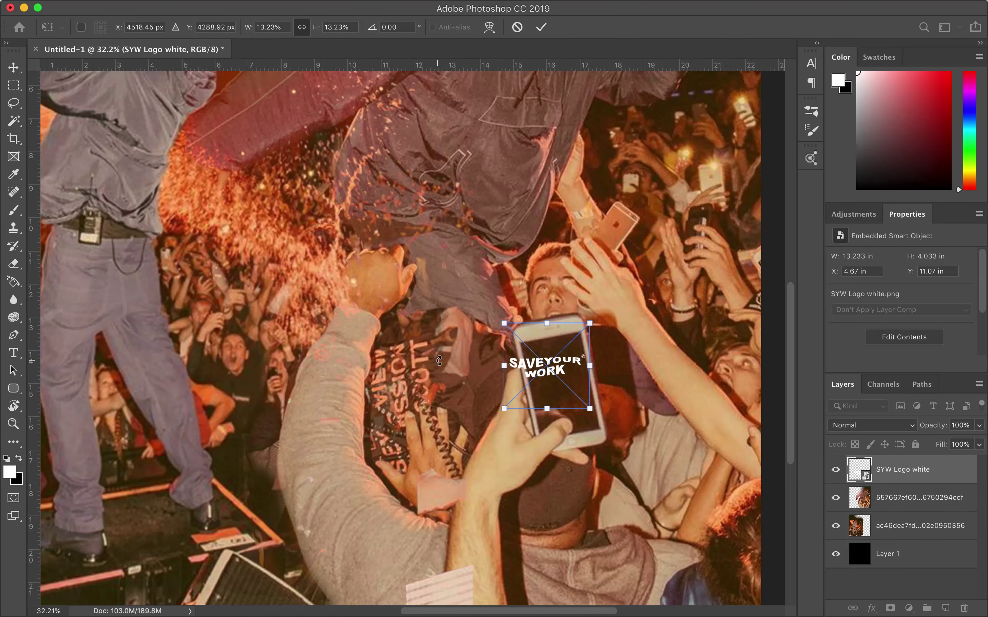
scroll(439, 360, "up", 1)
left_click_drag(503, 409, 537, 375)
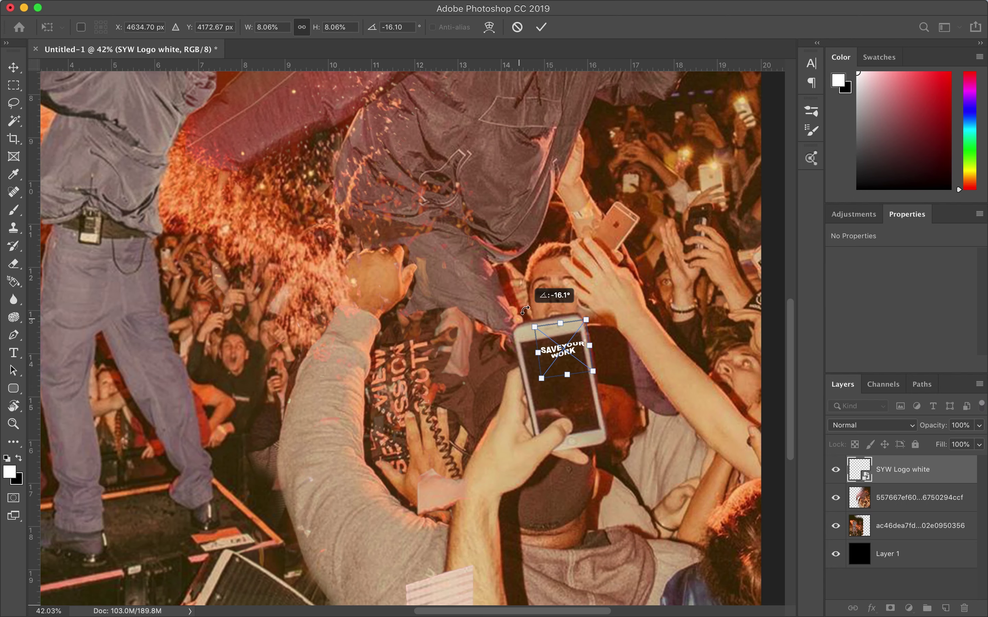
left_click_drag(524, 310, 533, 303)
left_click_drag(554, 362, 555, 360)
key("Return")
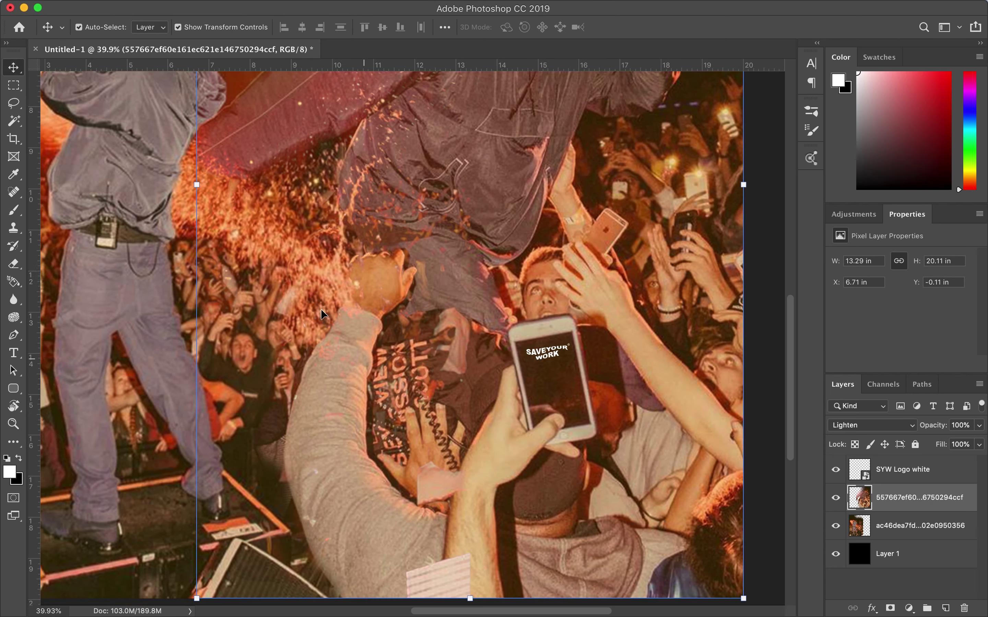
scroll(116, 373, "down", 3)
Place the red moon stage image and rotate it upright on the cover
left_click(116, 373)
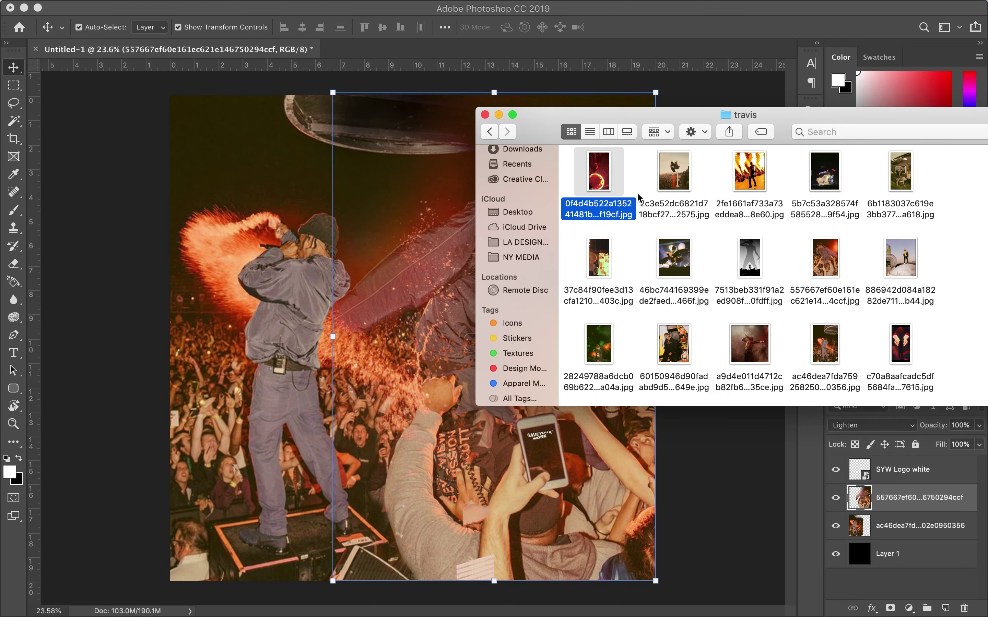
left_click_drag(598, 172, 412, 339)
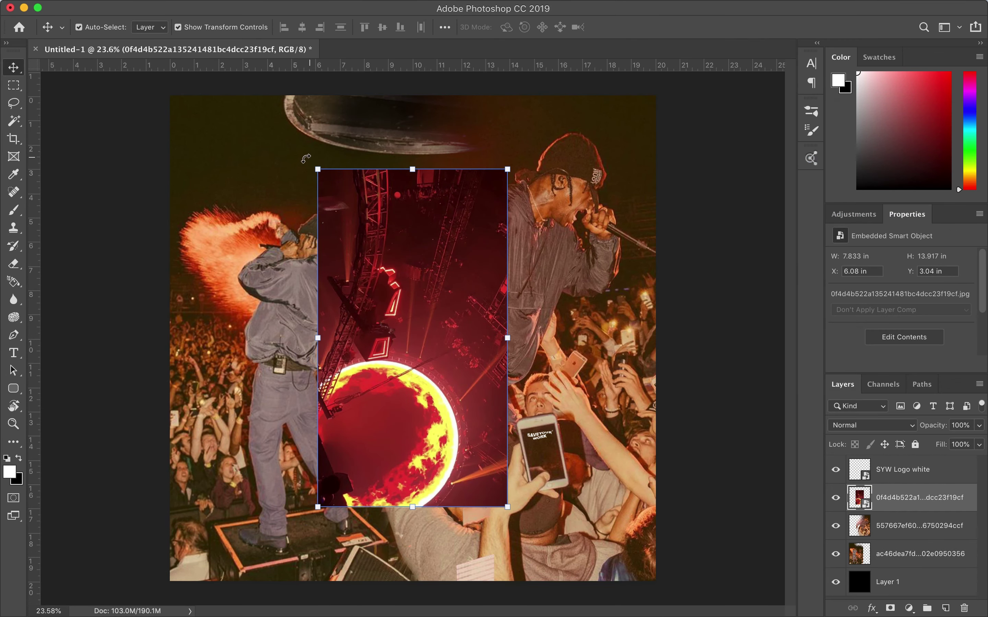
left_click_drag(305, 158, 220, 419)
left_click_drag(420, 408, 343, 271)
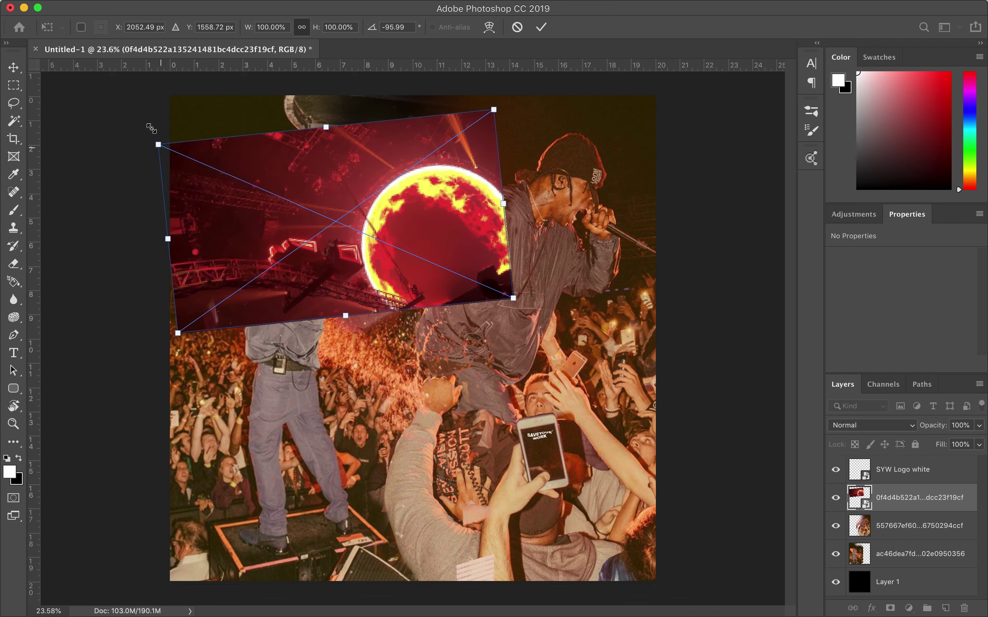
left_click_drag(151, 129, 245, 107)
key("Return")
Set the moon photo's blend mode to Lighten
left_click(872, 425)
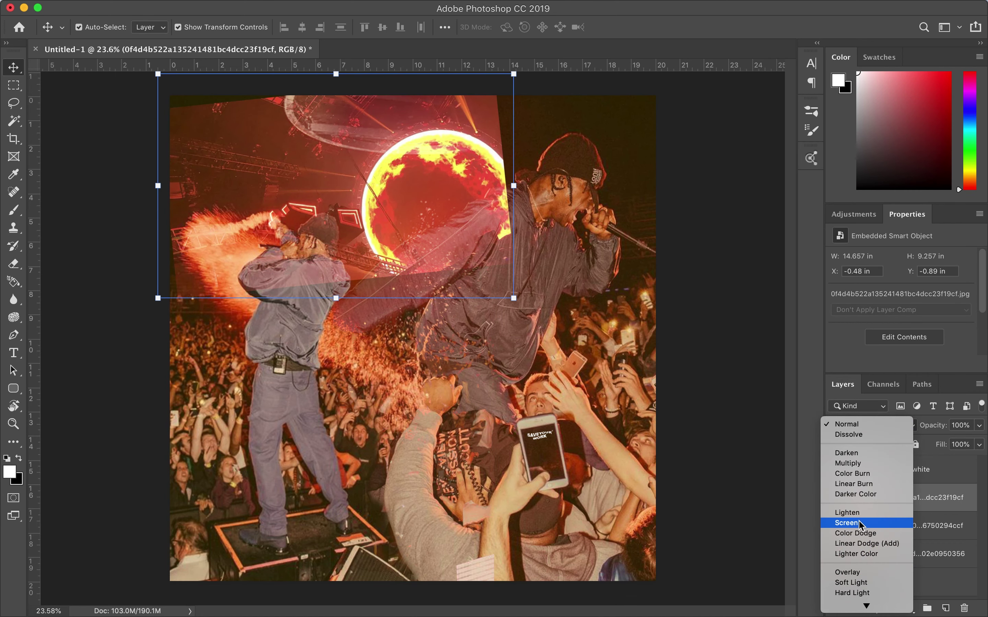
left_click(856, 513)
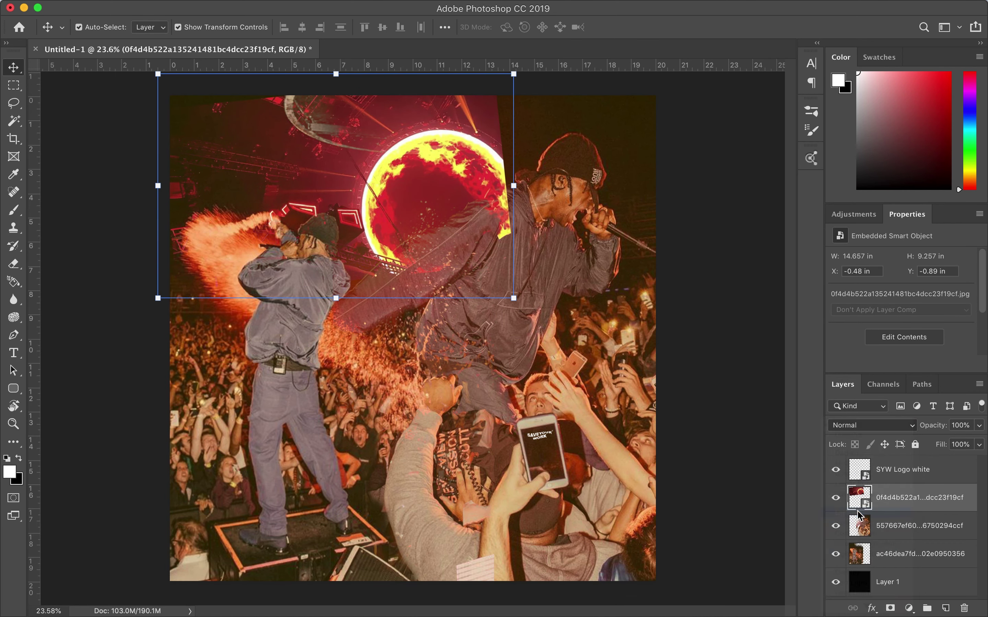
left_click(880, 425)
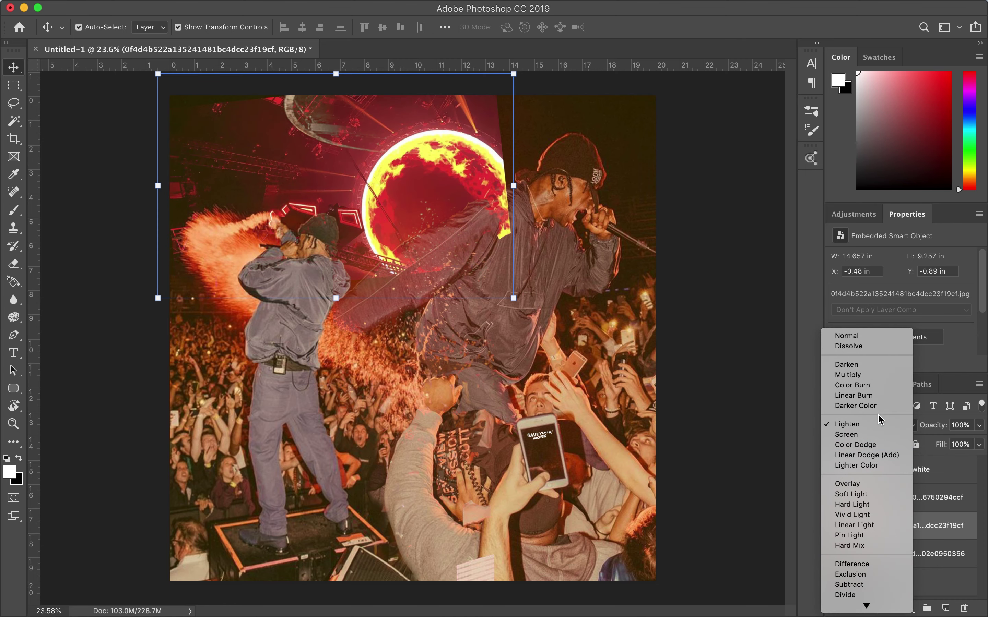
left_click(880, 424)
Enlarge the moon photo and move the crowd photo layer above it
key("ctrl+t")
scroll(384, 241, "up", 2)
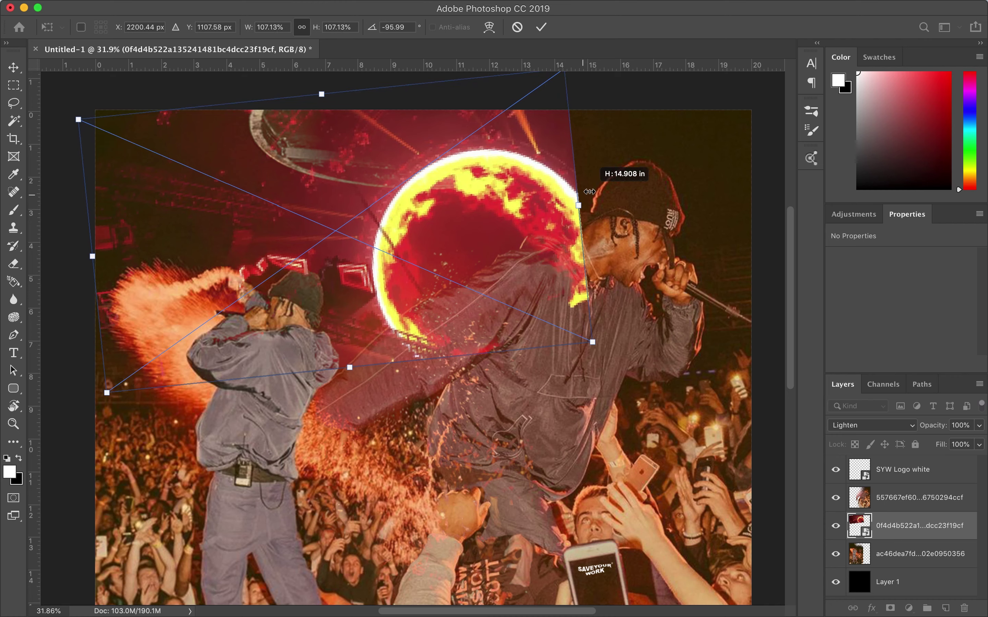
left_click_drag(384, 241, 386, 229)
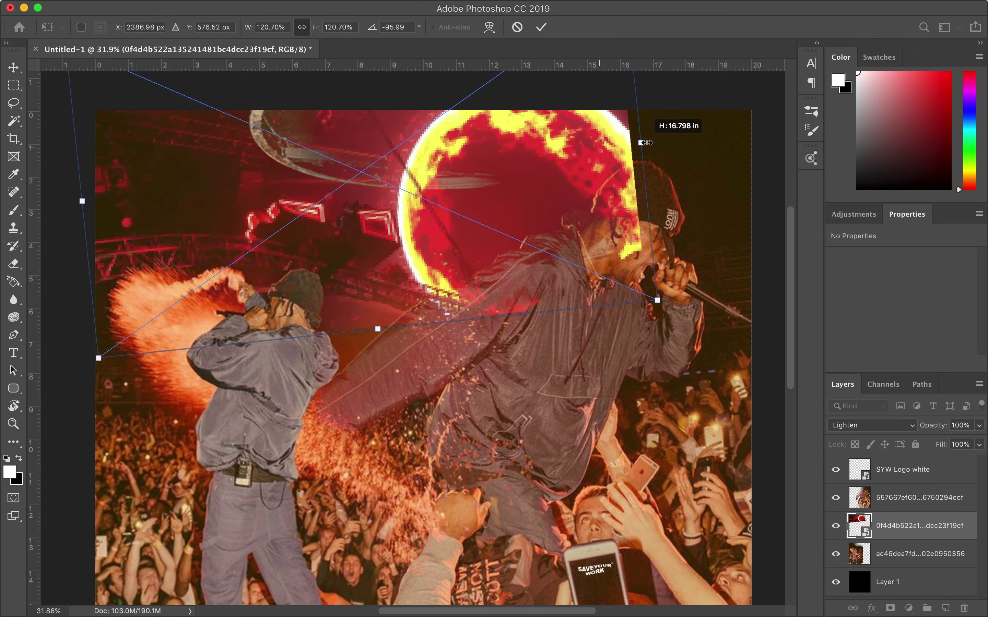
key("Return")
scroll(643, 408, "down", 2)
left_click_drag(921, 554, 921, 525)
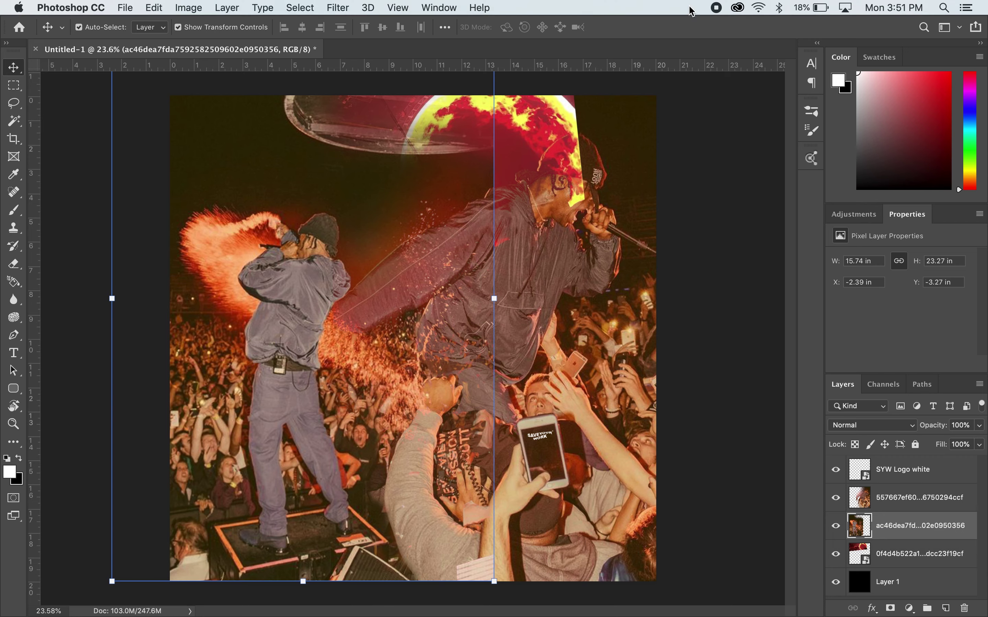
Undo the crowd photo move and group the selected photo and logo layers
key("ctrl+z")
key("e")
key("ctrl+g")
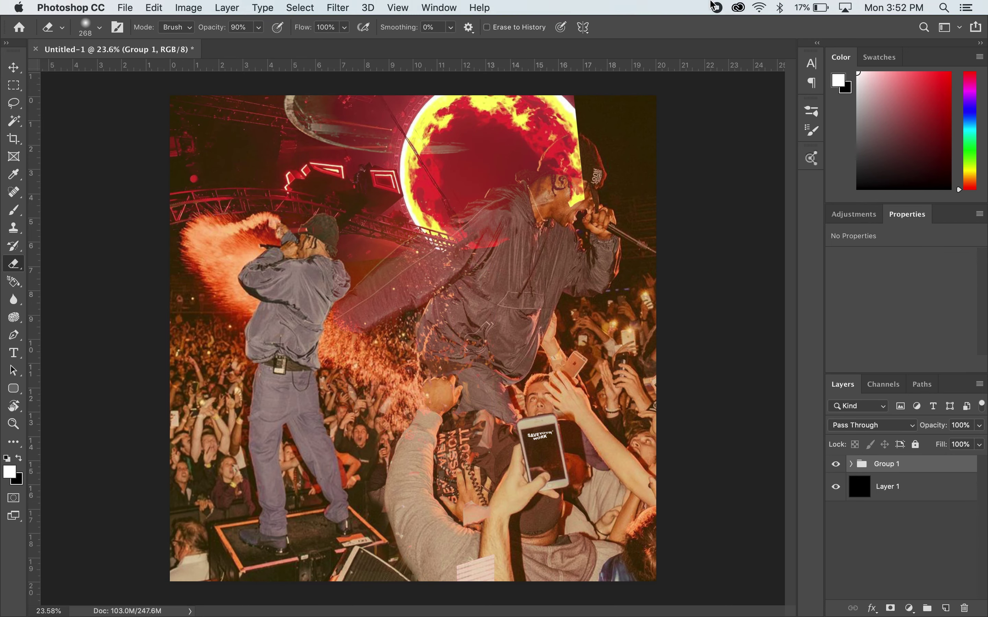
left_click(262, 7)
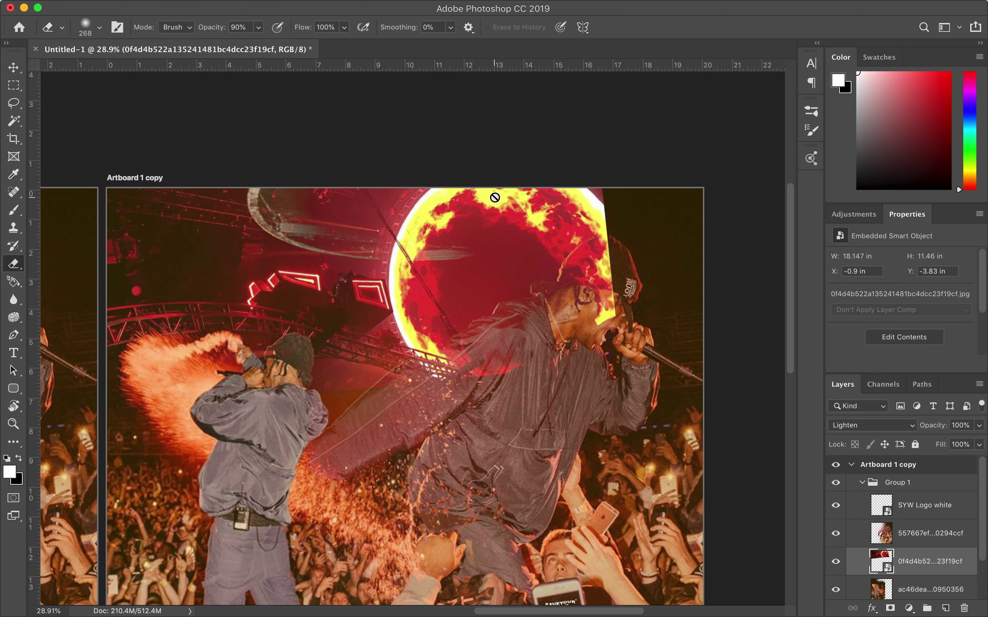
Enlarge the Eraser brush size, then duplicate the cover as Artboard 1 copy 2
right_click(678, 356)
left_click(604, 323)
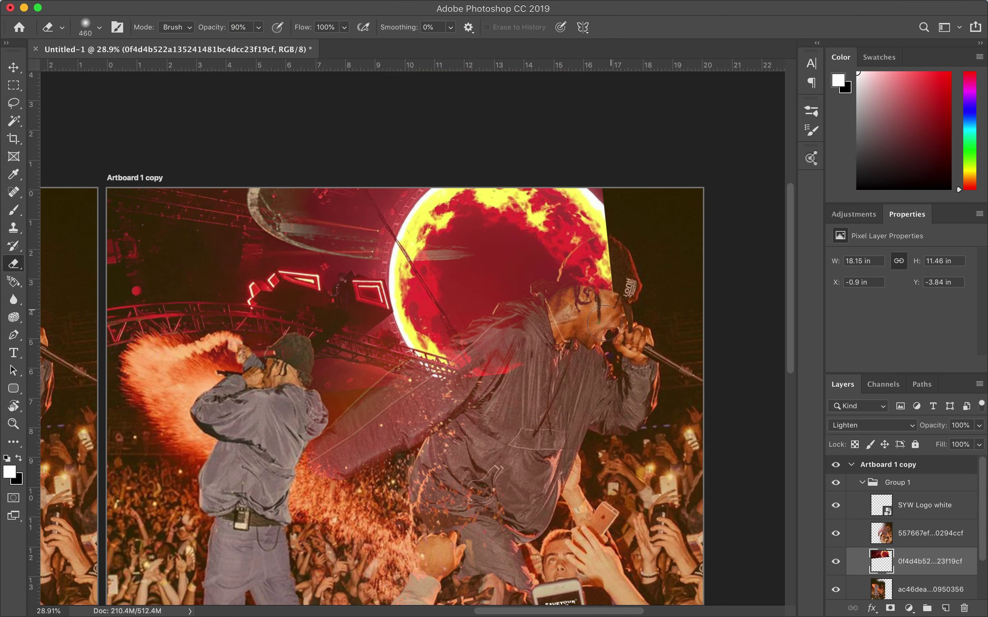
right_click(589, 268)
left_click(559, 386)
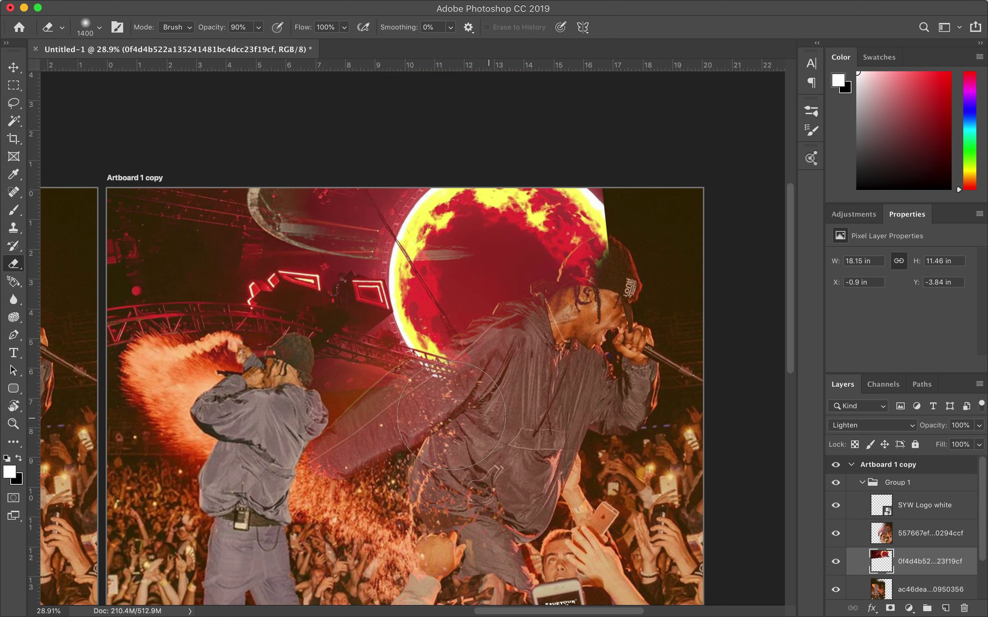
key("ctrl+j")
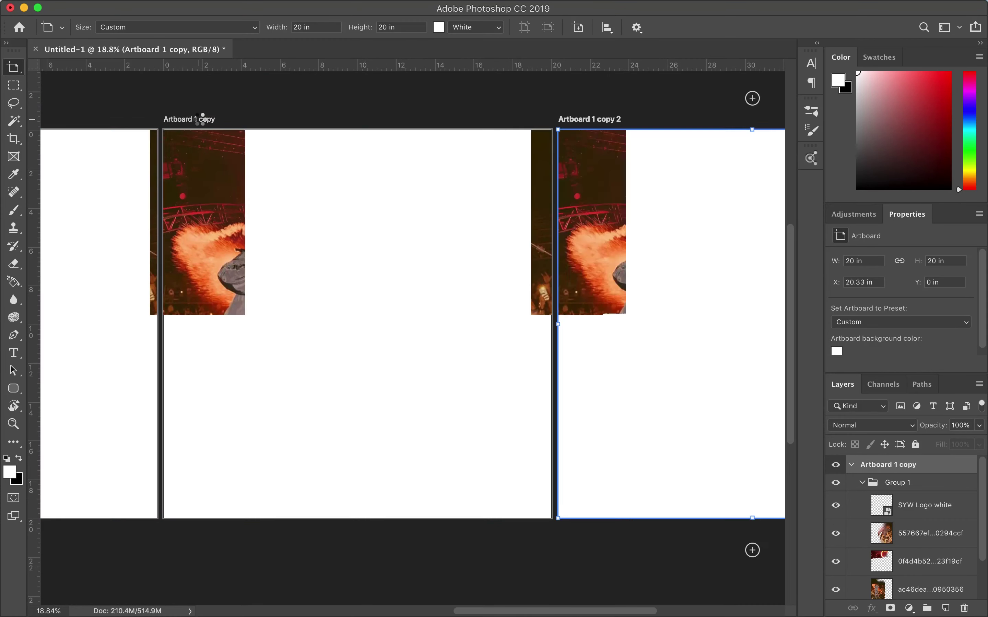
Stretch the red-moon photo wider to 21.63 × 11.46 in with Free Transform
key("ctrl+t")
left_click_drag(498, 167, 550, 165)
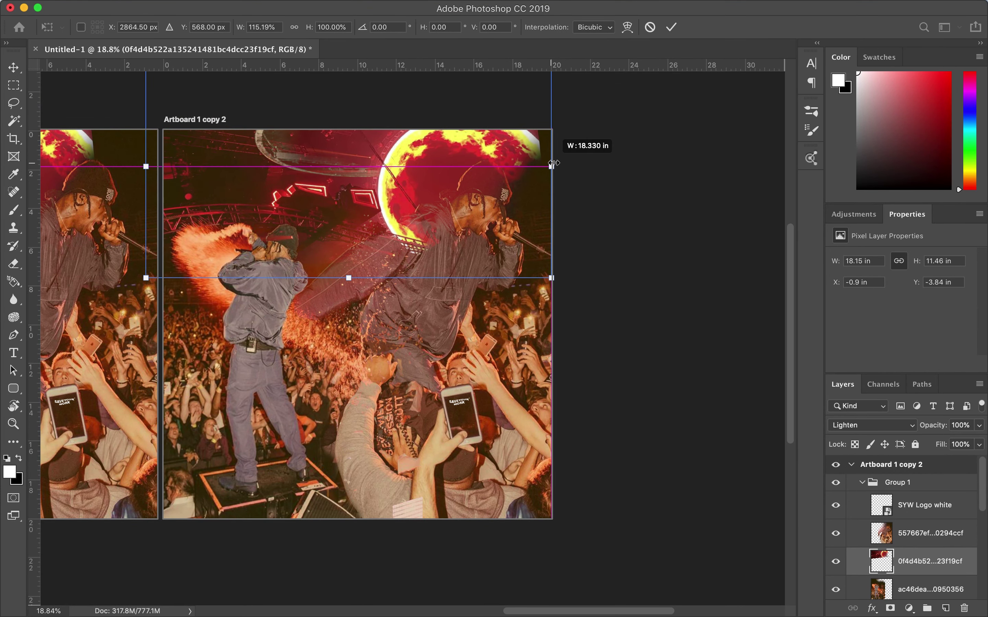
key("Return")
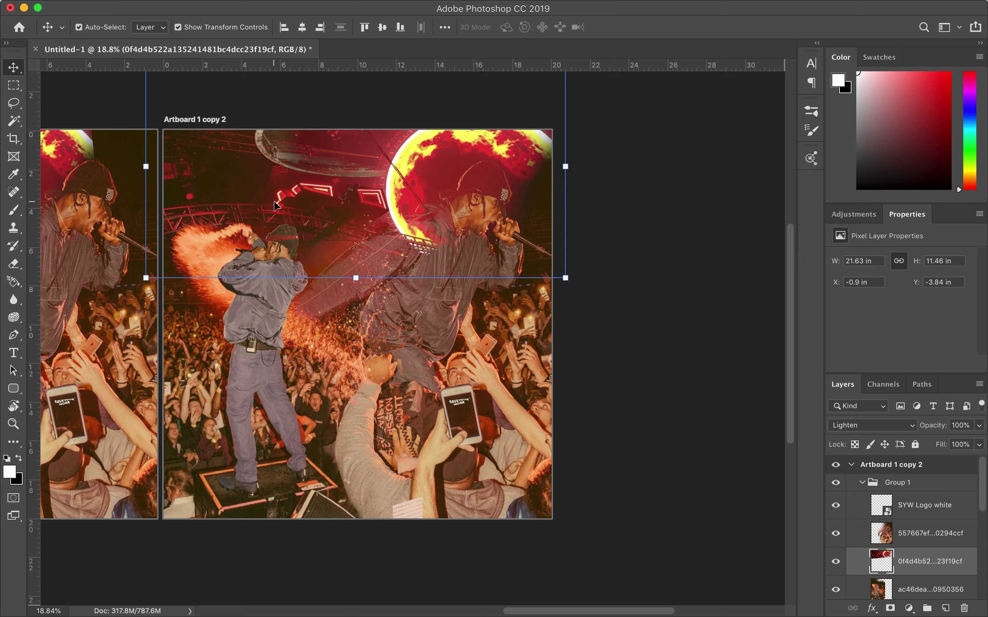
Change the playing song in Safari, then return to Photoshop
left_click(432, 596)
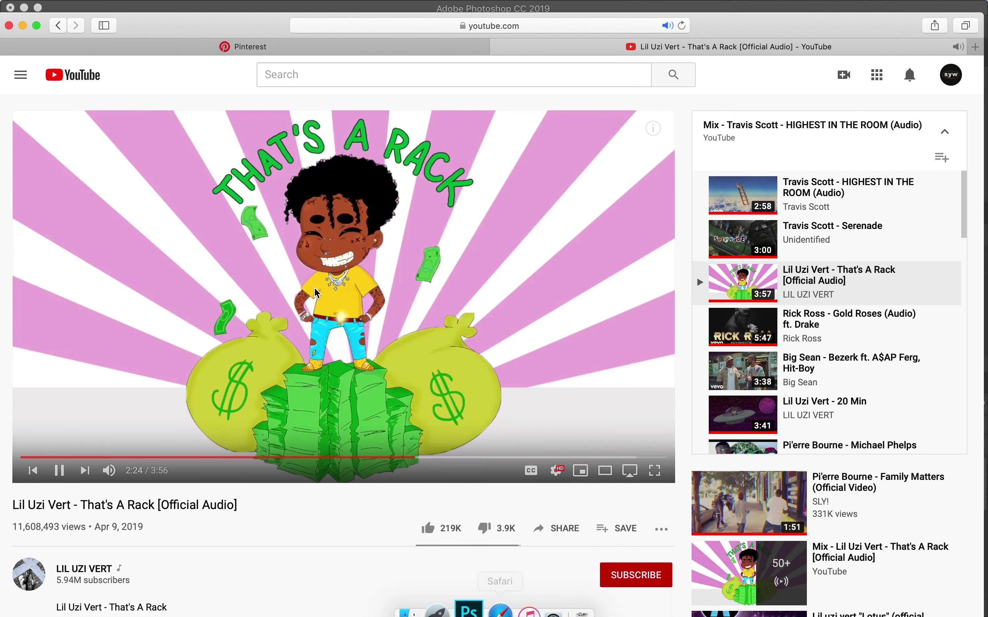
left_click(58, 25)
left_click(58, 25)
key("super+Tab")
scroll(82, 184, "left", 15)
Select the moon photo layer, then select Artboard 1 copy with the Artboard tool
scroll(88, 225, "left", 2)
scroll(92, 245, "left", 2)
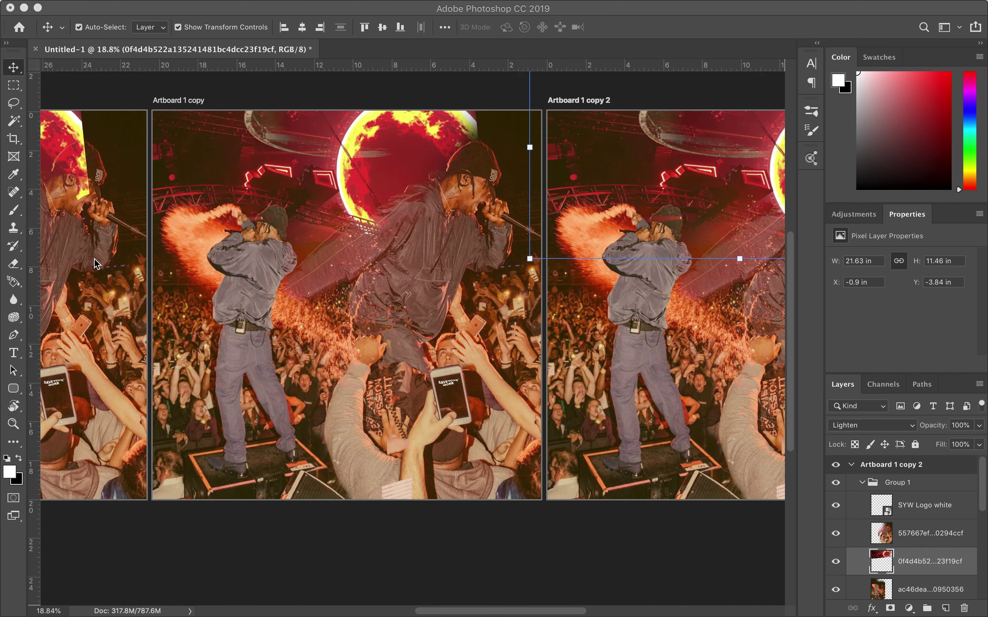
scroll(95, 264, "left", 3)
scroll(96, 262, "left", 3)
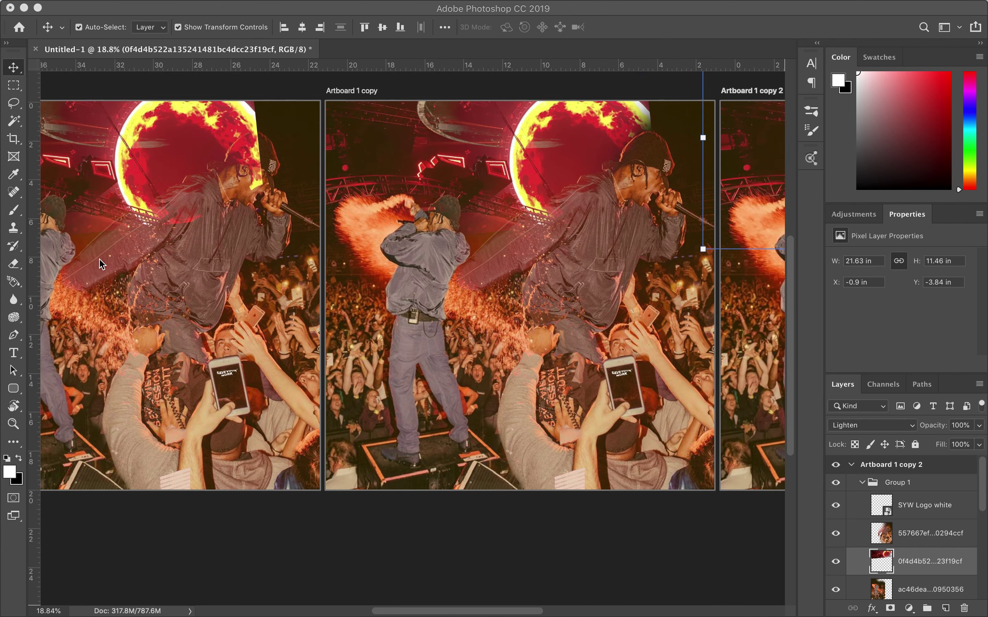
scroll(99, 259, "right", 10)
scroll(100, 262, "right", 7)
scroll(99, 262, "left", 7)
scroll(99, 261, "down", 2)
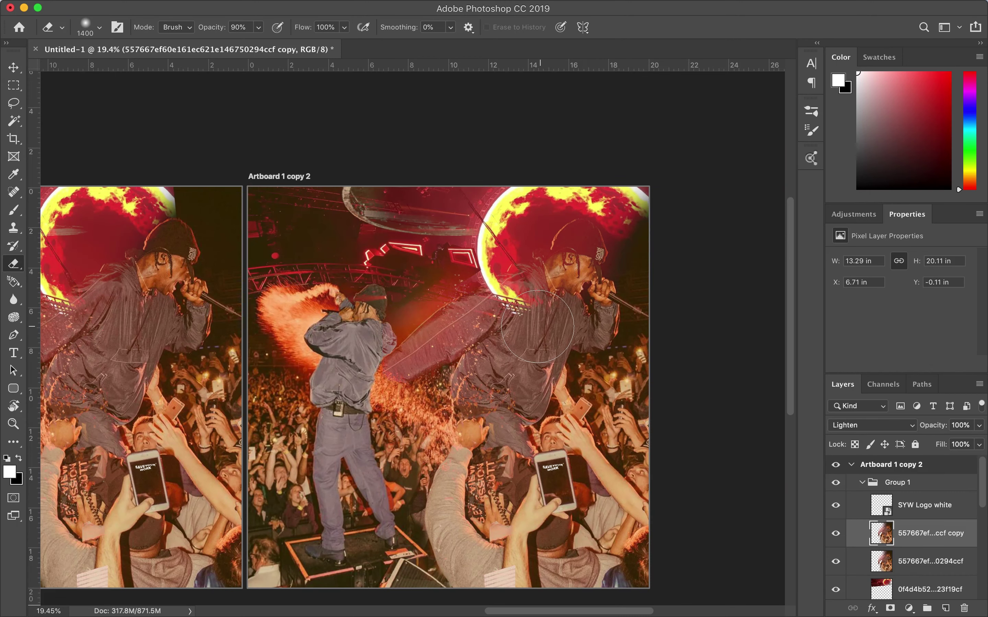
left_click(596, 310, "super")
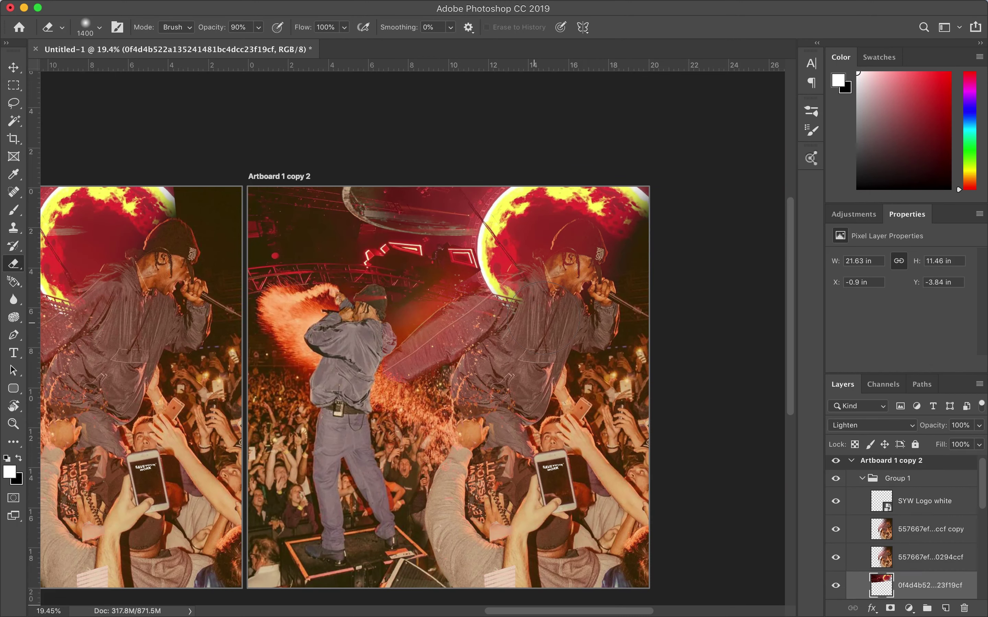
key("v")
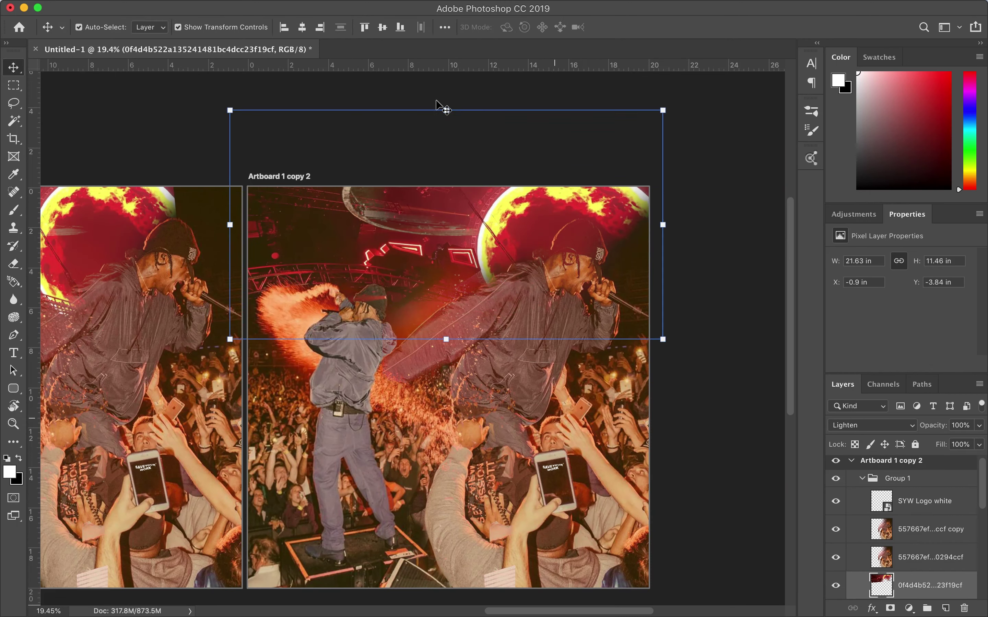
key("super+minus")
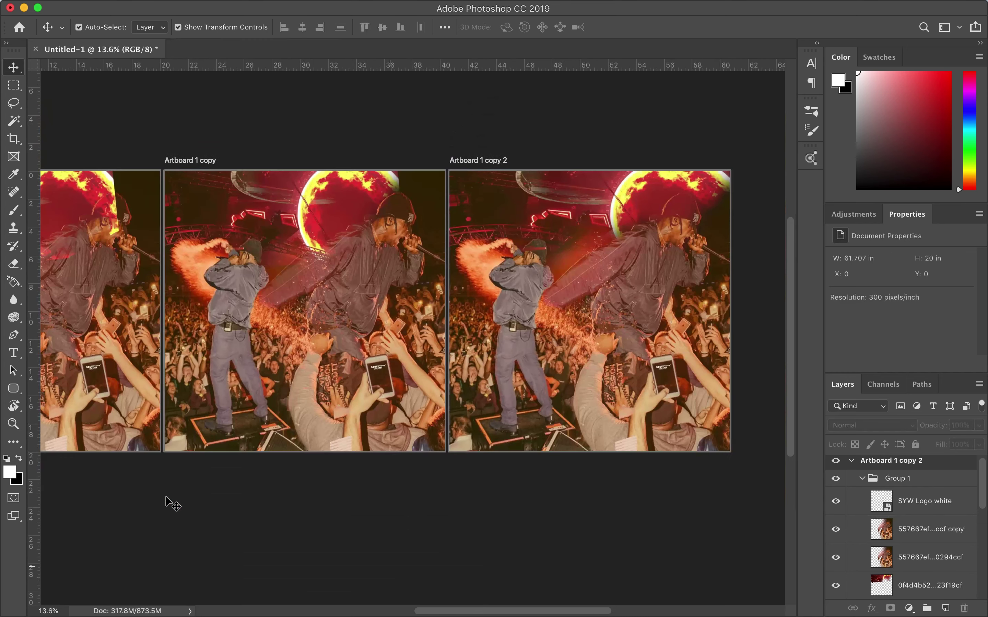
left_click(209, 179)
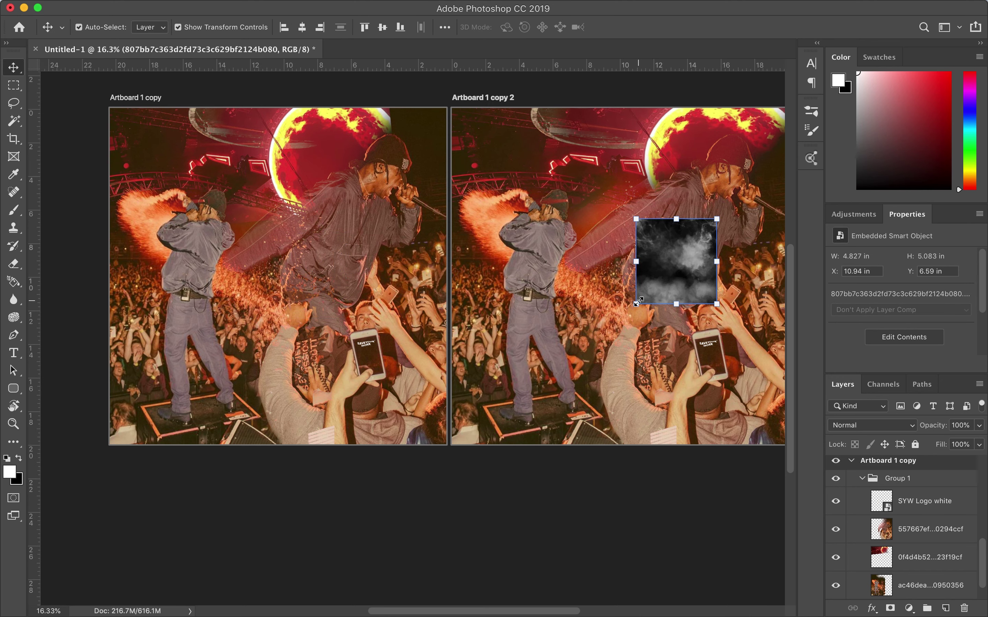
Fit the placed smoke over the artboard and settle on Screen blending after trying Soft Light
key("Return")
left_click(871, 425)
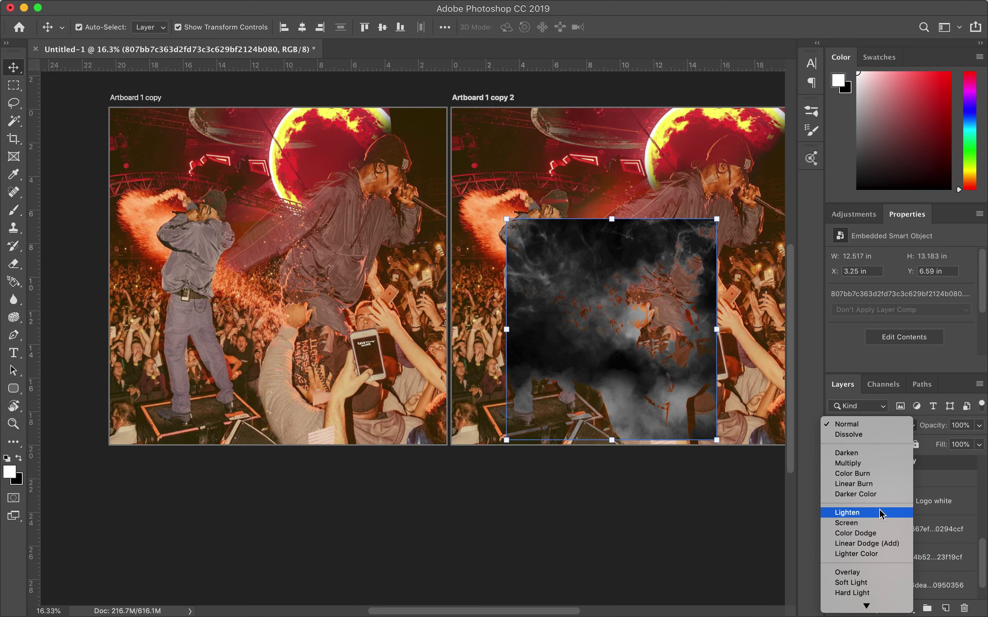
left_click(882, 523)
key("Return")
left_click(872, 425)
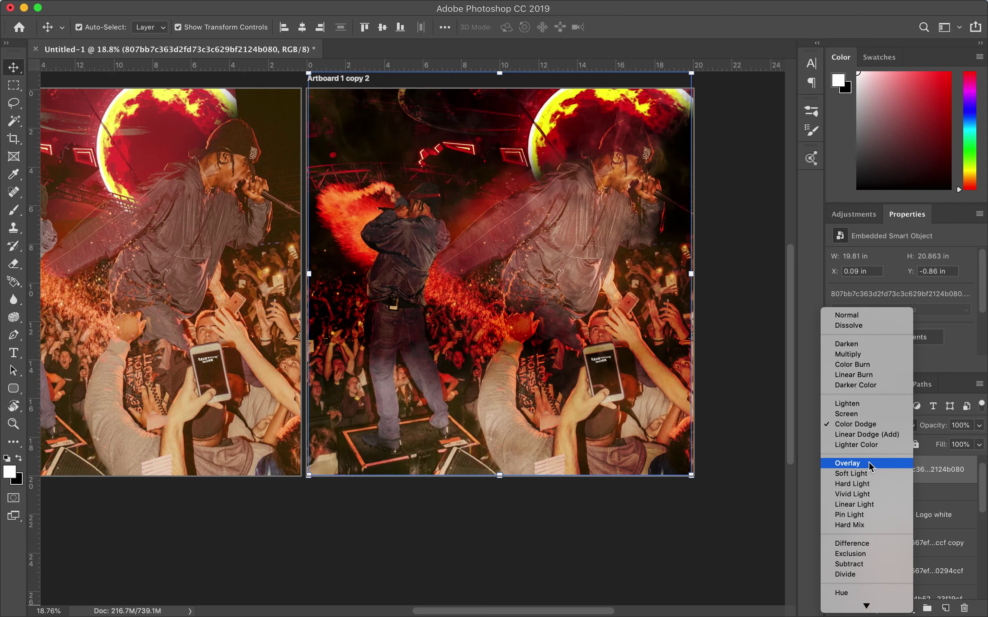
left_click(871, 474)
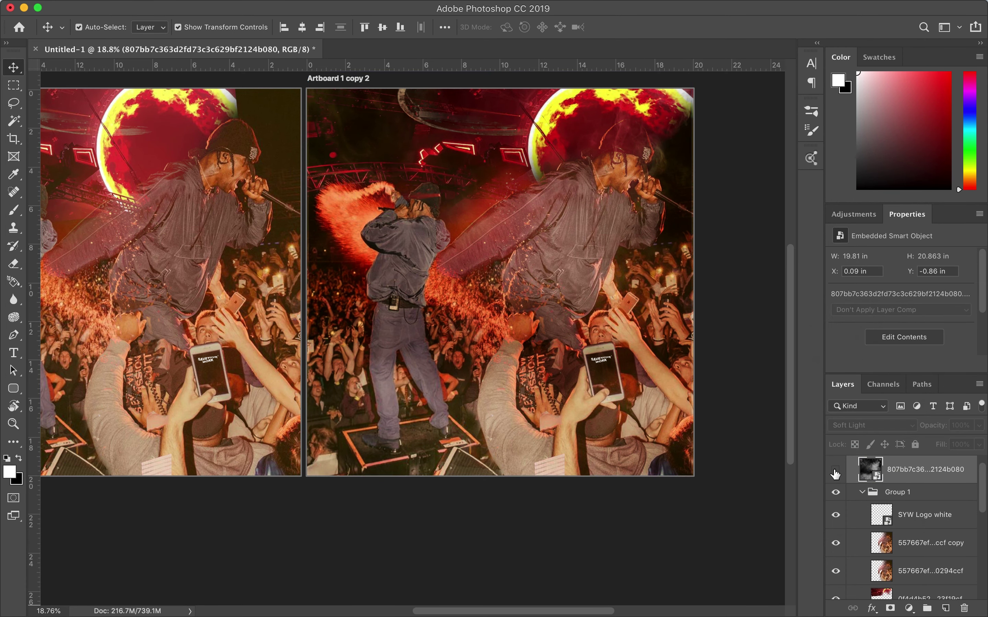
scroll(408, 286, "left", 5)
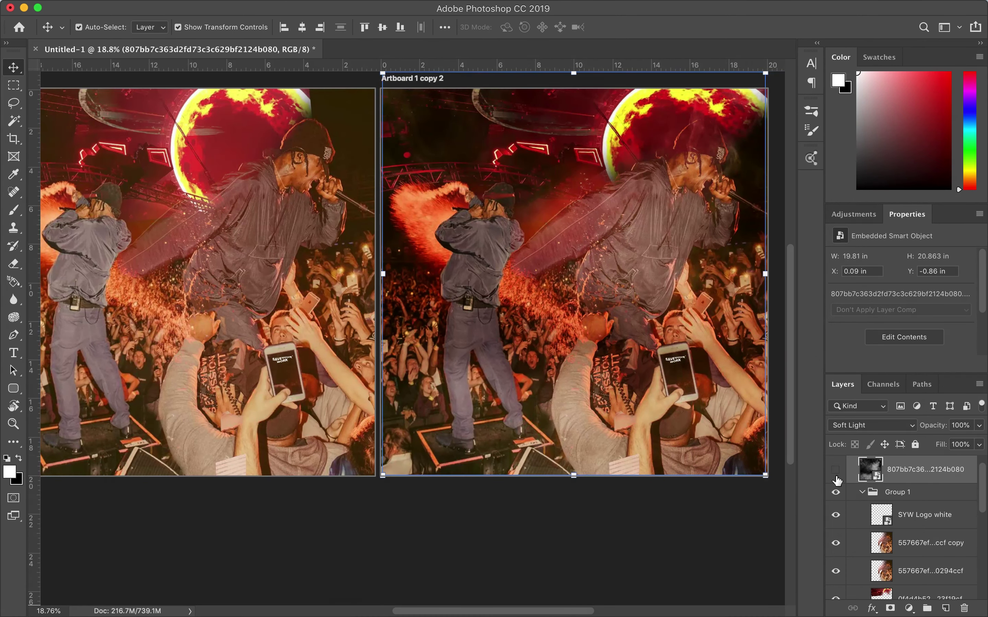
left_click(871, 425)
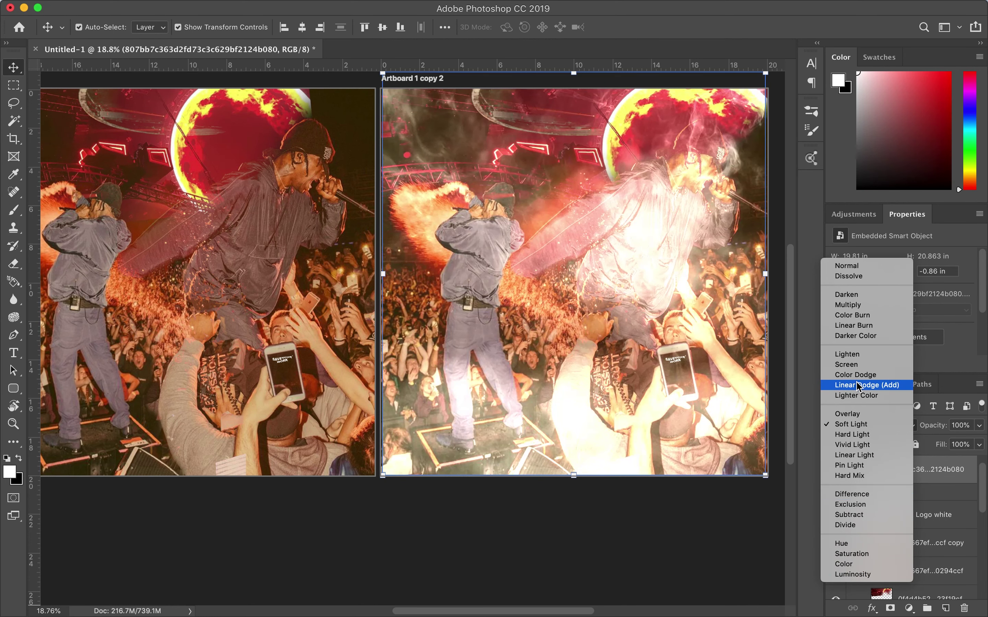
key("Escape")
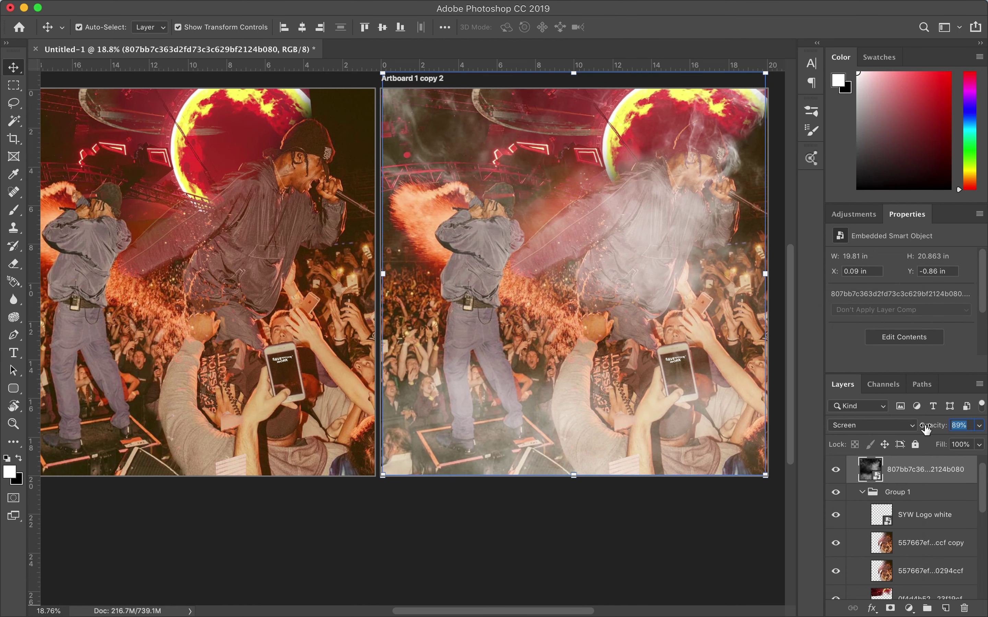
Lower the smoke layer's opacity, first to 84% and then further
type("84")
key("Return")
left_click_drag(934, 425, 924, 427)
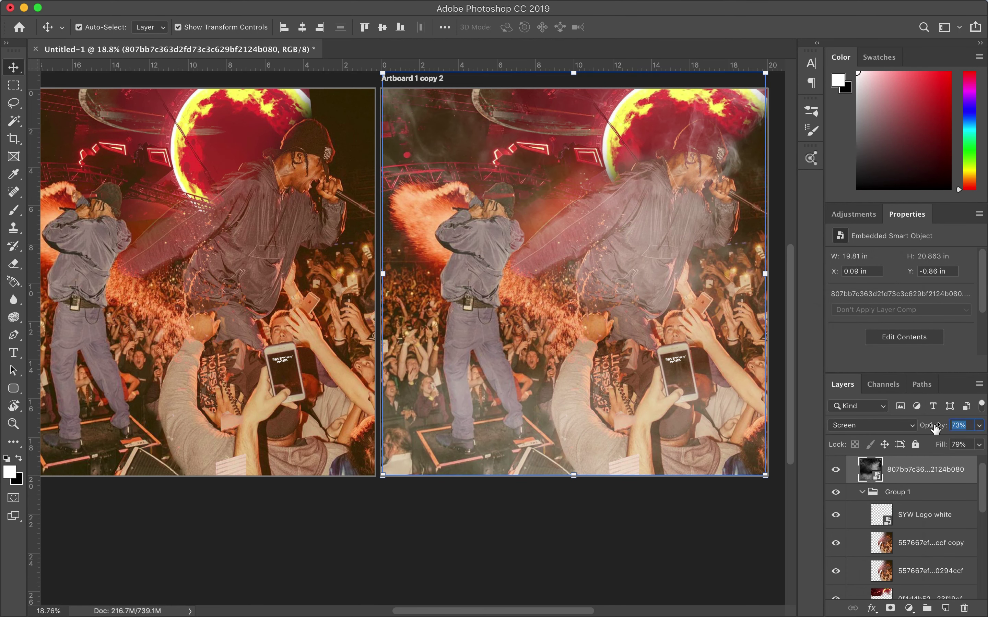
scroll(529, 467, "down", 2)
Delete the SYW Logo white layer from the phone
left_click(554, 531)
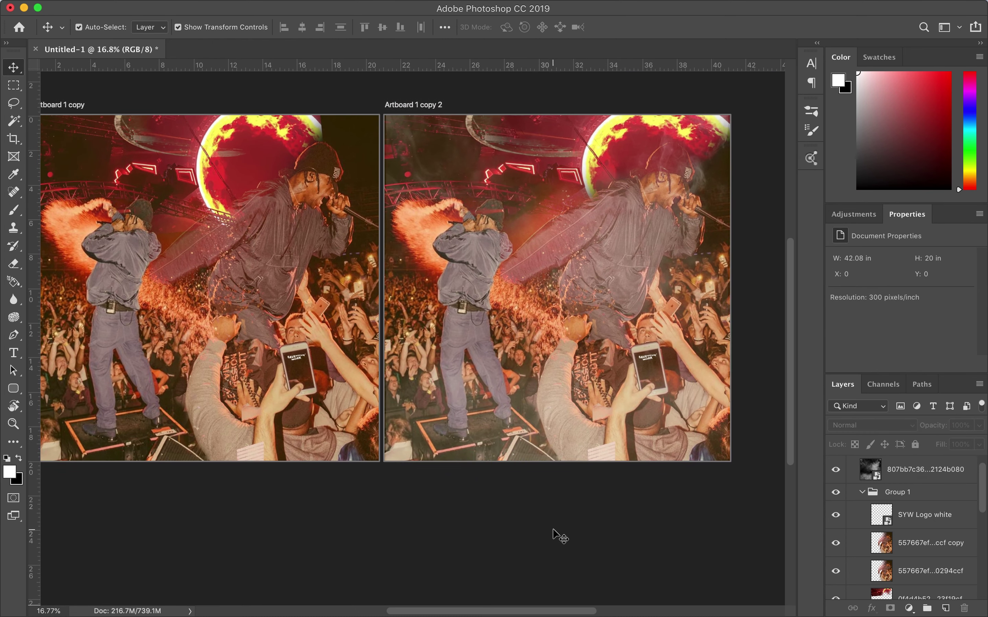
left_click(649, 361)
left_click(925, 515)
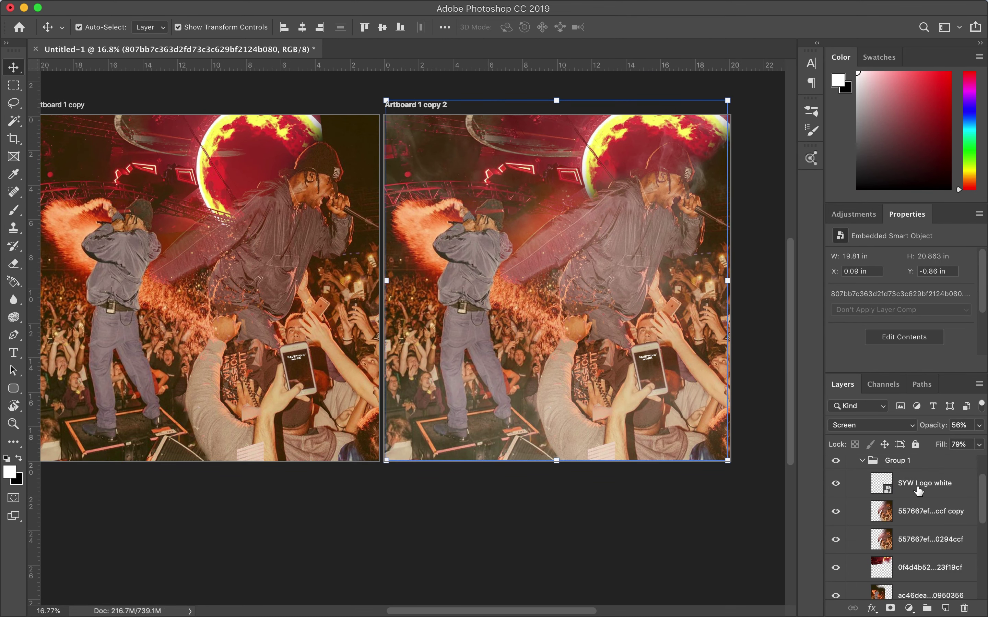
key("Delete")
Place the 'White outline no color' copyright graphic from Finder onto the second cover
scroll(354, 572, "up", 1)
mouse_move(447, 614)
left_click(427, 606)
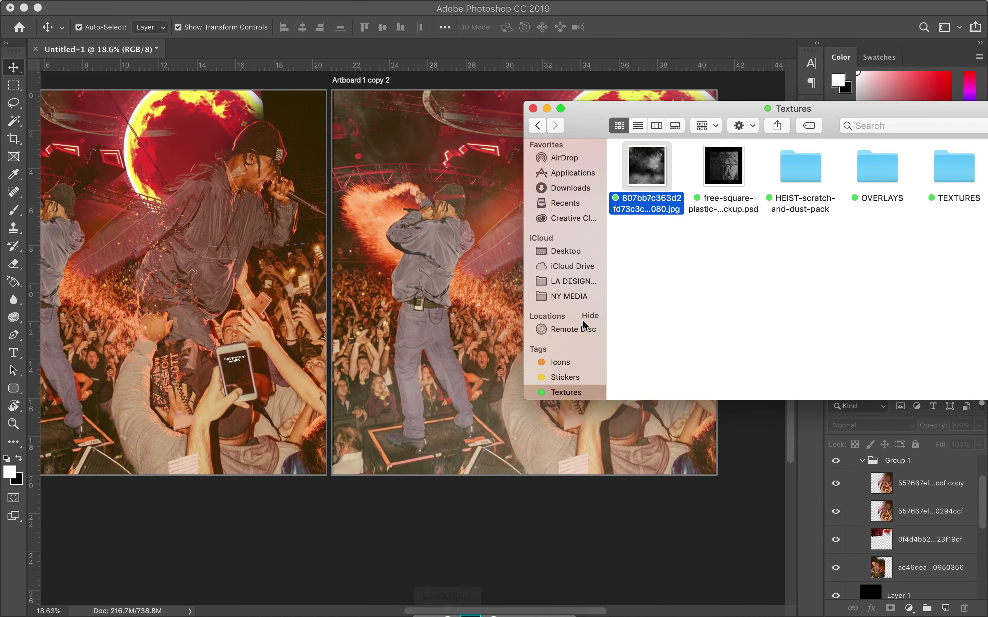
left_click(560, 362)
left_click(560, 362)
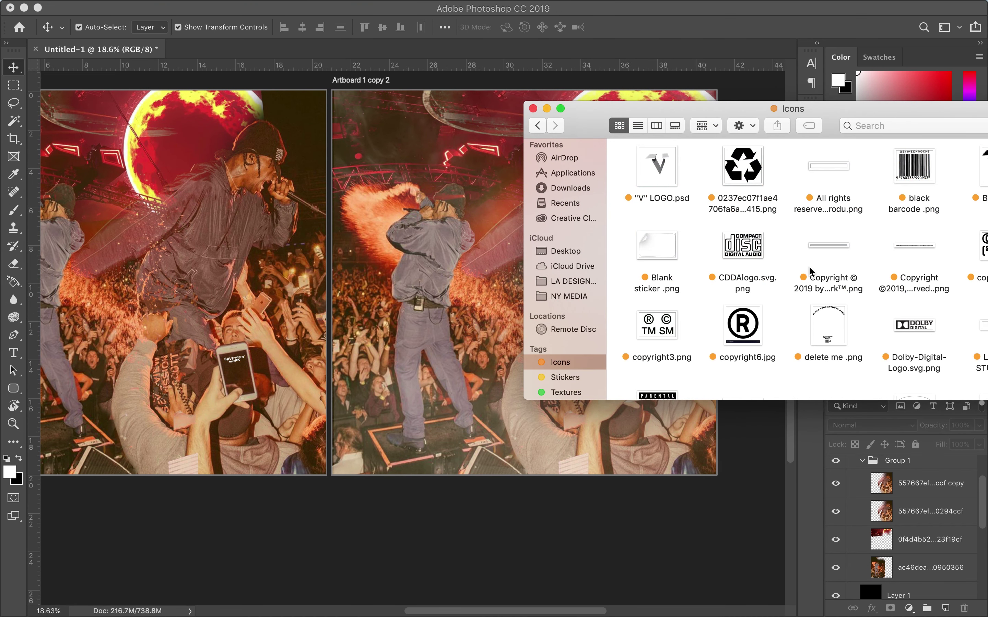
scroll(797, 297, "down", 3)
left_click_drag(813, 358, 405, 293)
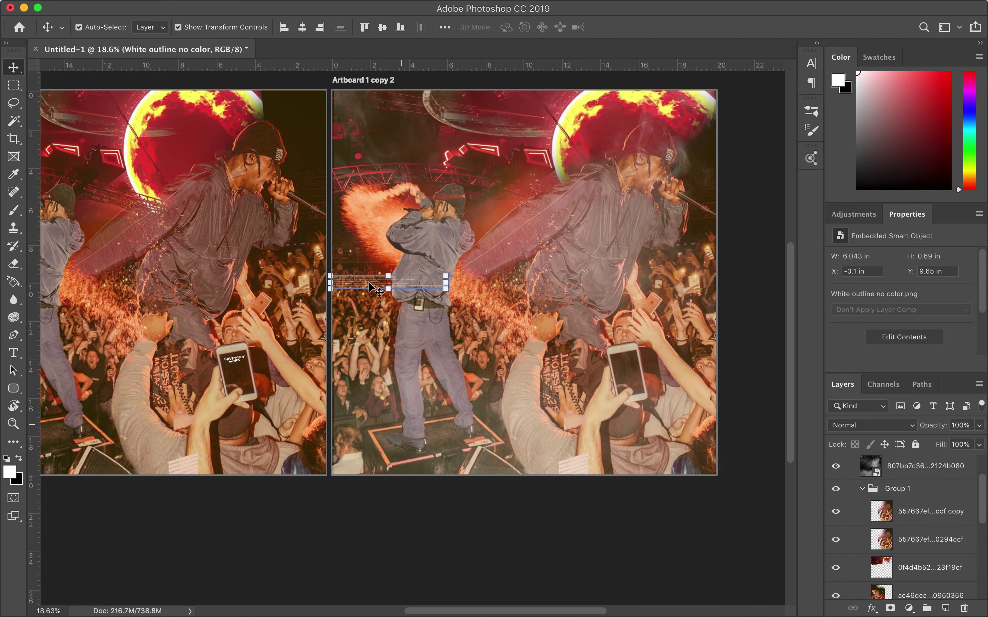
key("Return")
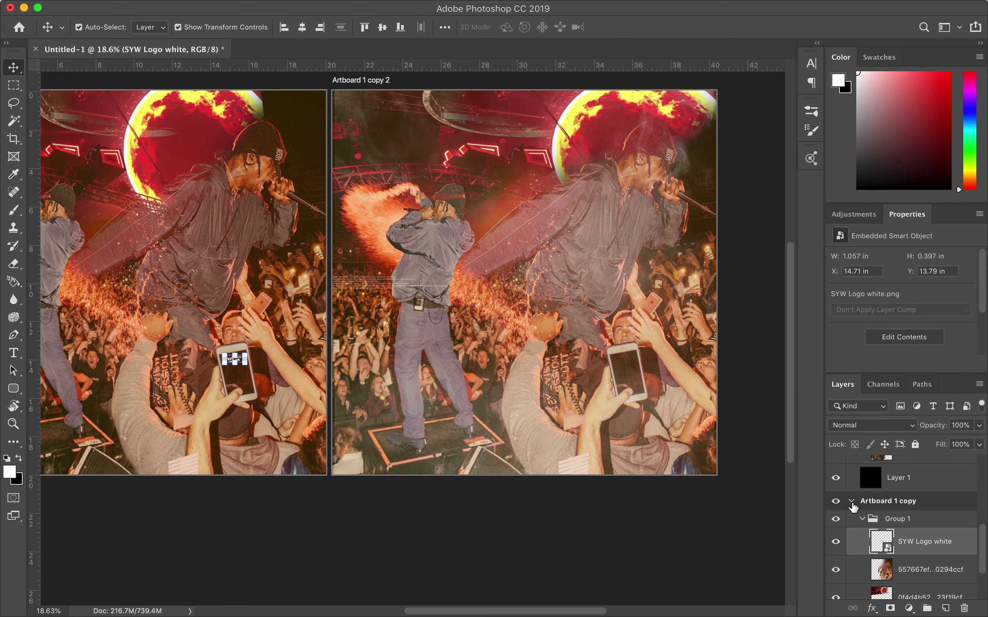
Move the copyright text into the artboard's bottom-left corner
left_click_drag(367, 284, 376, 465)
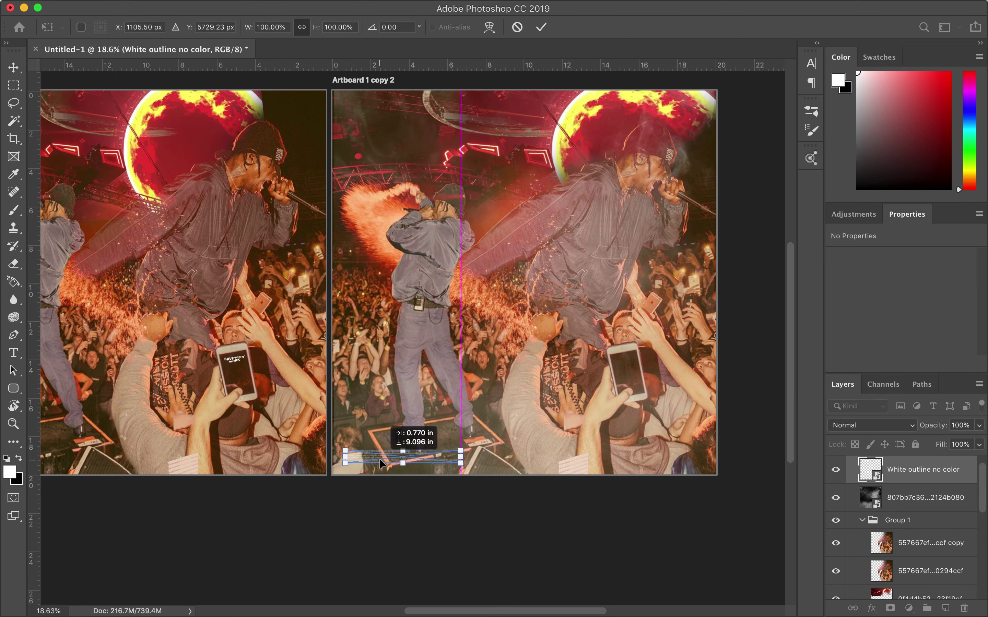
scroll(376, 462, "up", 4)
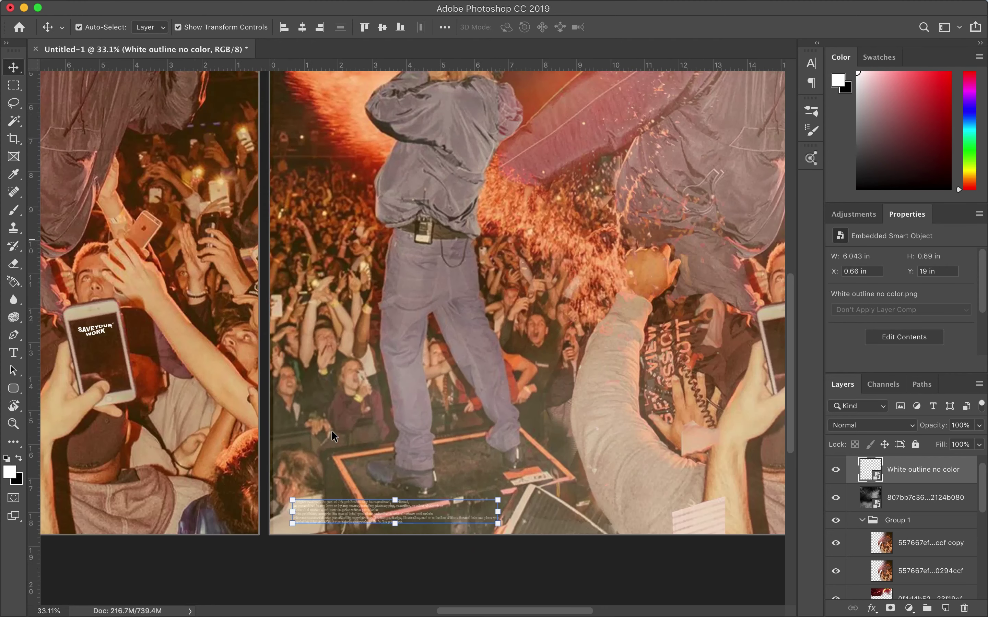
scroll(331, 430, "up", 2)
left_click_drag(322, 466, 324, 464)
key("Return")
left_click(307, 422)
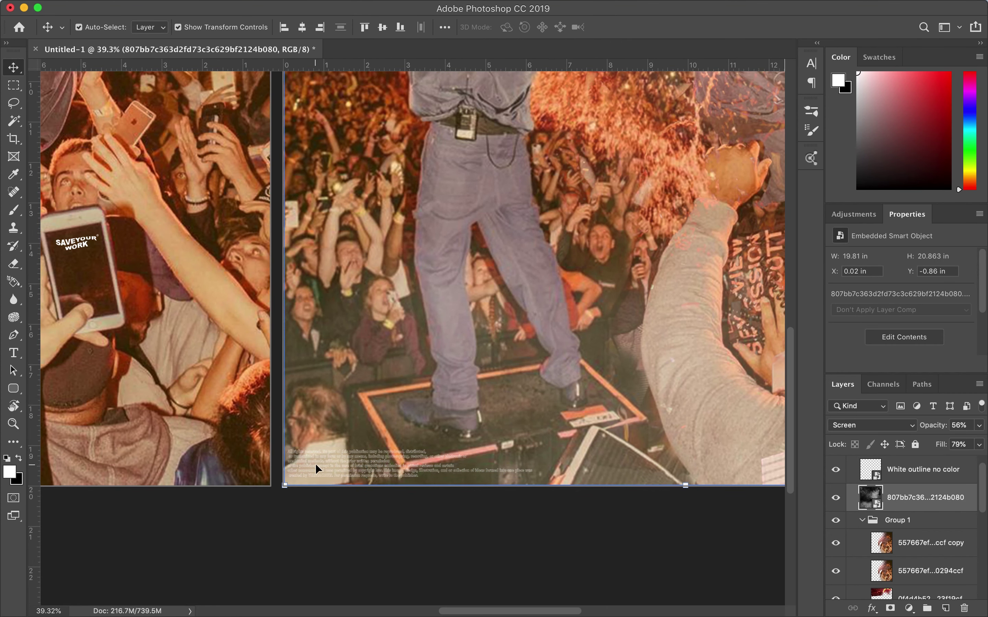
Duplicate the copyright layer and merge the copies into one thicker layer
left_click(911, 472)
key("super+j")
key("super+j")
left_click(914, 538, "shift")
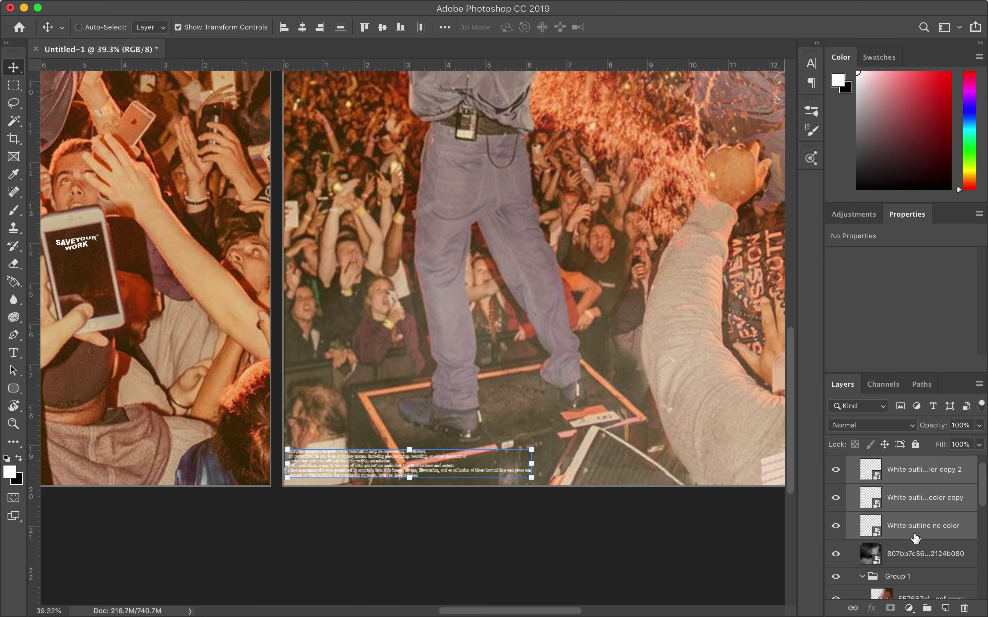
key("super+e")
scroll(449, 310, "down", 3)
left_click(448, 521)
scroll(448, 512, "up", 3)
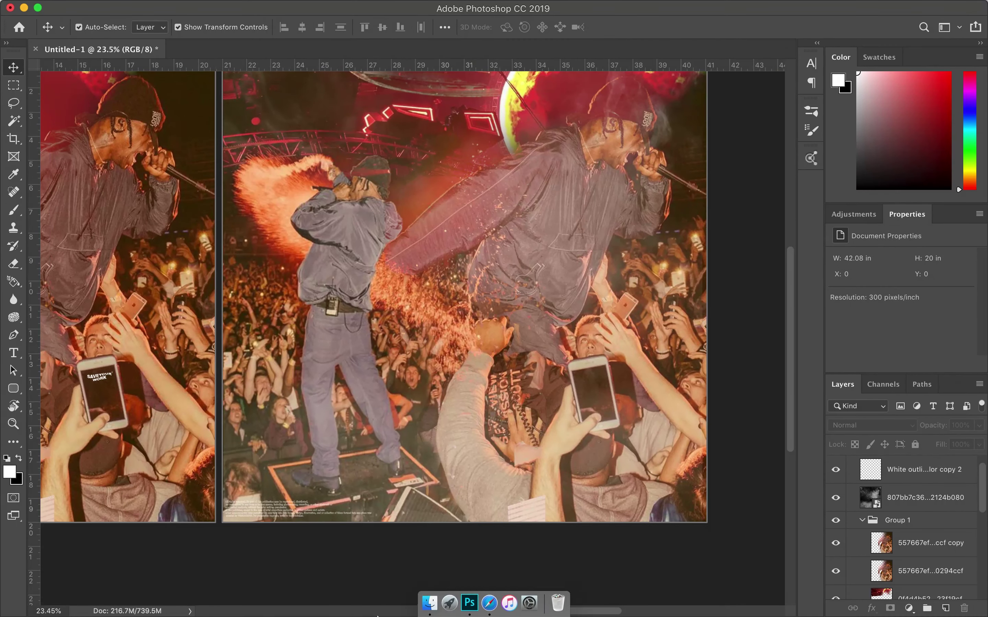
Place 'black barcode .png' from Finder onto the second cover
left_click(431, 605)
left_click_drag(591, 122, 492, 112)
scroll(795, 252, "up", 5)
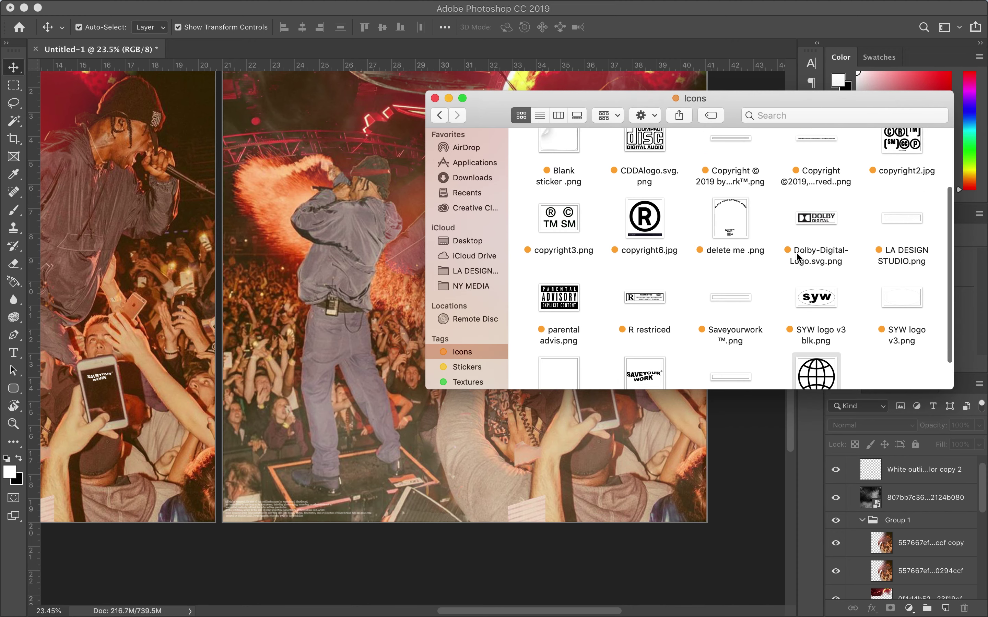
left_click(813, 160)
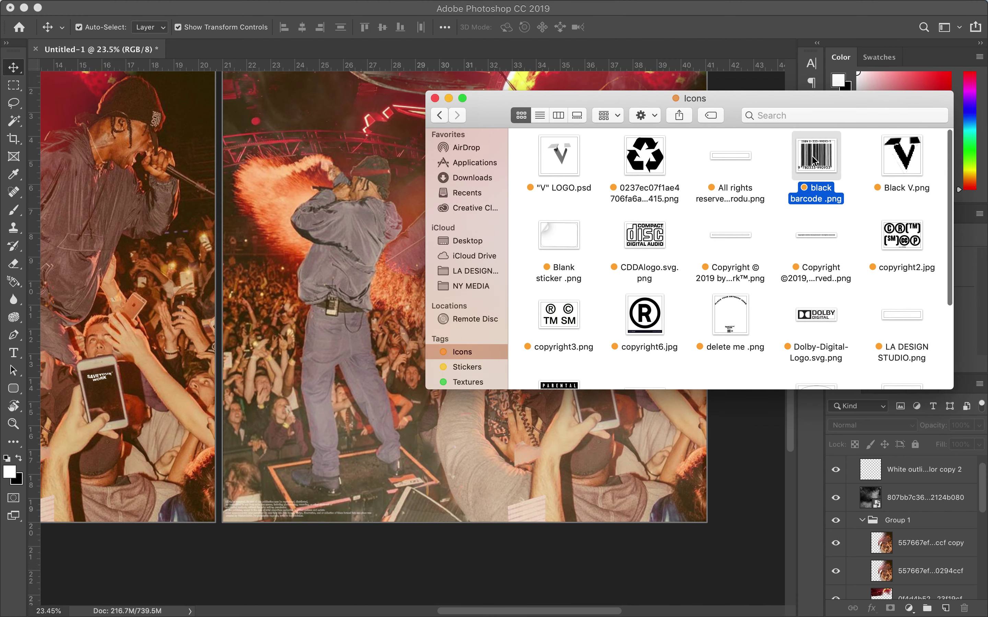
left_click_drag(814, 160, 377, 296)
key("Return")
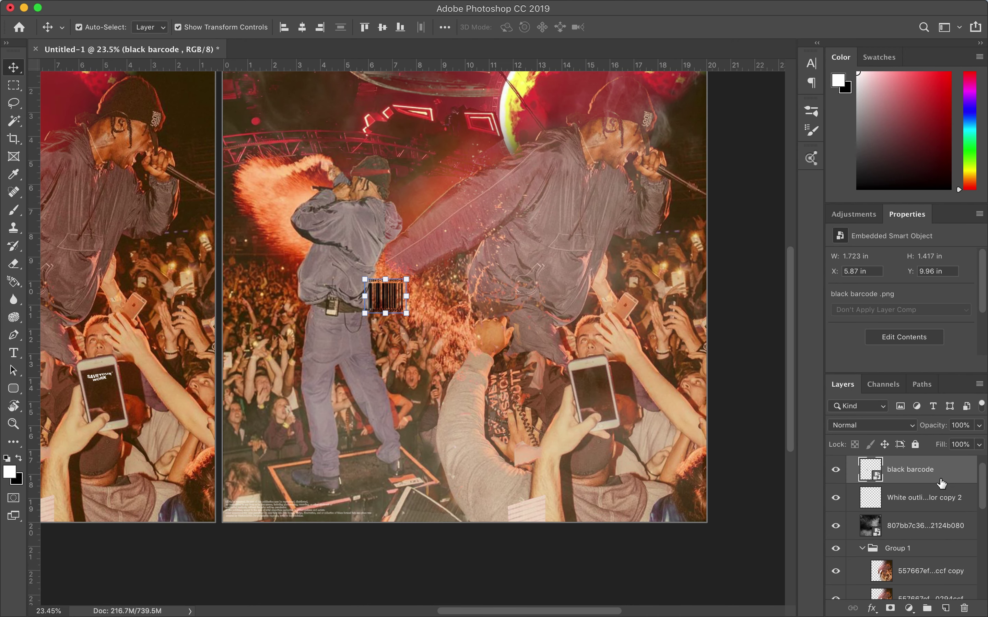
Recolour the barcode with a Color Overlay layer style
left_click(356, 416)
left_click(642, 281)
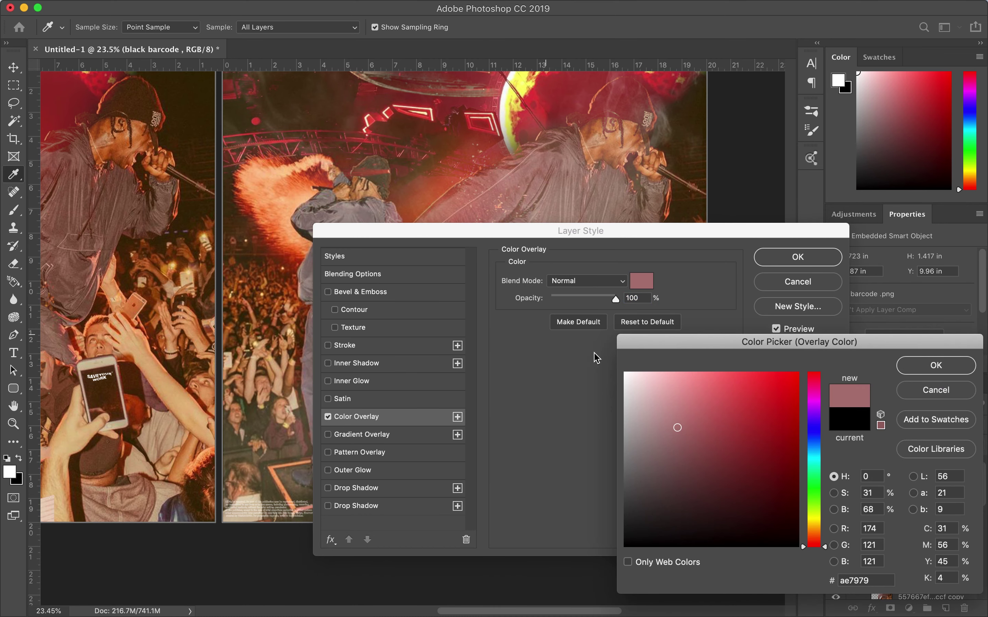
left_click_drag(676, 425, 603, 369)
key("Return")
key("Return")
key("v")
Move the barcode into the artboard's bottom-right corner with Free Transform
key("ctrl+t")
mouse_move(343, 298)
left_mouse_down()
mouse_move(676, 510)
mouse_move(668, 495)
left_mouse_up()
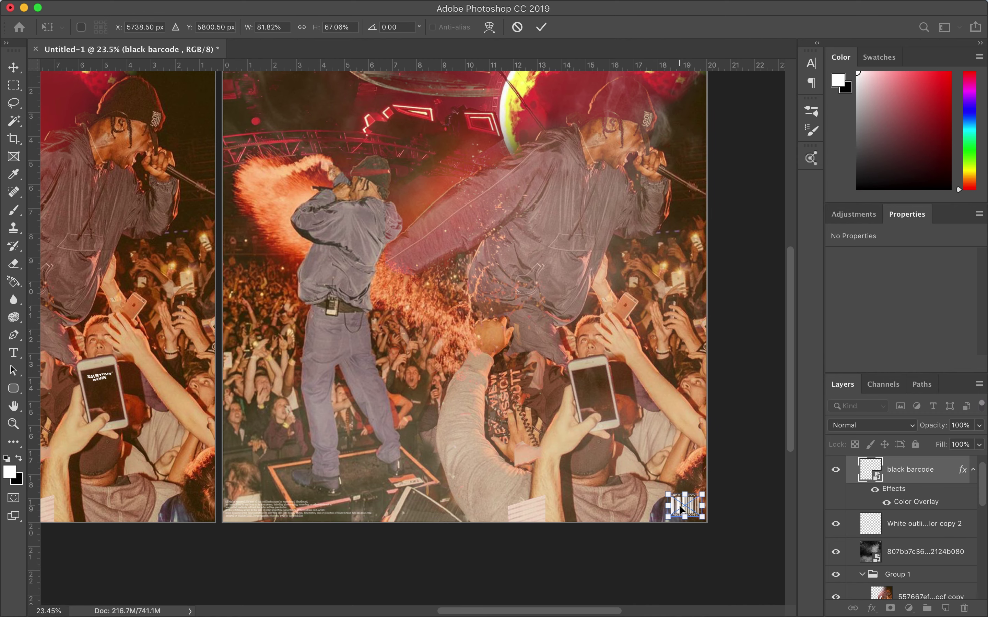
key("Return")
left_click(631, 503)
scroll(676, 504, "down", 3)
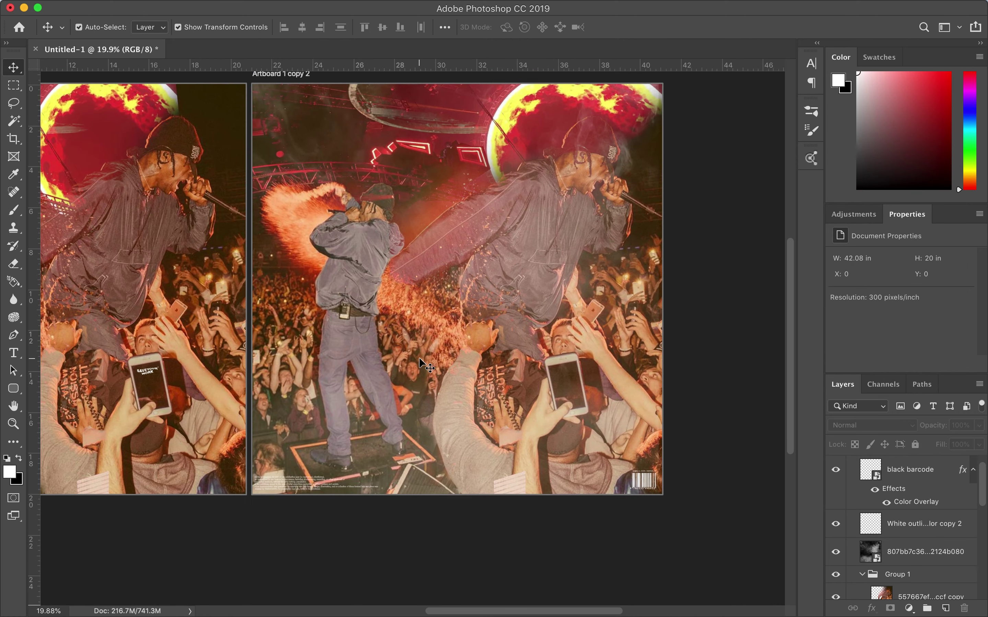
Place the PL Dust 7 texture from the OVERLAYS dust folder onto the second cover
left_click(398, 583)
left_click(450, 338)
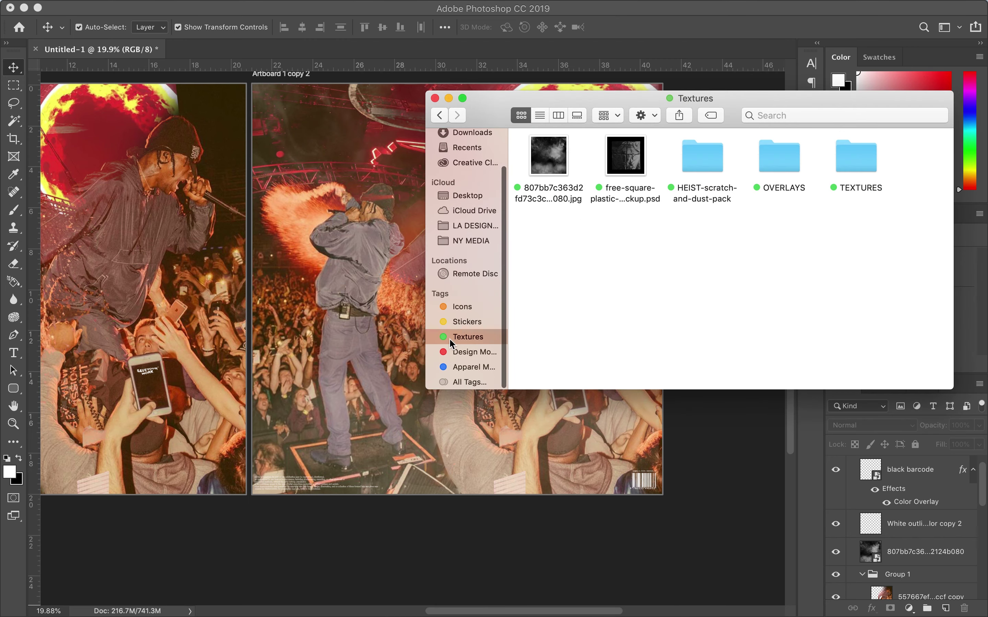
double_click(798, 171)
double_click(631, 155)
mouse_move(641, 216)
left_mouse_down()
mouse_move(399, 252)
mouse_move(408, 131)
left_mouse_up()
key("Return")
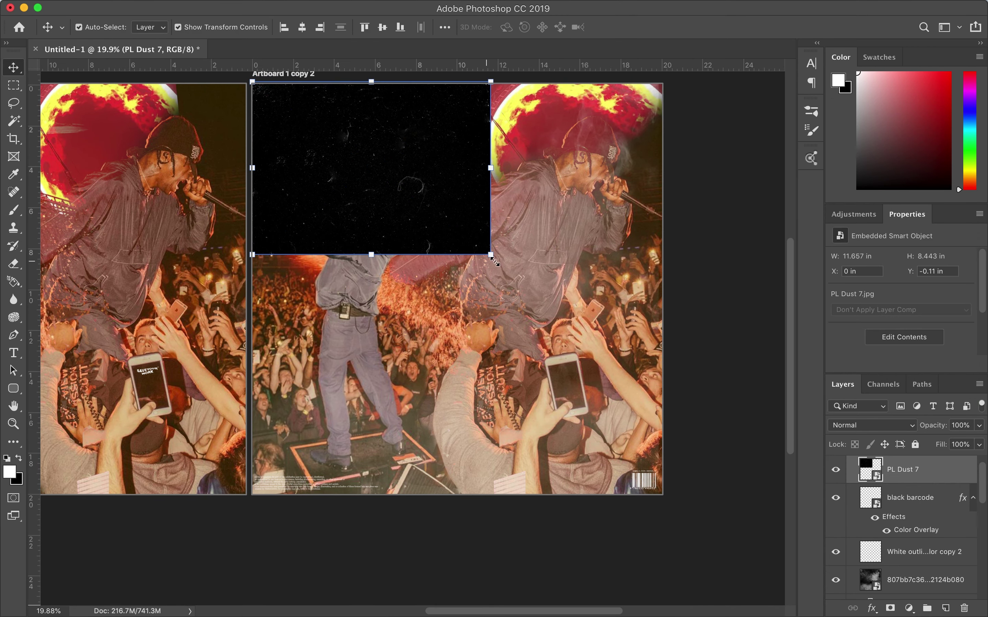
Stretch the dust texture over the full artboard and blend it with Color Dodge
left_click_drag(491, 254, 668, 380)
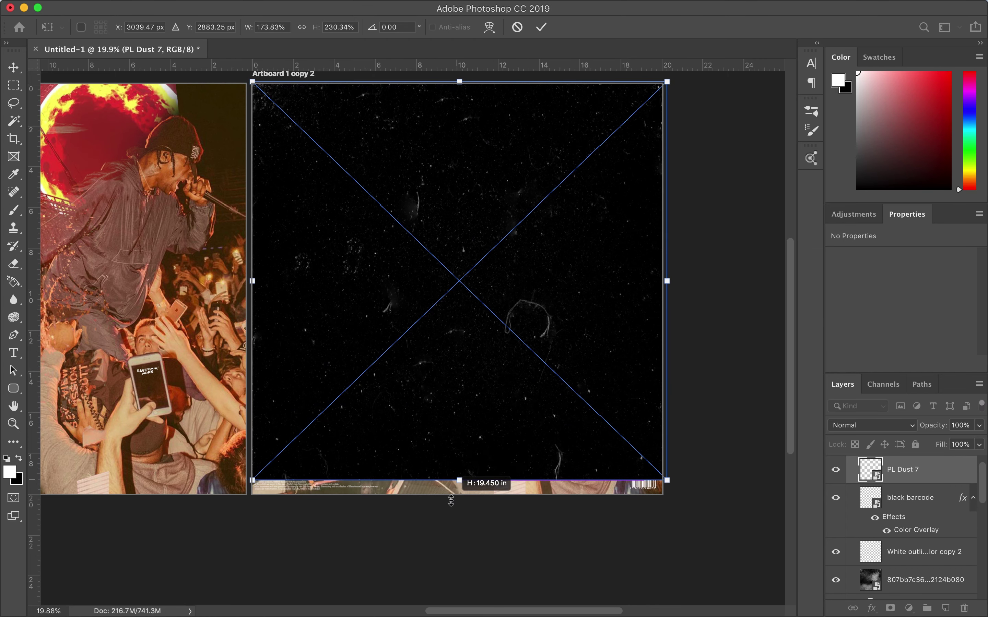
left_click_drag(460, 379, 459, 494)
key("Return")
left_click(871, 425)
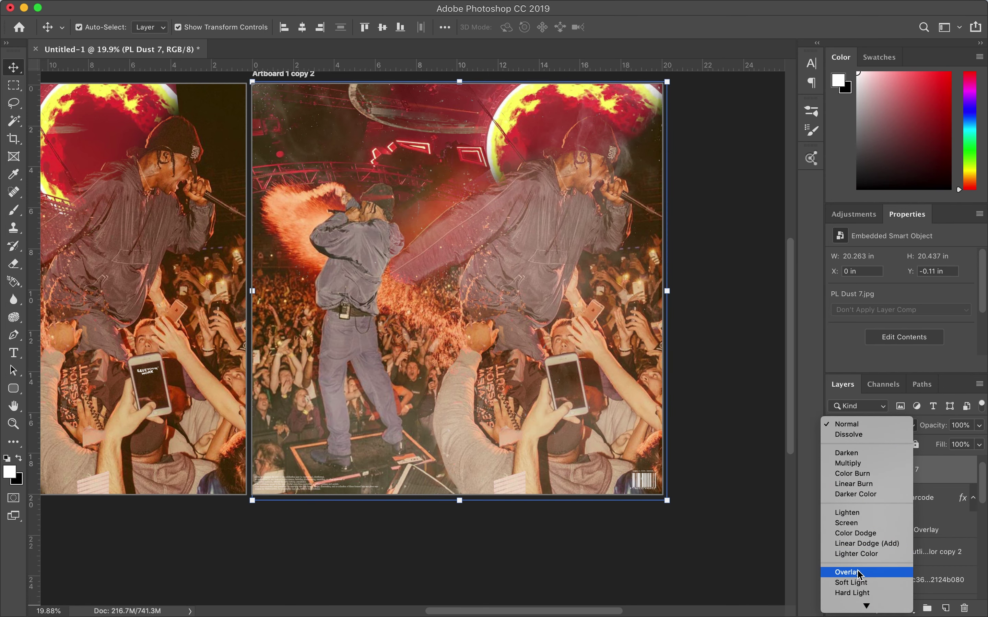
left_click(855, 532)
Hide the dust layer and create the Artboard 1 copy 3 duplicate
key("super+minus")
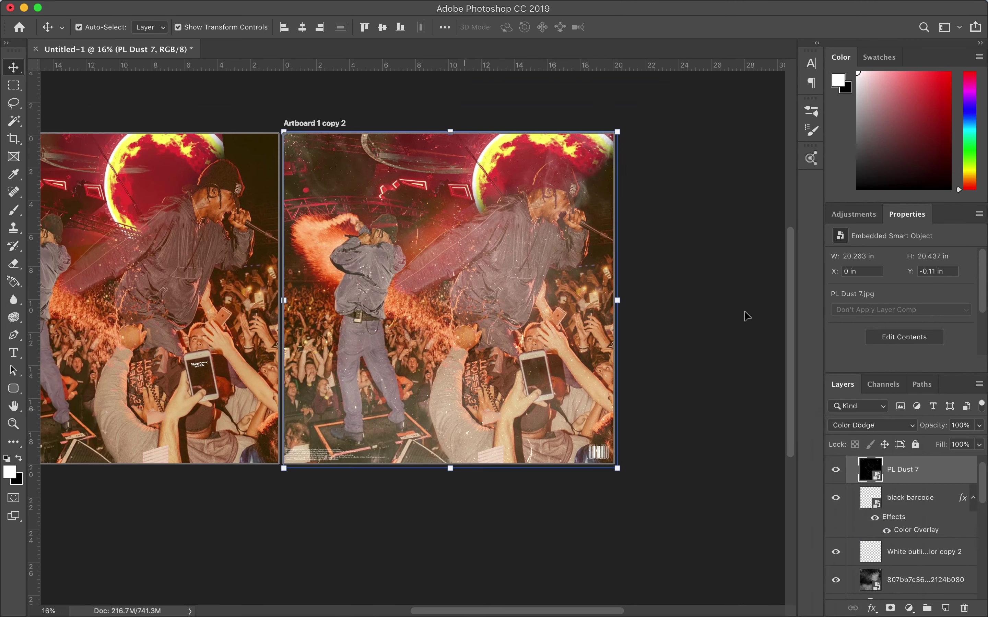
left_click(836, 470)
key("super+j")
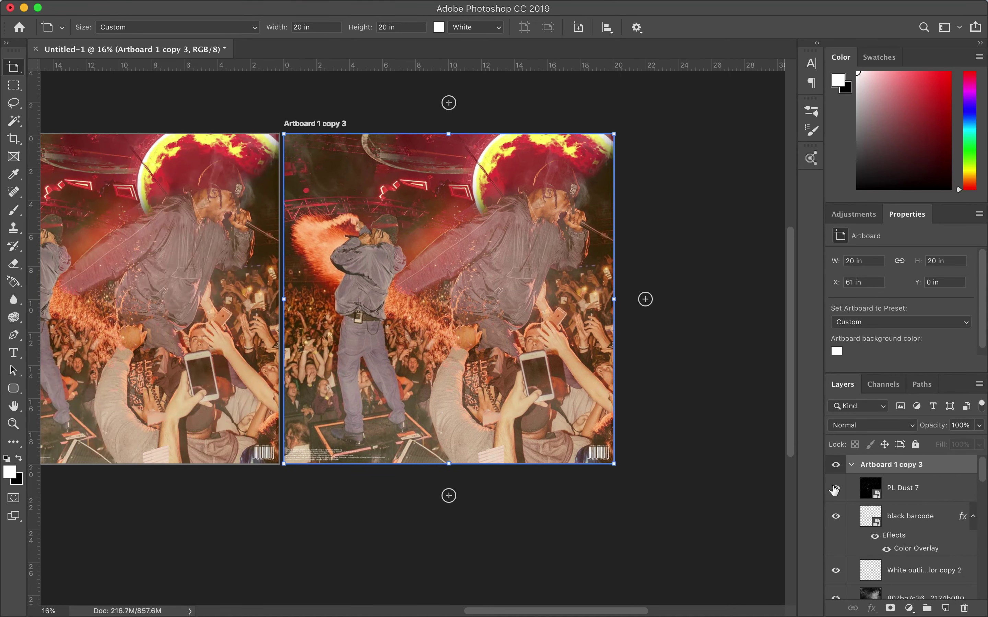
Show the dust texture again and select the PL Dust 7 layer
left_click(836, 488)
scroll(512, 407, "up", 3)
key("v")
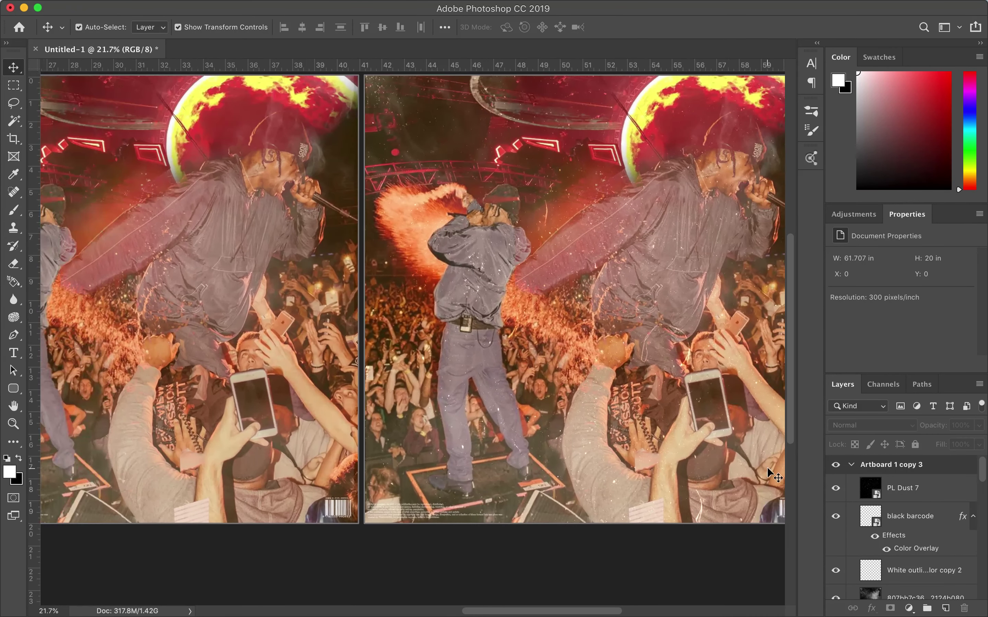
left_click(912, 494)
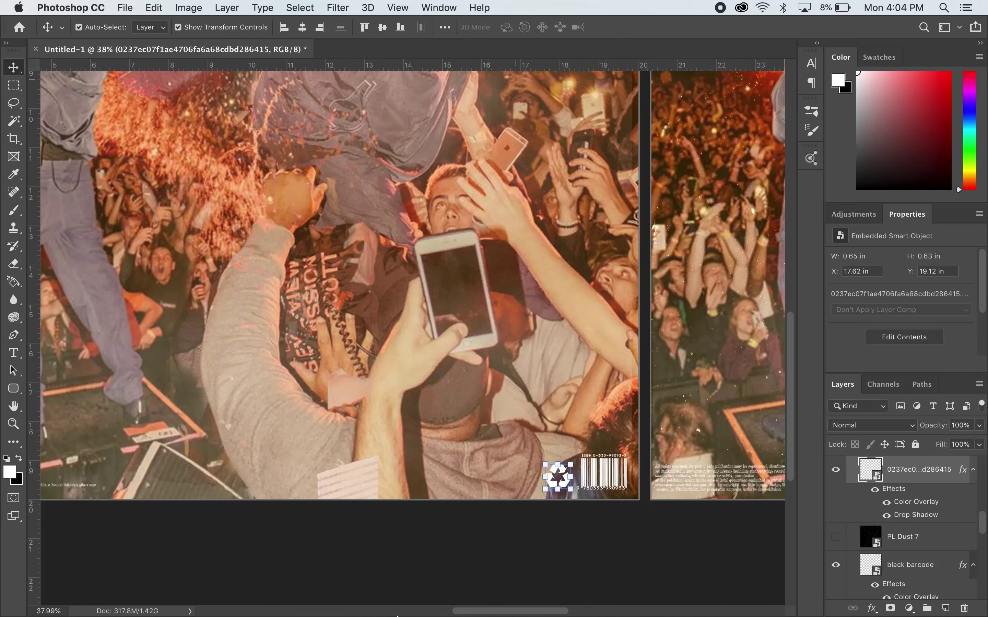
scroll(350, 374, "down", 5)
scroll(351, 373, "up", 3)
Position the recycling symbol slightly raised beside the barcode
left_click(543, 433)
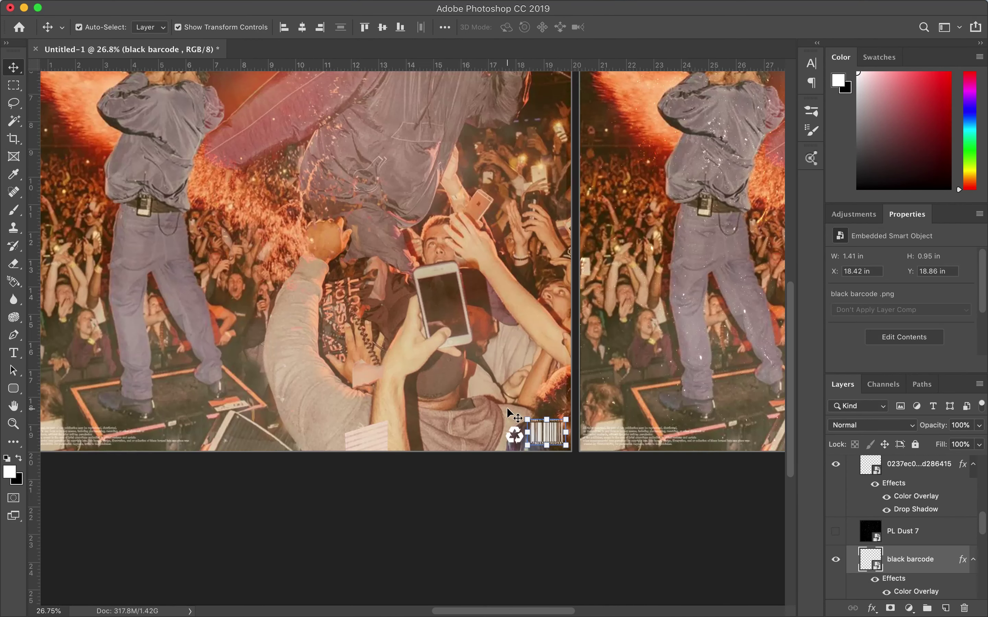
mouse_move(525, 430)
left_mouse_down()
mouse_move(534, 432)
mouse_move(513, 440)
mouse_move(524, 440)
left_mouse_up()
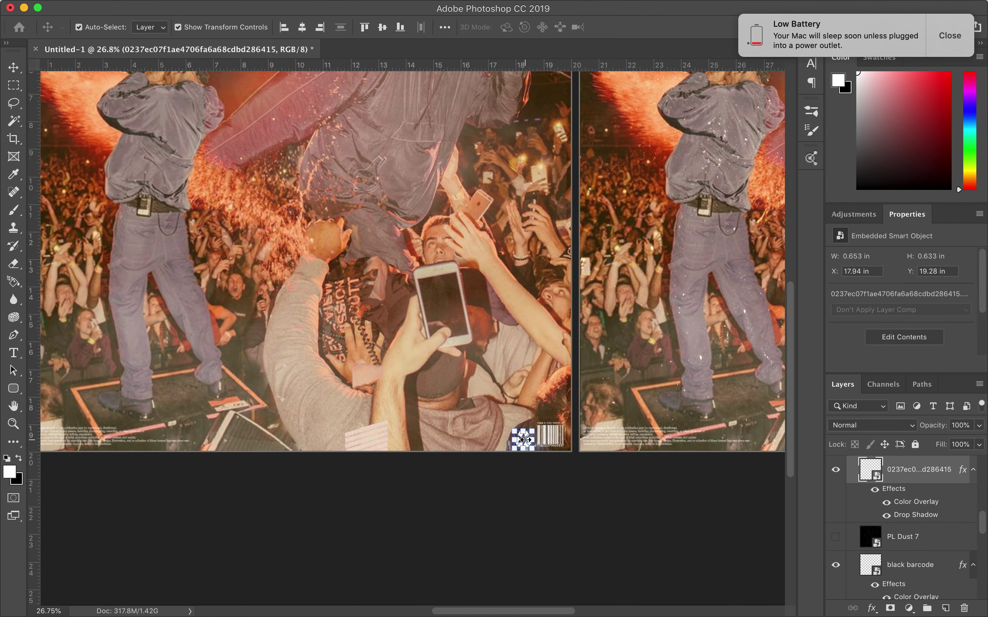
scroll(525, 440, "up", 3)
key("super+t")
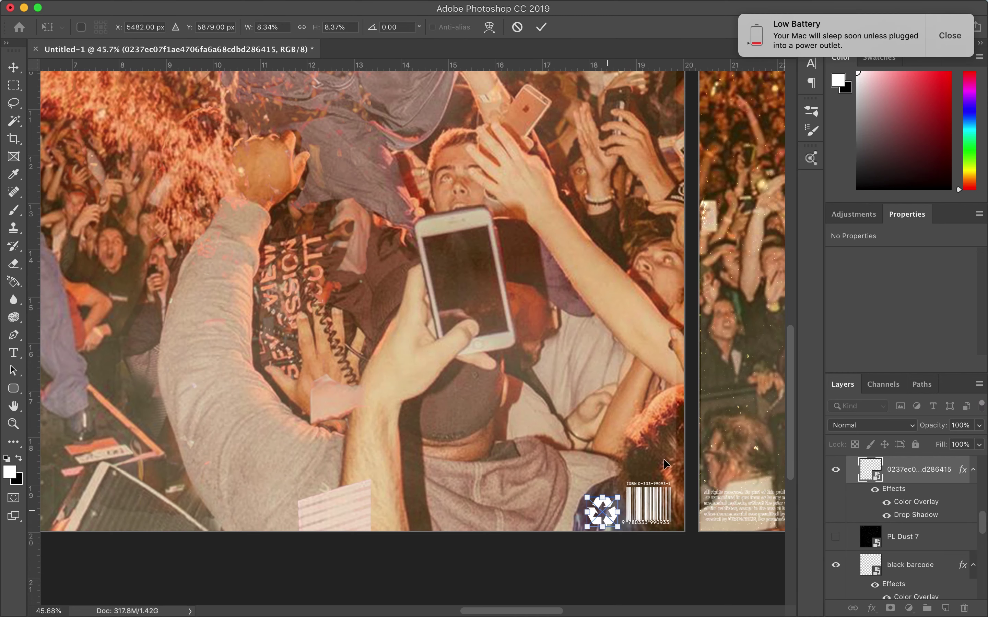
left_click_drag(607, 511, 612, 502)
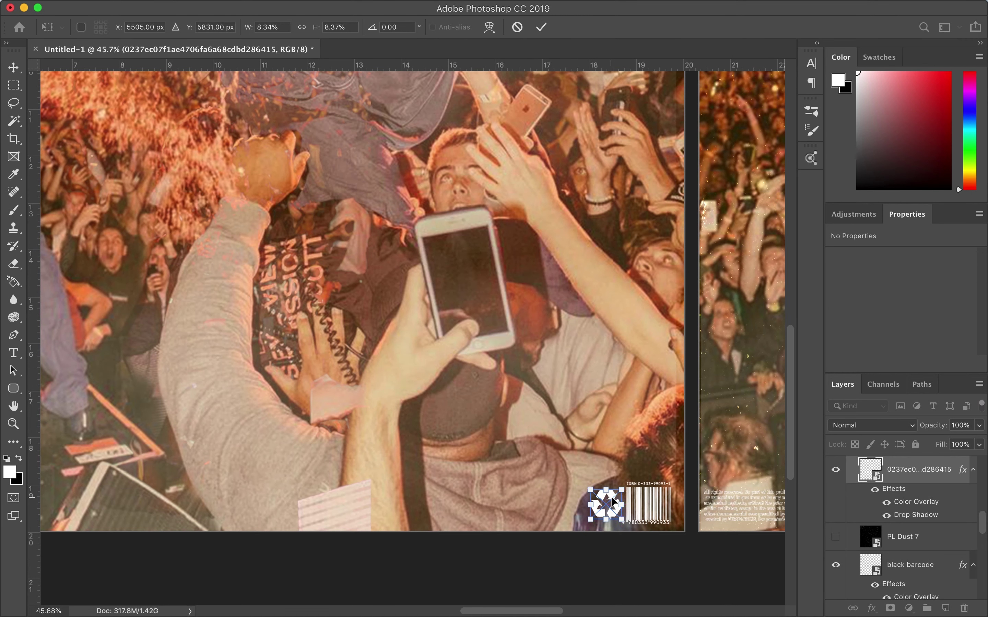
key("Return")
Widen the photo layer to about 19.98 in so it spans the artboard
left_click(673, 189)
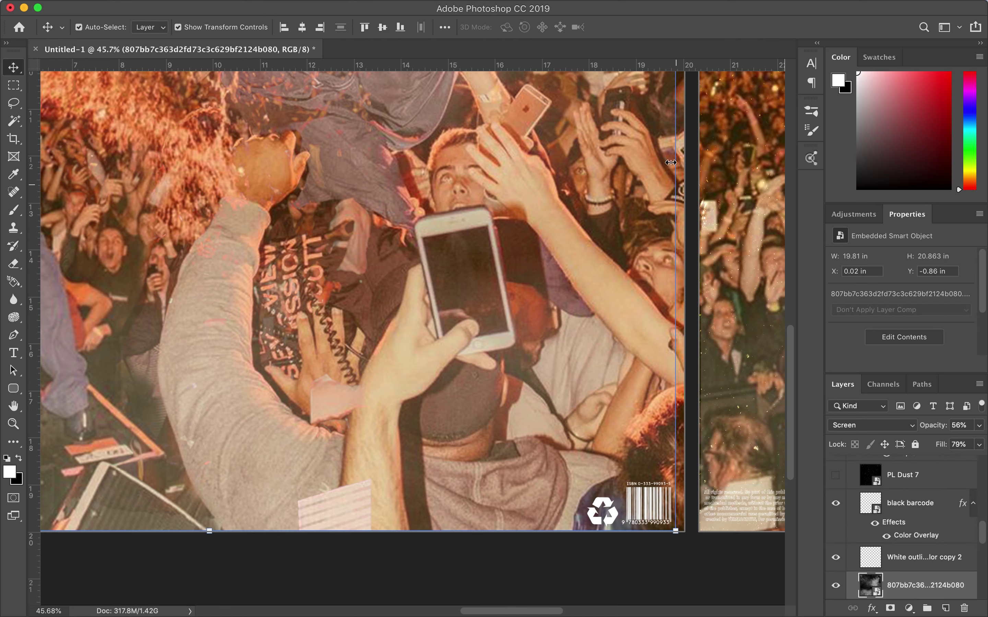
scroll(670, 162, "down", 3)
left_click_drag(607, 223, 607, 223)
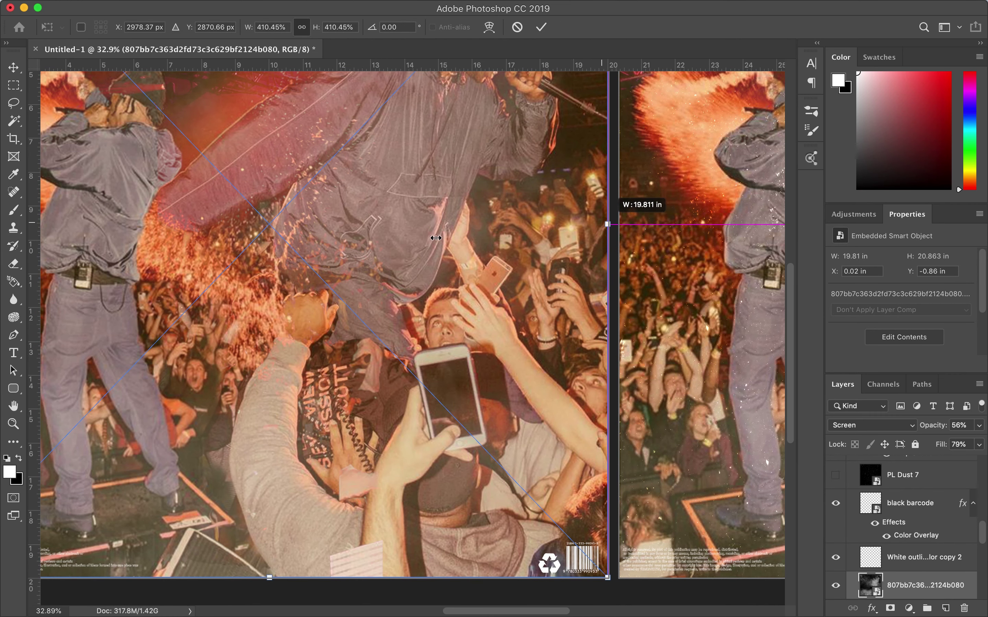
key("Return")
scroll(323, 101, "down", 1)
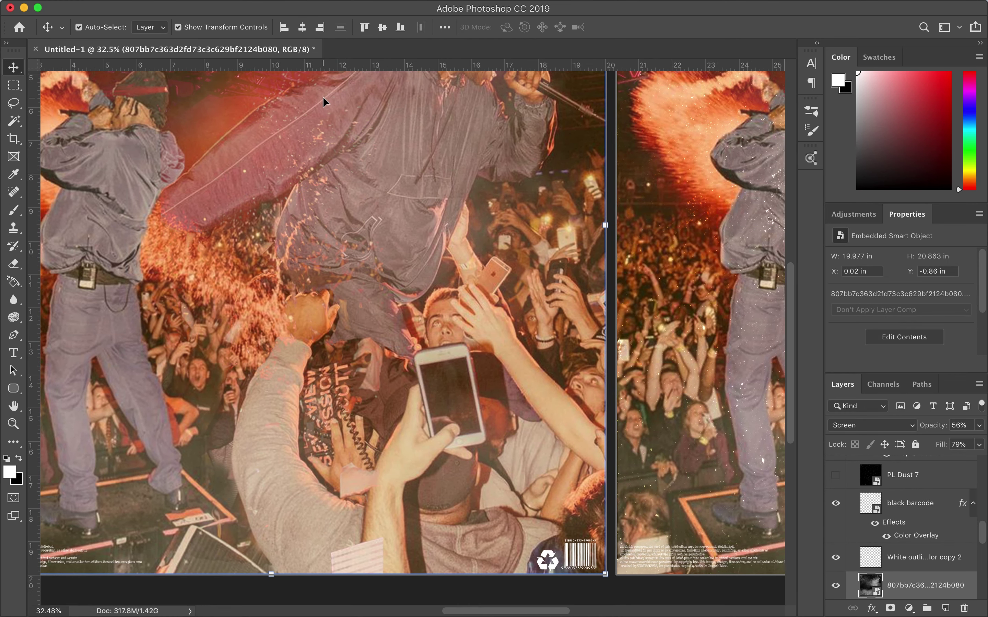
scroll(322, 101, "down", 2)
scroll(240, 270, "down", 1)
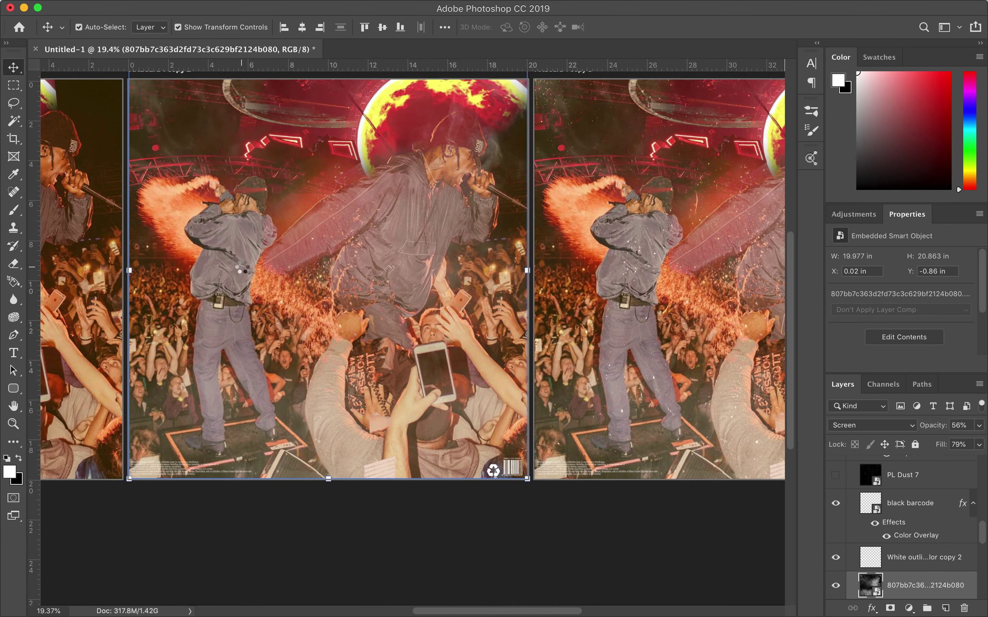
Pick a near-white text colour and select Artboard 1 copy 3 with the Artboard tool
key("t")
left_click(559, 27)
left_click(561, 193)
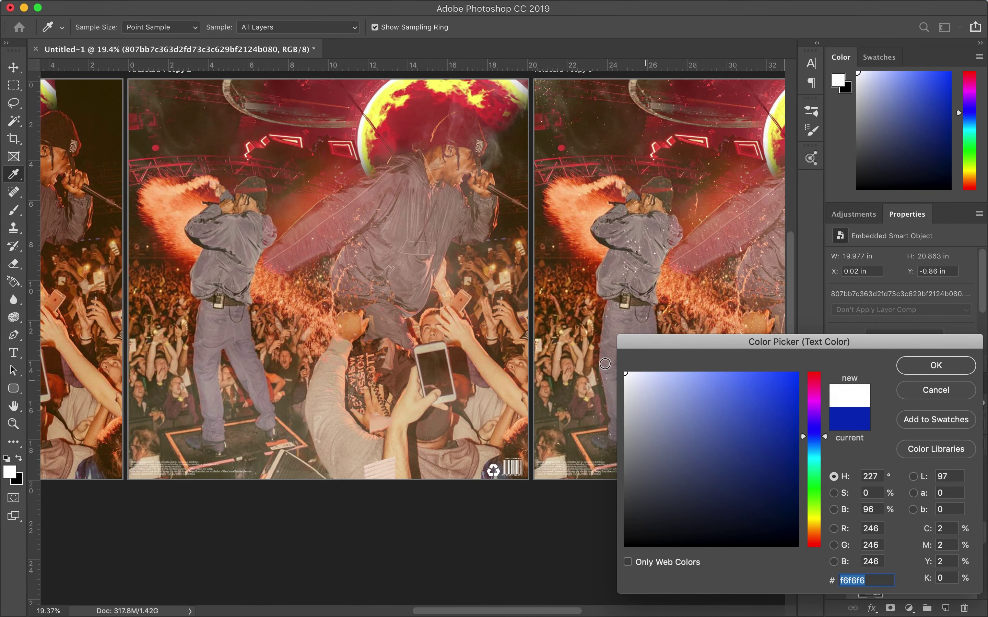
key("Escape")
key("v")
scroll(235, 216, "down", 2)
key("shift+v")
left_click(526, 152)
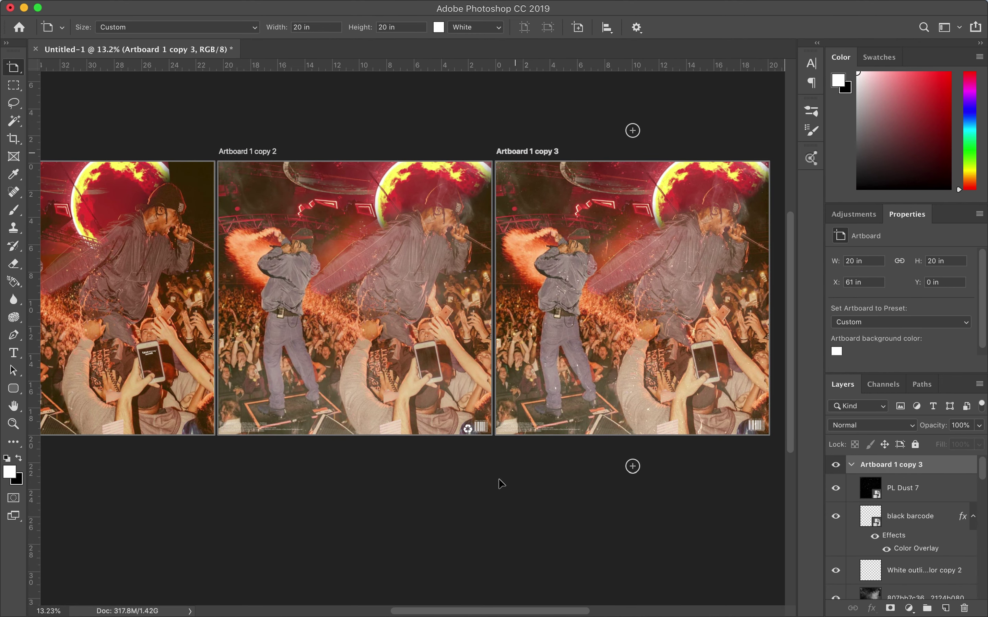
Duplicate Artboard 1 copy 3 and rasterize the hologram sticker layer
mouse_move(524, 153)
left_mouse_down()
mouse_move(506, 482)
mouse_move(547, 428)
left_mouse_up()
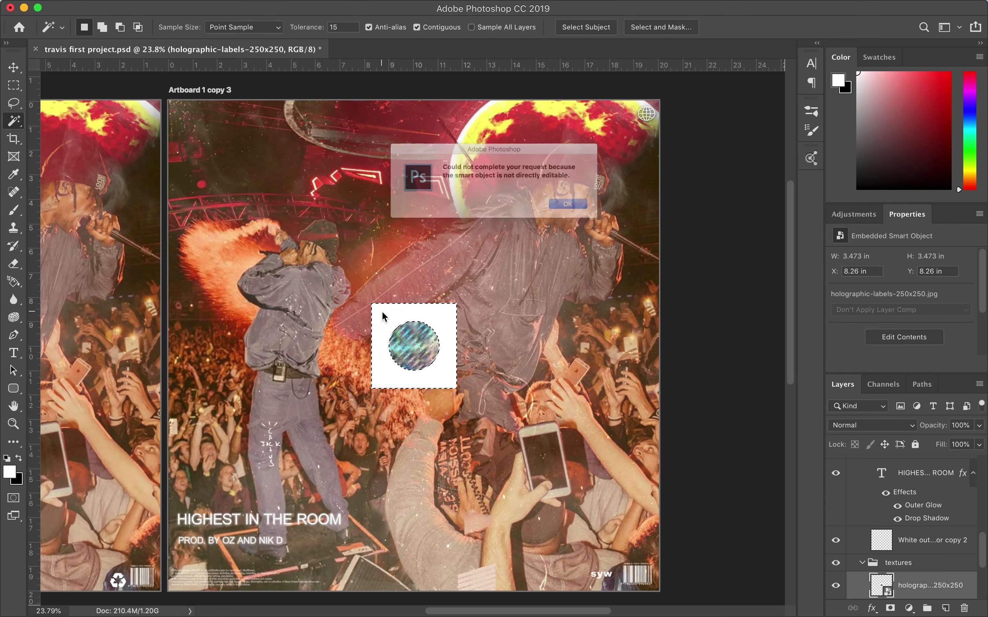
right_click(900, 587)
left_click(773, 256)
Shrink the hologram sticker to about 52%, move it top-left, and add a drop shadow
key("ctrl+t")
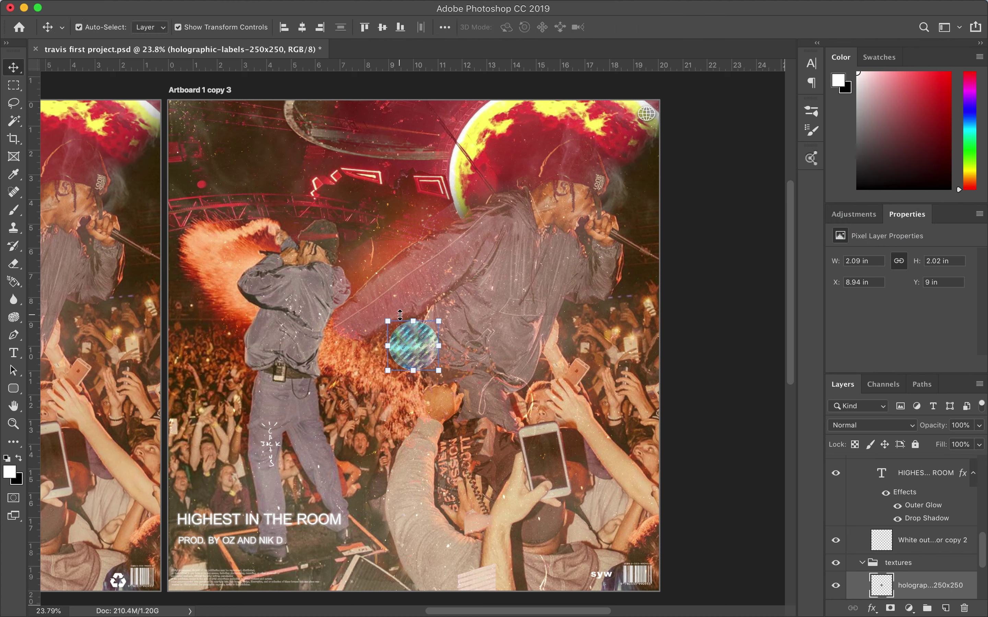
left_click_drag(440, 322, 411, 345)
mouse_move(386, 390)
left_mouse_down()
mouse_move(258, 484)
mouse_move(190, 119)
left_mouse_up()
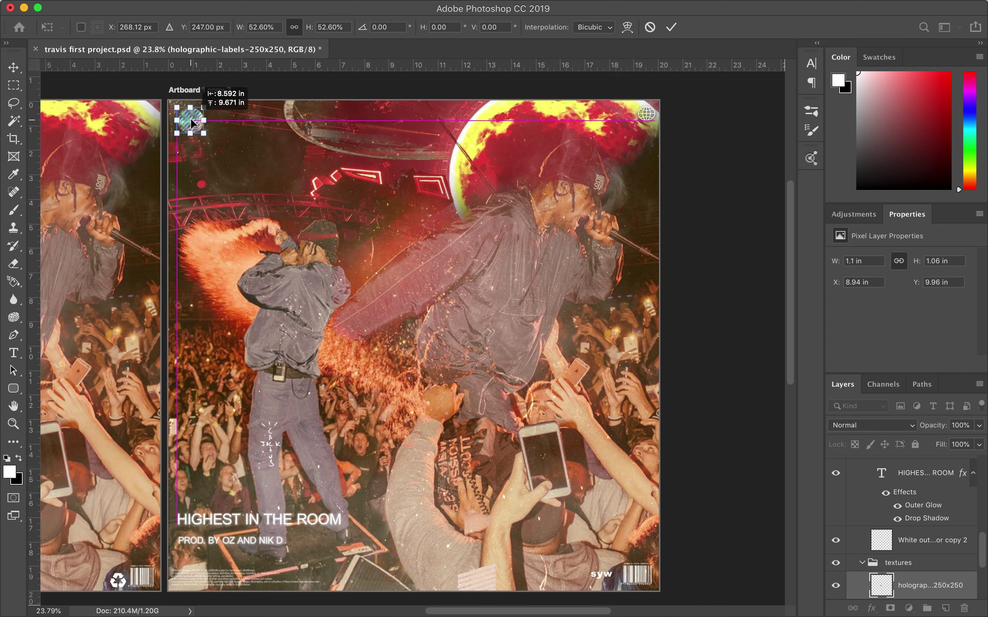
key("Return")
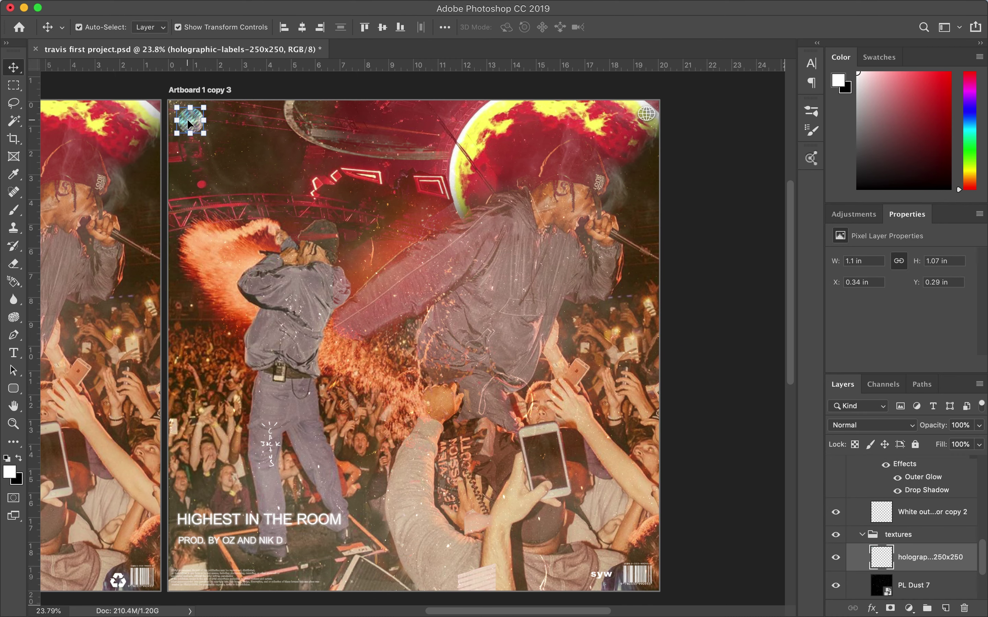
double_click(966, 555)
left_click(403, 474)
key("Return")
Select the title and dust layers, then open the SYW logo's layer style settings
left_click(926, 583)
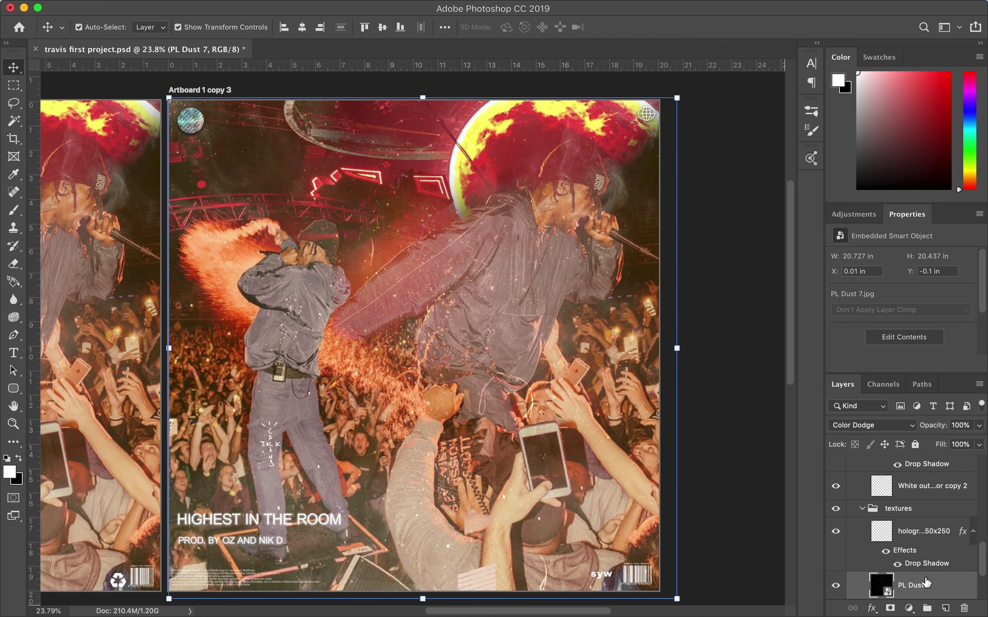
left_click(298, 522)
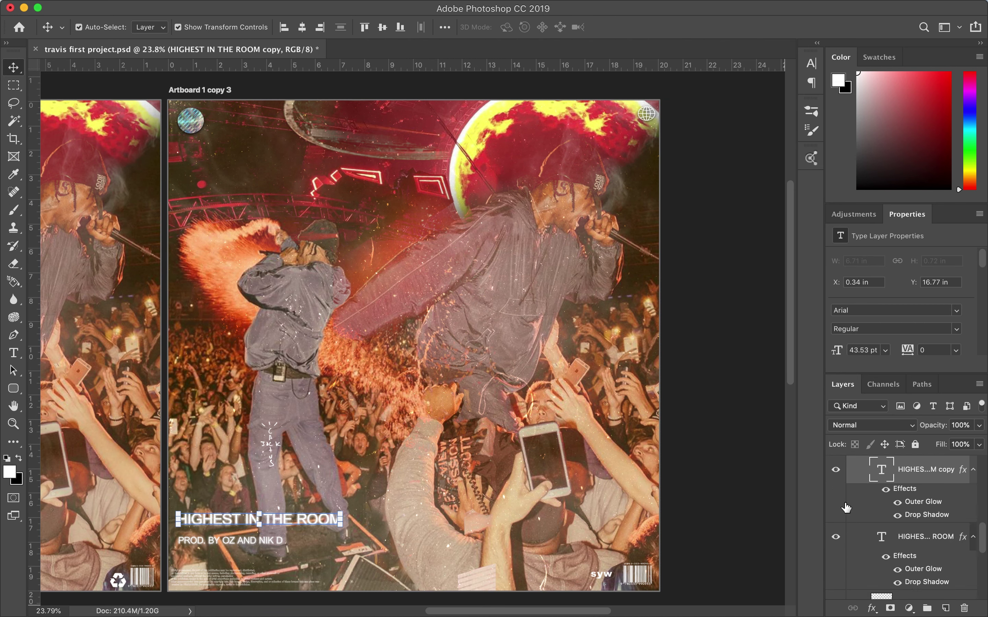
left_click(262, 531)
left_click(229, 541)
left_click(467, 527)
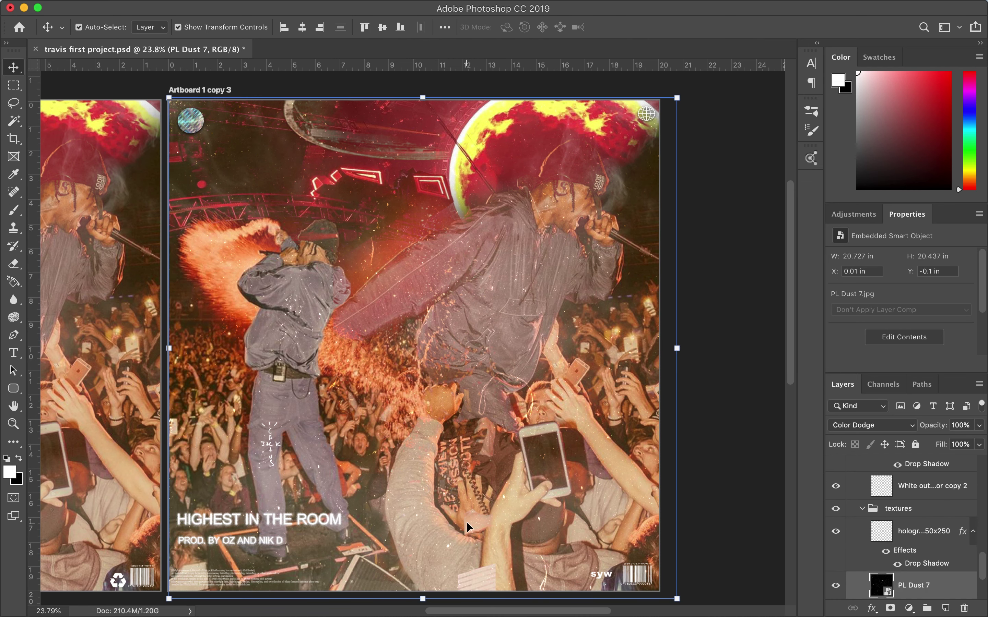
left_click(599, 577)
double_click(955, 469)
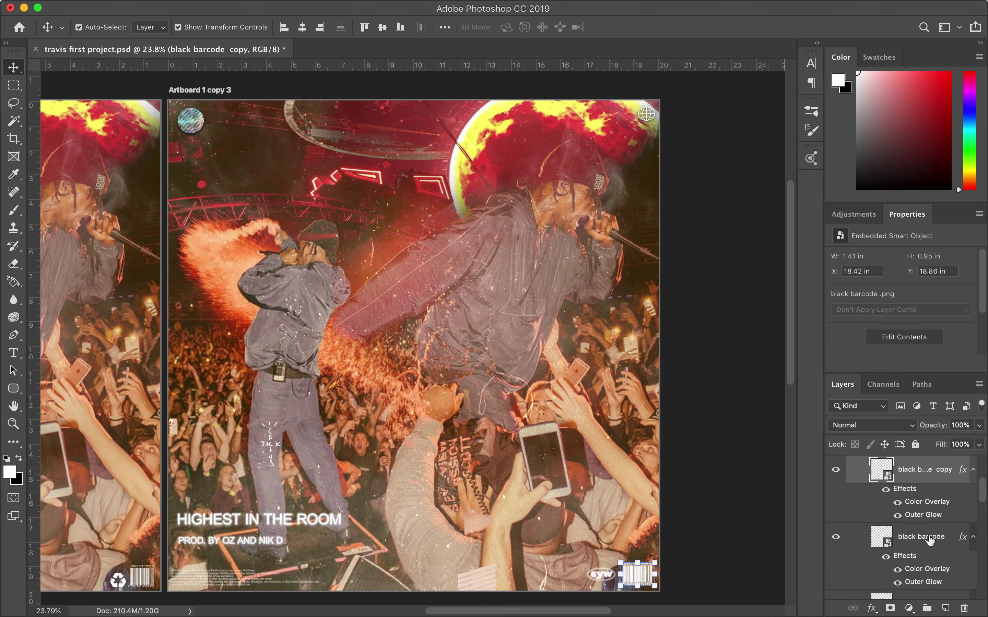
Add an Outer Glow to the fine print, the world icon and Layer 2
left_click(245, 577)
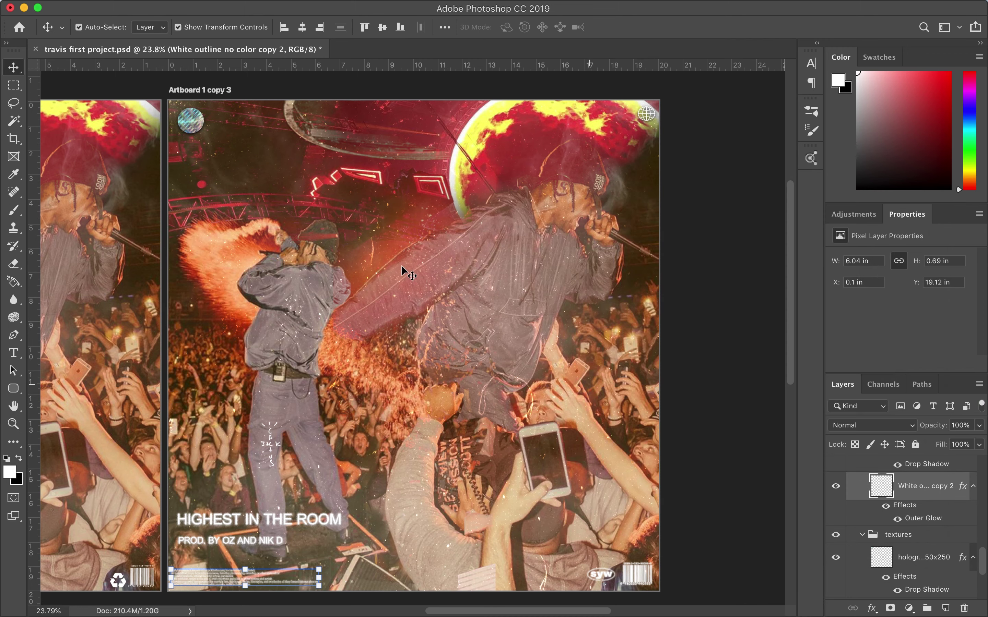
left_click(672, 204)
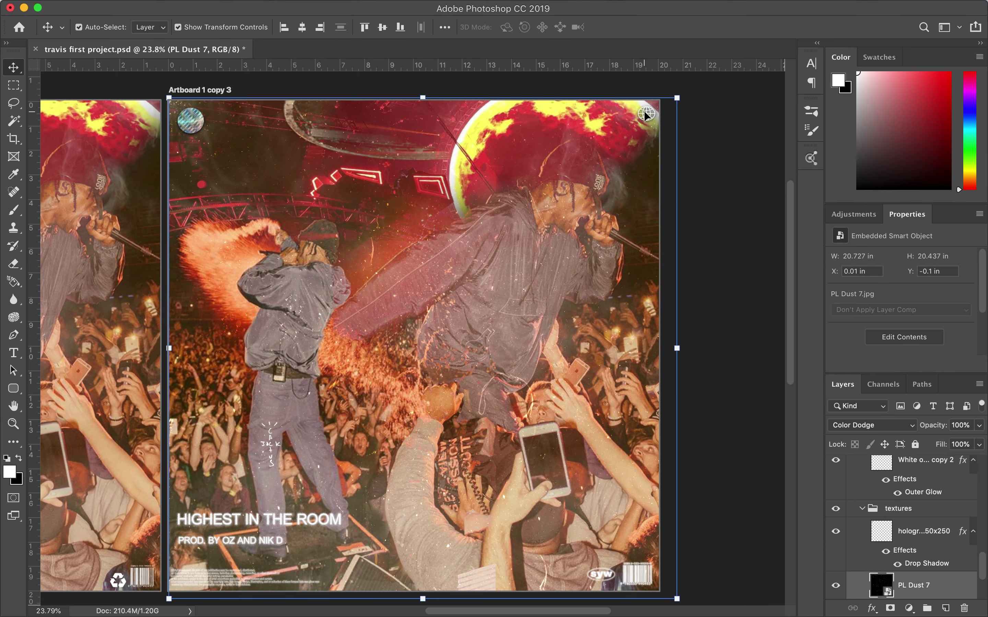
left_click(644, 111)
double_click(946, 473)
left_click(397, 435)
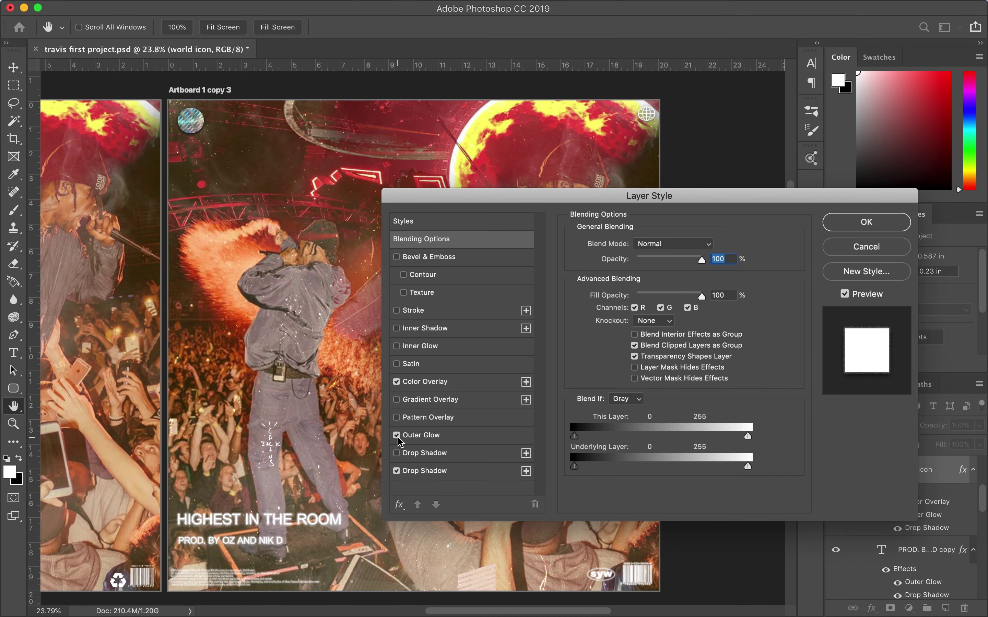
key("Return")
double_click(938, 469)
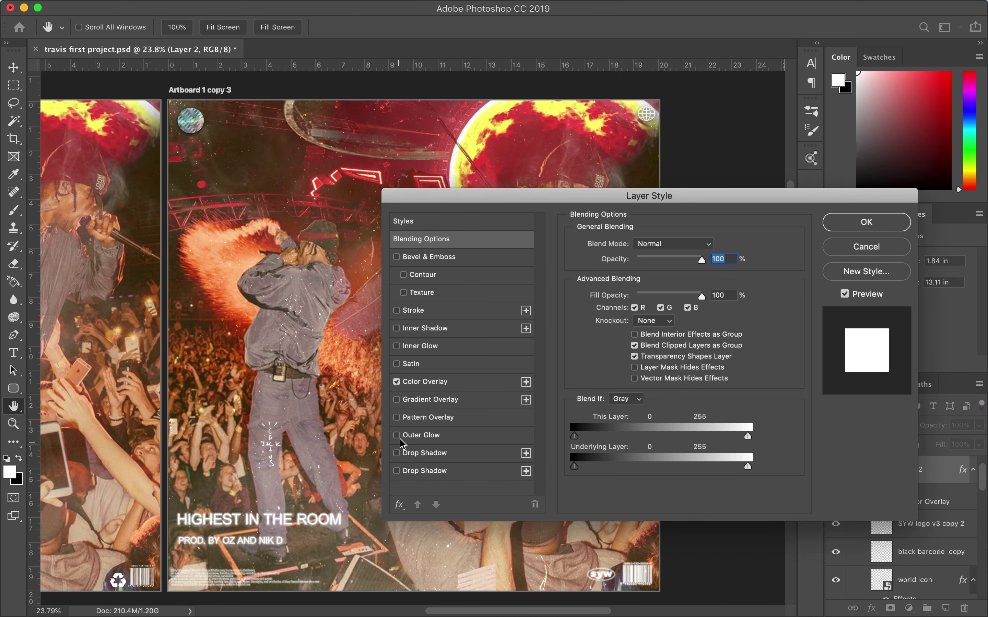
left_click(396, 435)
key("Return")
Move the small Layer 2 logo to the lower right beside the SYW badge
left_click(253, 448)
left_click(268, 425)
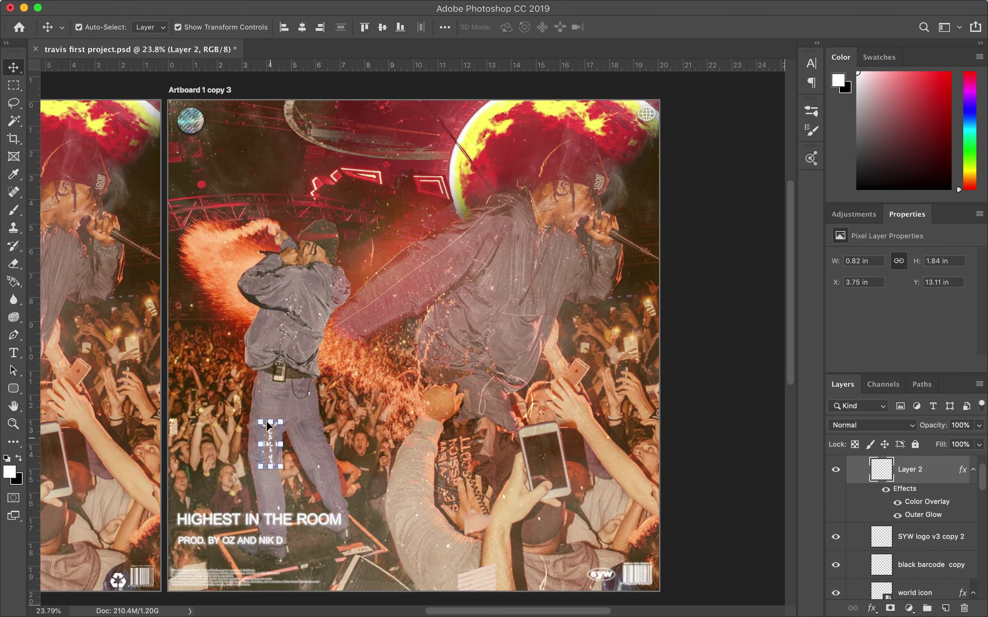
key("ctrl+t")
scroll(267, 426, "up", 3)
mouse_move(231, 384)
left_mouse_down()
mouse_move(520, 502)
mouse_move(631, 523)
mouse_move(600, 534)
left_mouse_up()
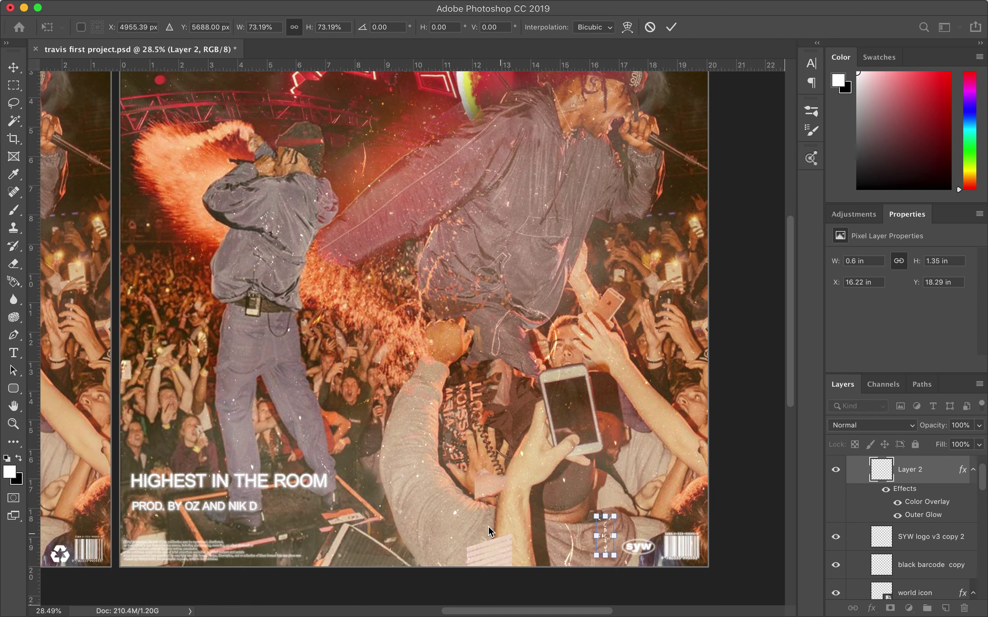
key("Return")
scroll(490, 531, "down", 2)
left_click_drag(528, 495, 530, 496)
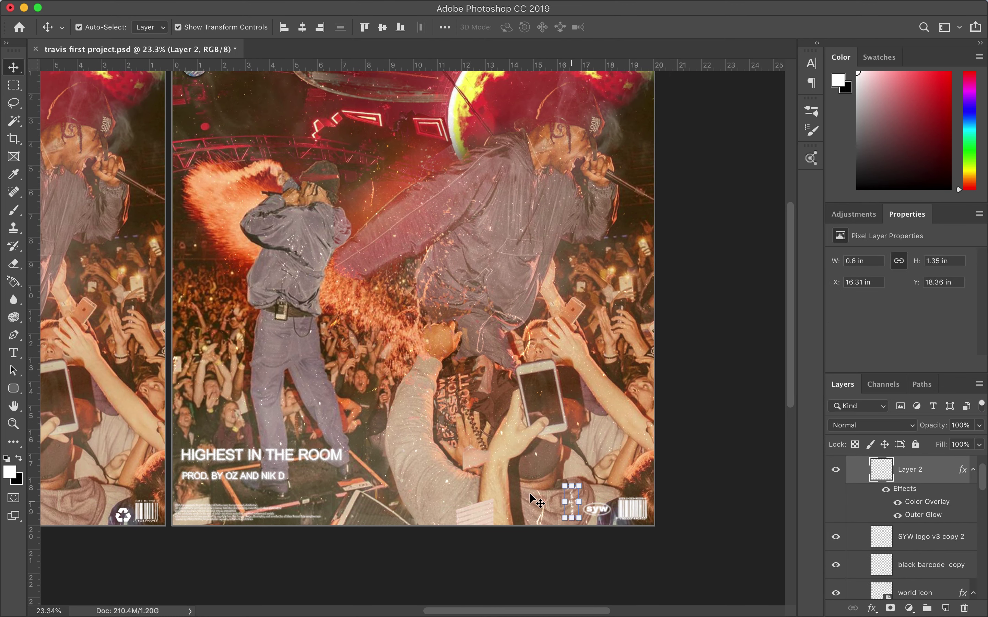
left_click(530, 498)
scroll(485, 474, "up", 2)
scroll(485, 474, "left", 3)
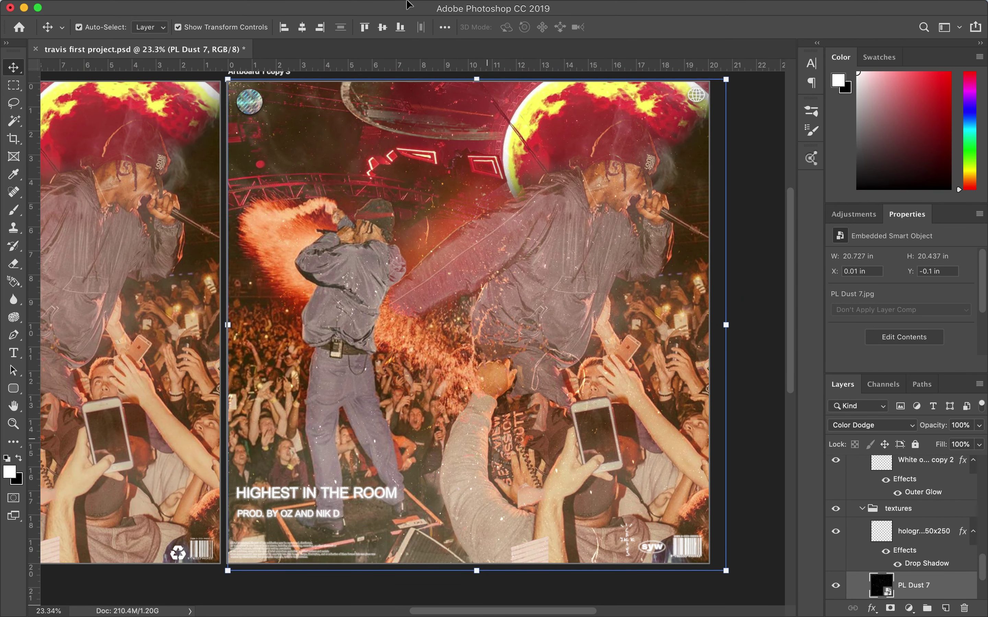
Paste the copyright text as a new layer and place it at the cover's bottom centre
key("super+v")
key("super+t")
mouse_move(510, 326)
left_mouse_down()
mouse_move(489, 549)
mouse_move(462, 559)
left_mouse_up()
key("Return")
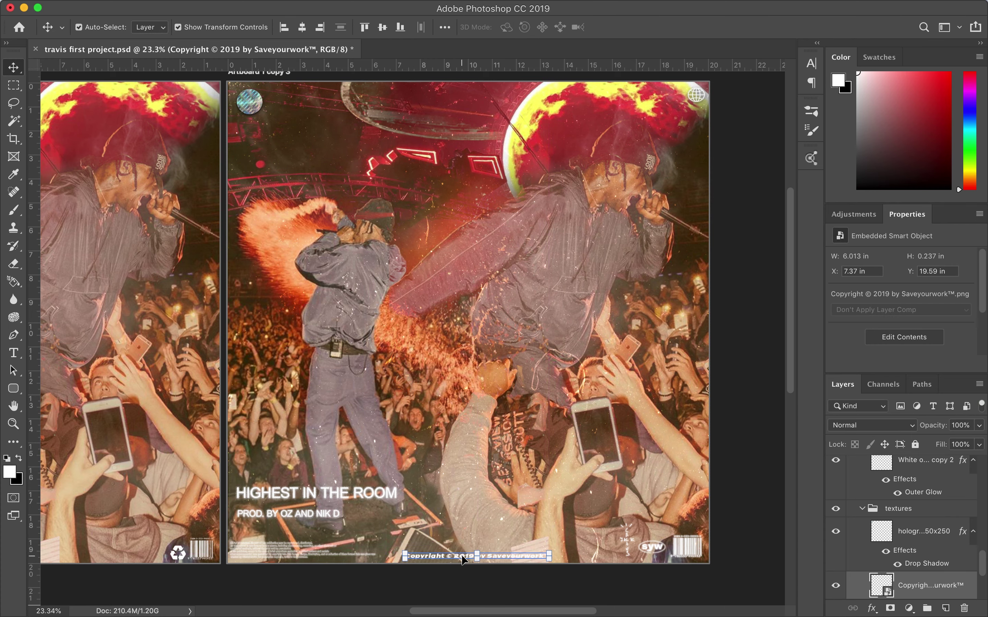
left_click(462, 560)
scroll(470, 466, "down", 1)
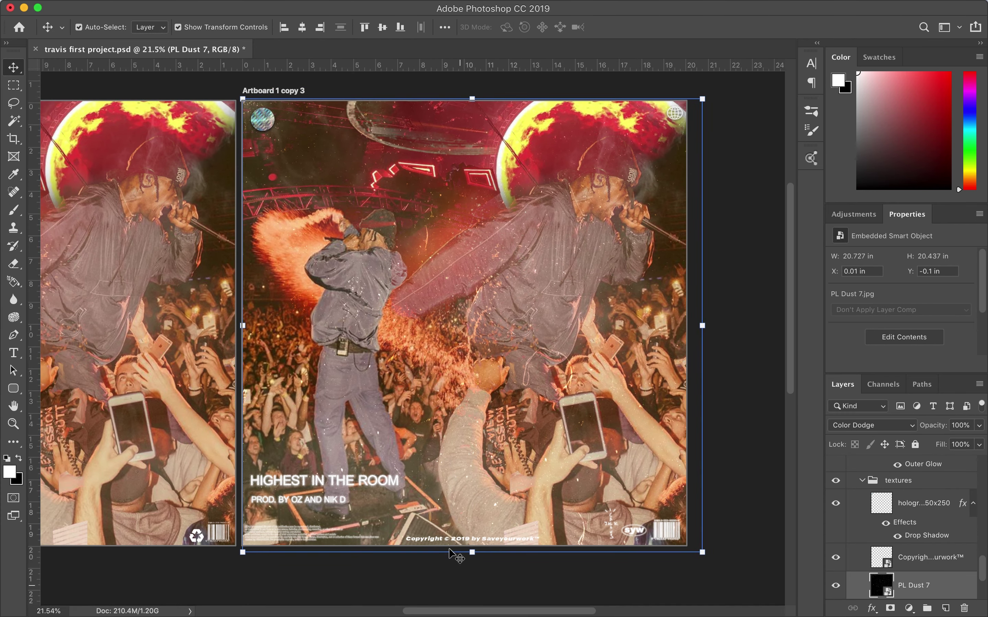
scroll(453, 556, "up", 2)
scroll(455, 448, "up", 2)
Give the copyright layer an Outer Glow
left_click(470, 460)
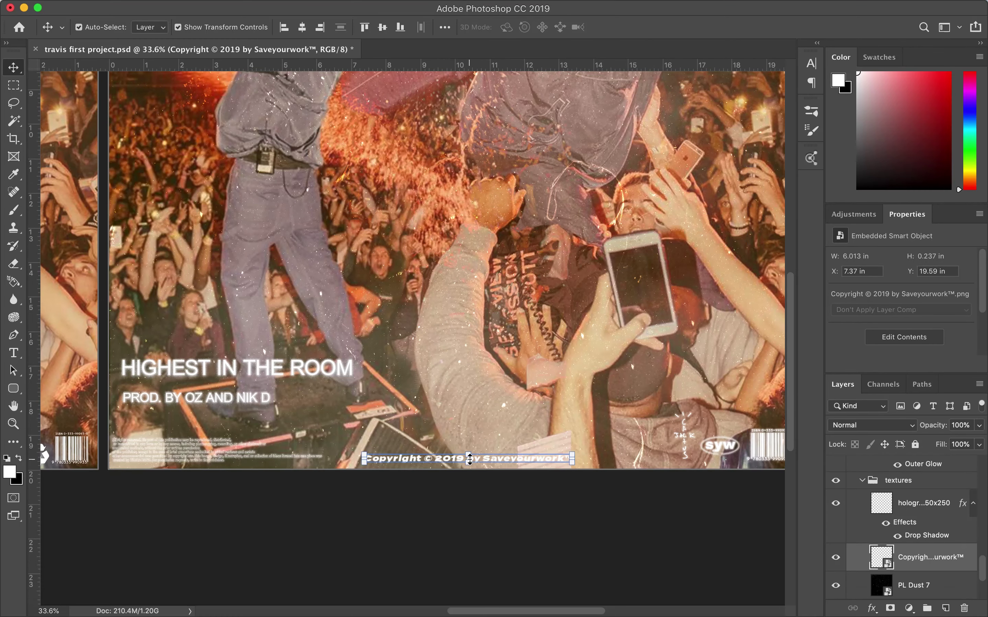
double_click(967, 552)
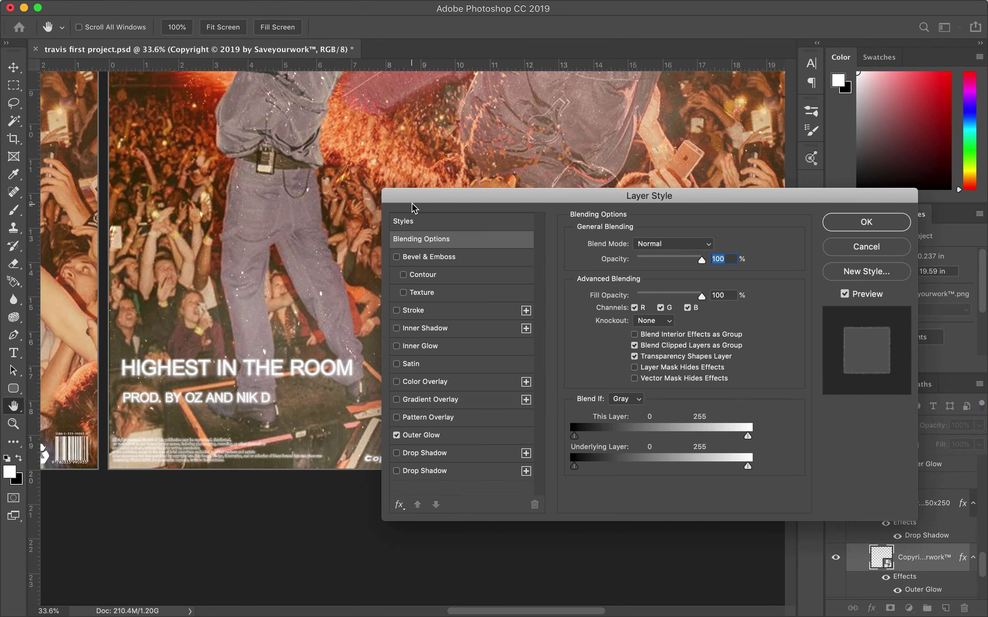
key("Return")
left_click(437, 192)
scroll(438, 191, "down", 2)
scroll(331, 216, "down", 2)
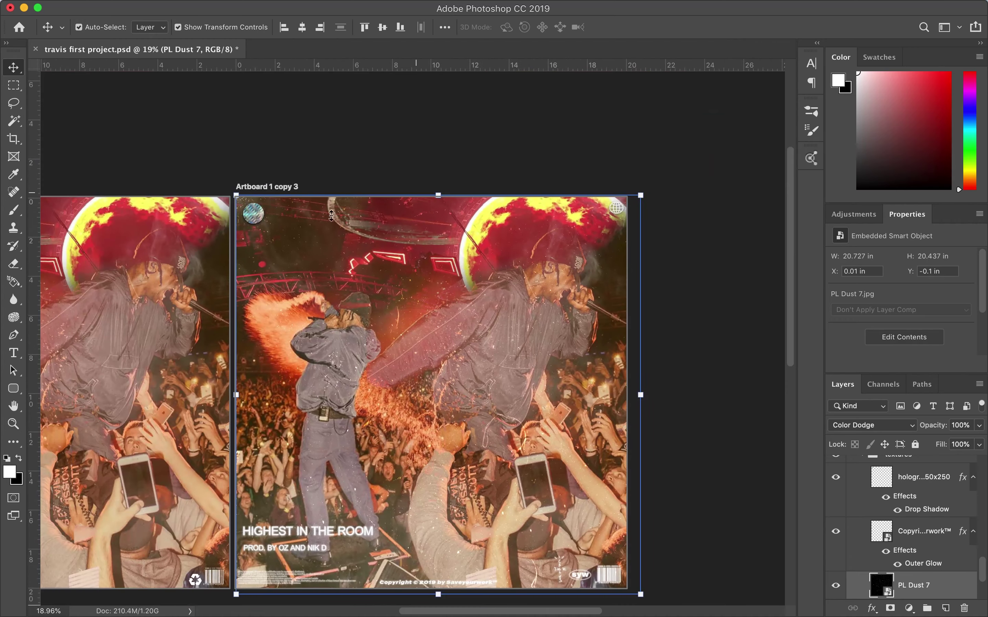
scroll(331, 216, "up", 1)
scroll(899, 539, "up", 3)
Draw a wide rounded-rectangle bar near the top centre of the cover
left_click(861, 500)
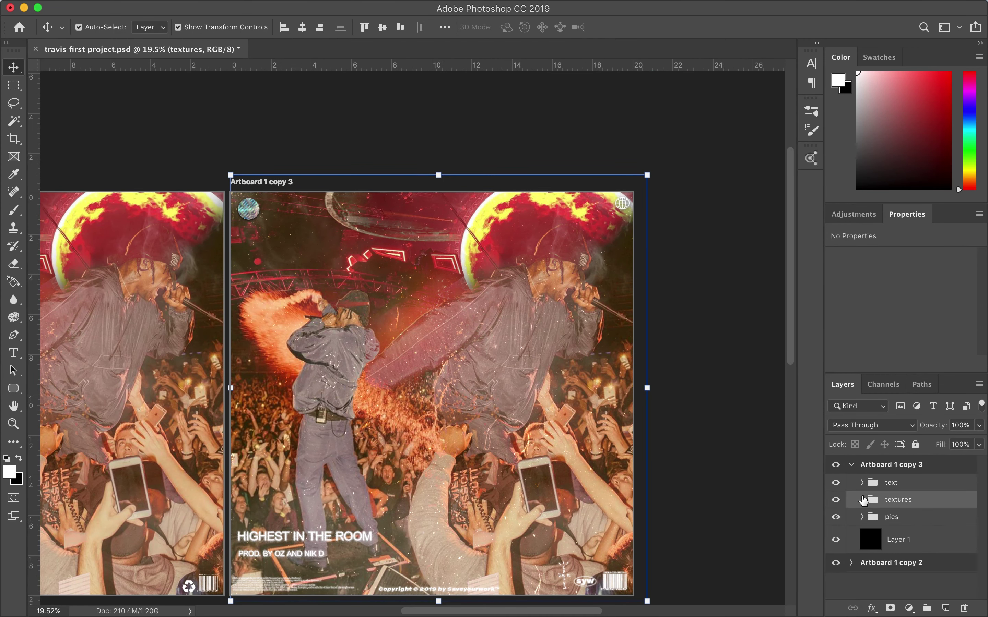
scroll(416, 222, "up", 2)
key("u")
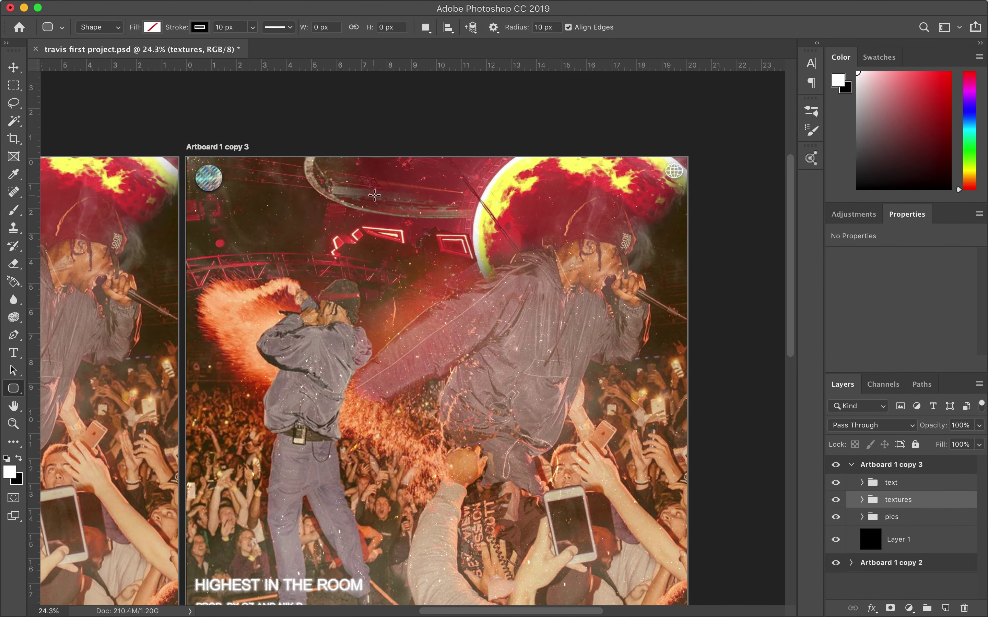
left_click(900, 482)
left_click(140, 37)
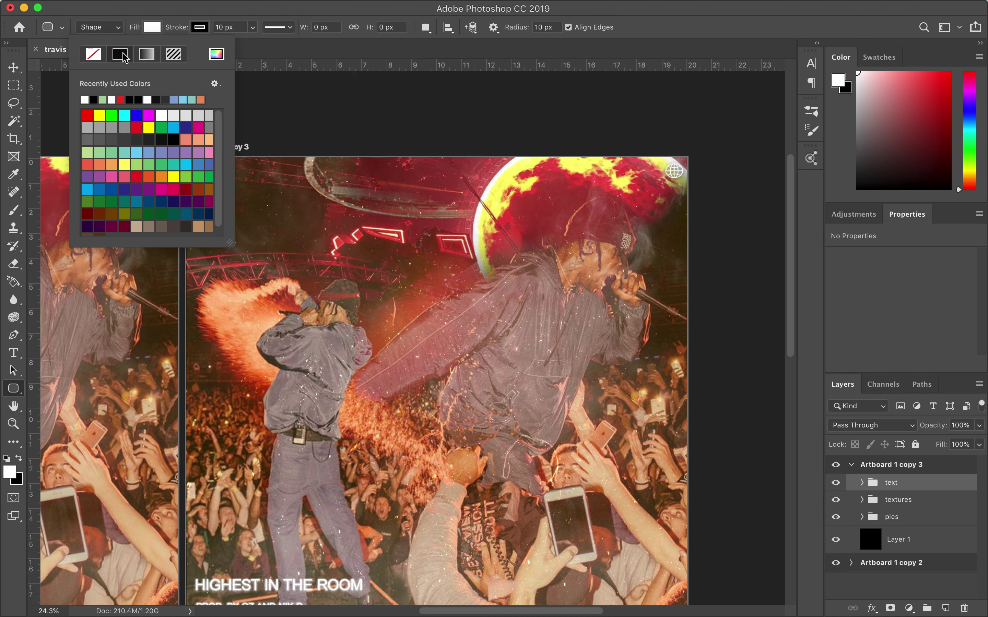
left_click(85, 102)
left_click_drag(384, 162, 454, 170)
Make the bar black with a 49.5 px corner radius and shift it into place
left_click(153, 27)
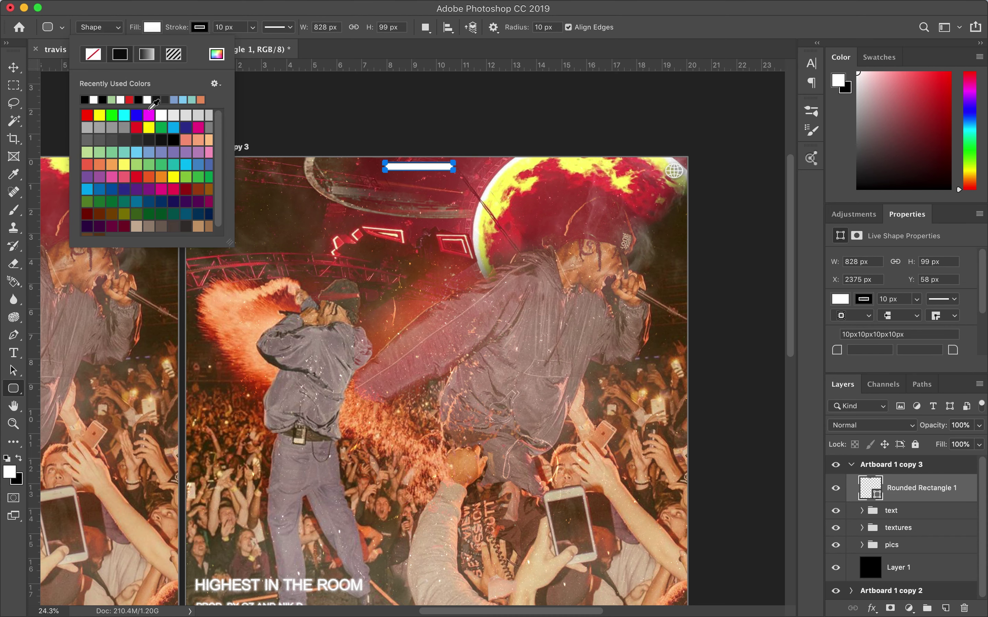
left_click(89, 96)
left_click(840, 345)
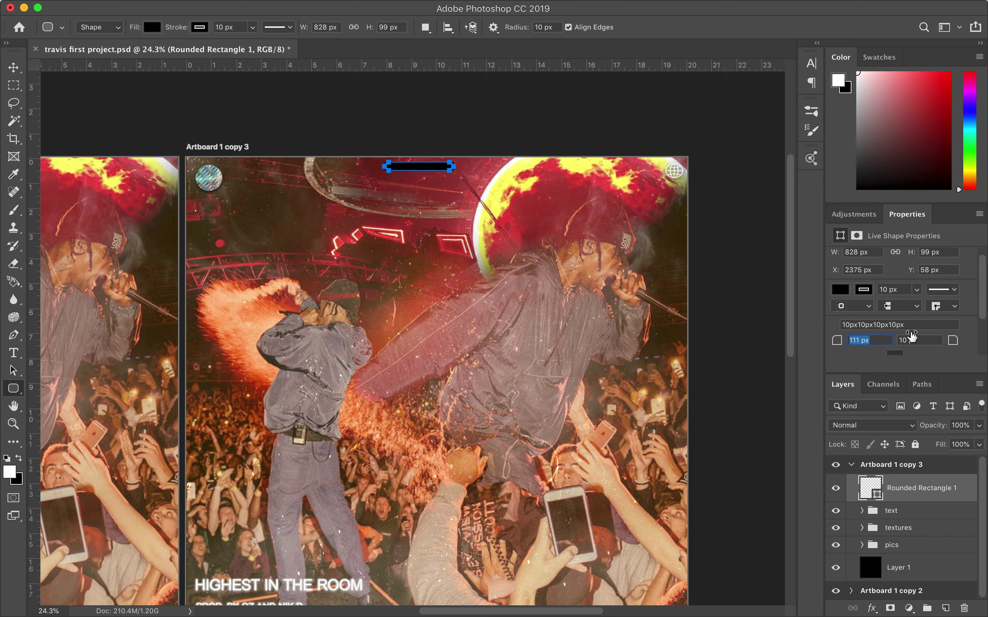
left_click_drag(840, 345, 912, 337)
left_click(14, 67)
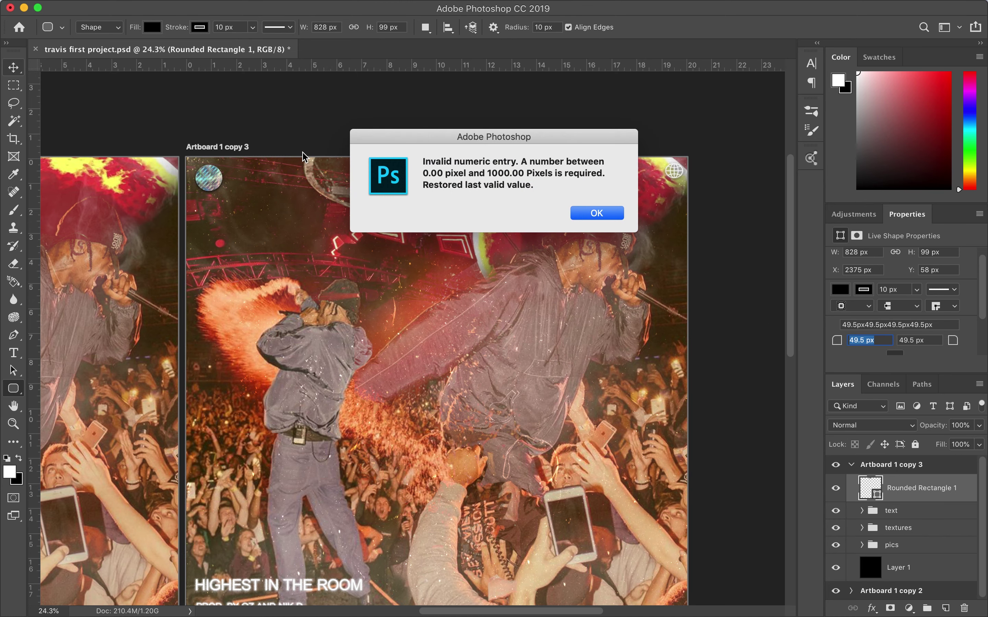
key("Return")
scroll(408, 285, "up", 3)
mouse_move(419, 134)
left_mouse_down()
mouse_move(469, 157)
mouse_move(443, 157)
left_mouse_up()
scroll(474, 165, "up", 3)
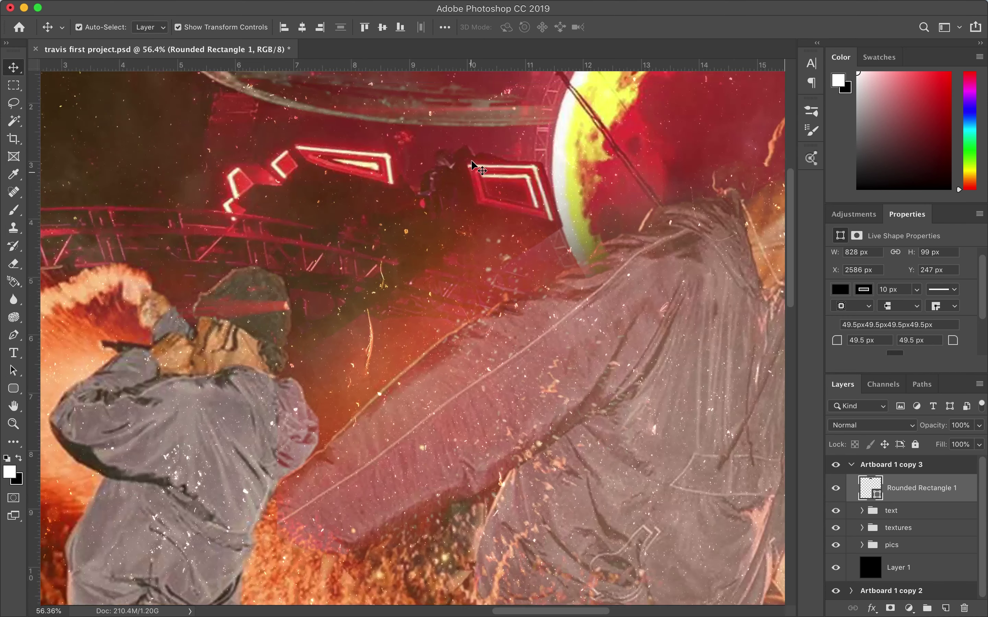
scroll(473, 165, "up", 3)
Draw an ellipse bump on top of the black bar
left_click(13, 388)
left_click(61, 413)
mouse_move(444, 137)
left_mouse_down()
mouse_move(488, 172)
mouse_move(487, 184)
mouse_move(472, 167)
left_mouse_up()
key("v")
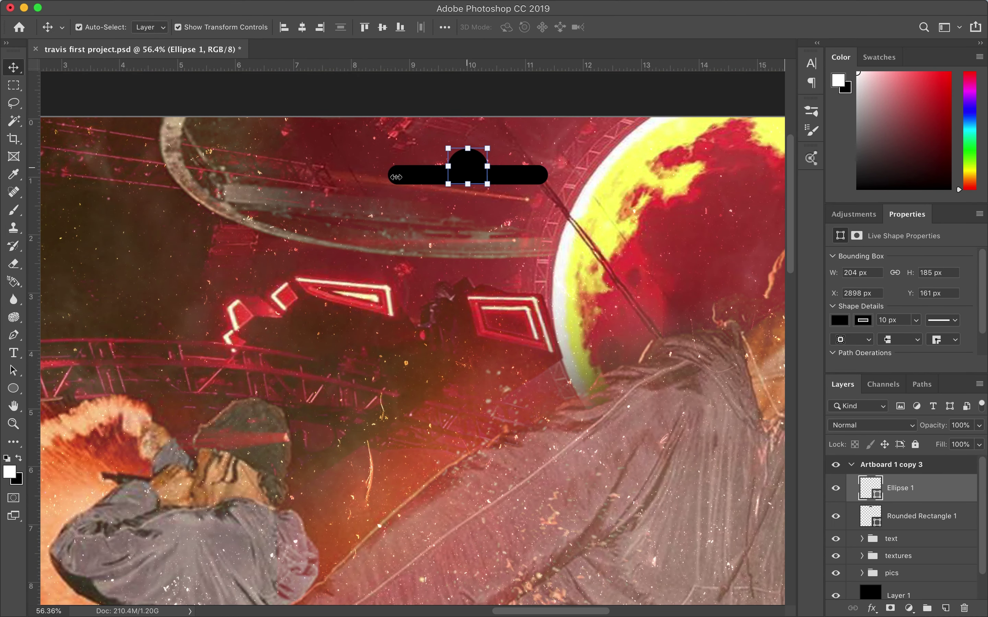
Group the ellipse and bar layers together as Group 2
left_click(417, 271)
left_click(472, 174)
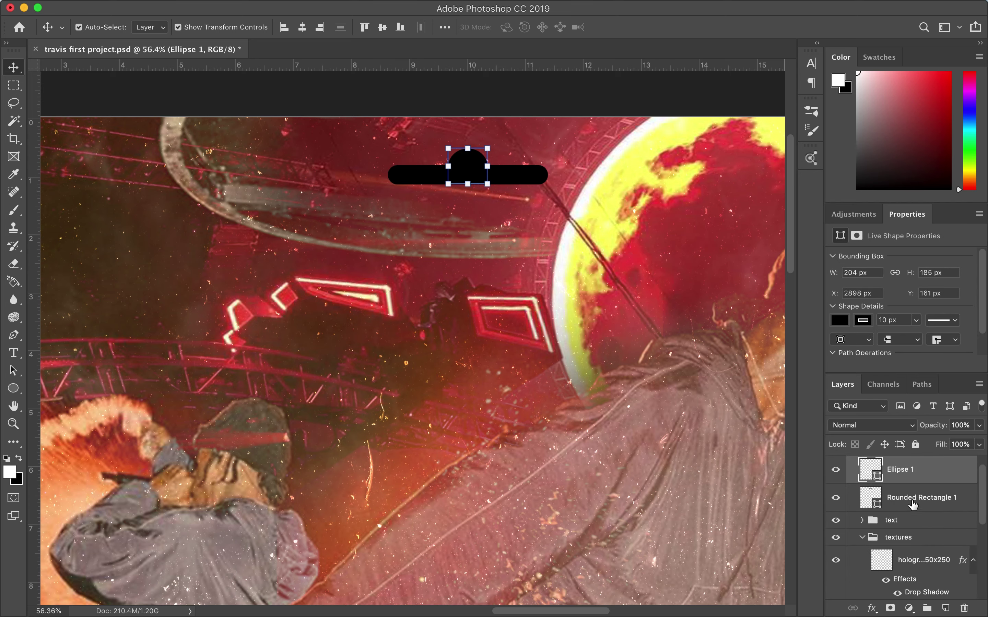
left_click(913, 498, "super")
key("super+g")
scroll(465, 452, "down", 3)
left_click(466, 453, "super")
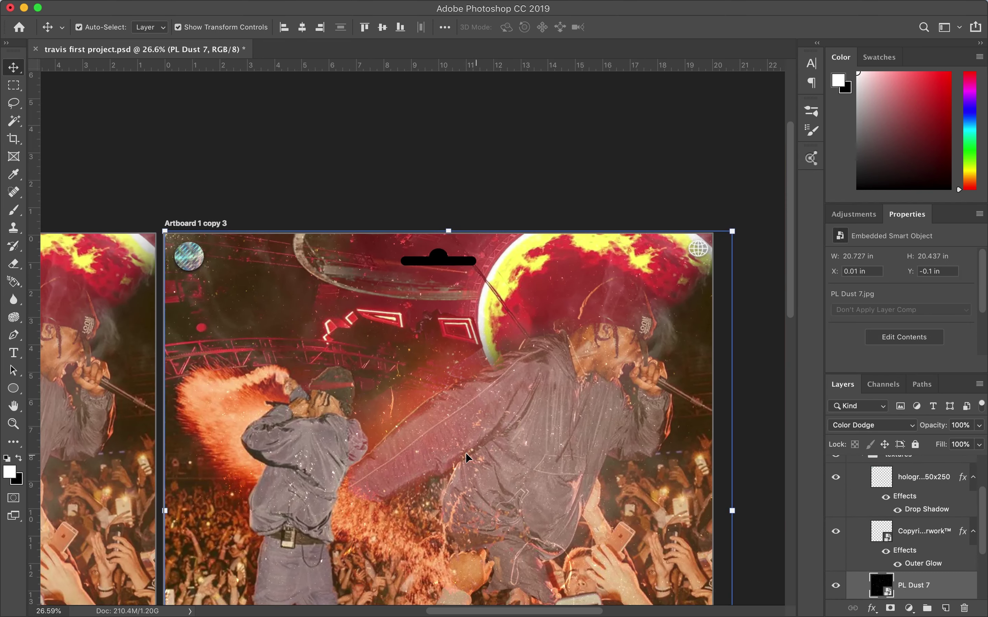
scroll(466, 452, "down", 2)
scroll(467, 454, "up", 1)
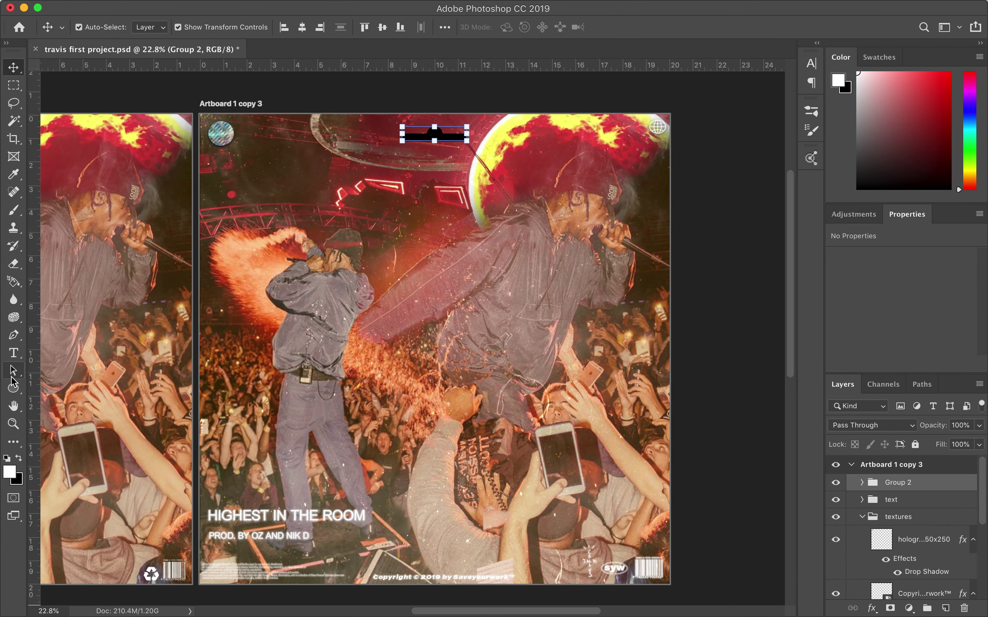
Draw a small red square near the cover's upper right edge
left_click(13, 388)
left_click(76, 386)
scroll(410, 337, "up", 1)
left_click_drag(700, 154, 716, 170)
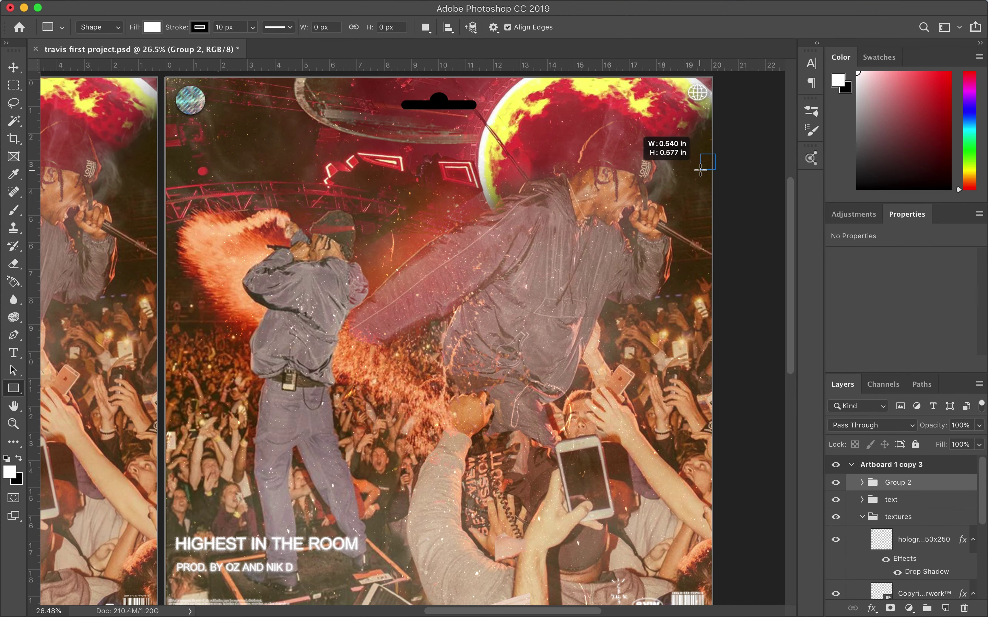
key("v")
left_click(840, 299)
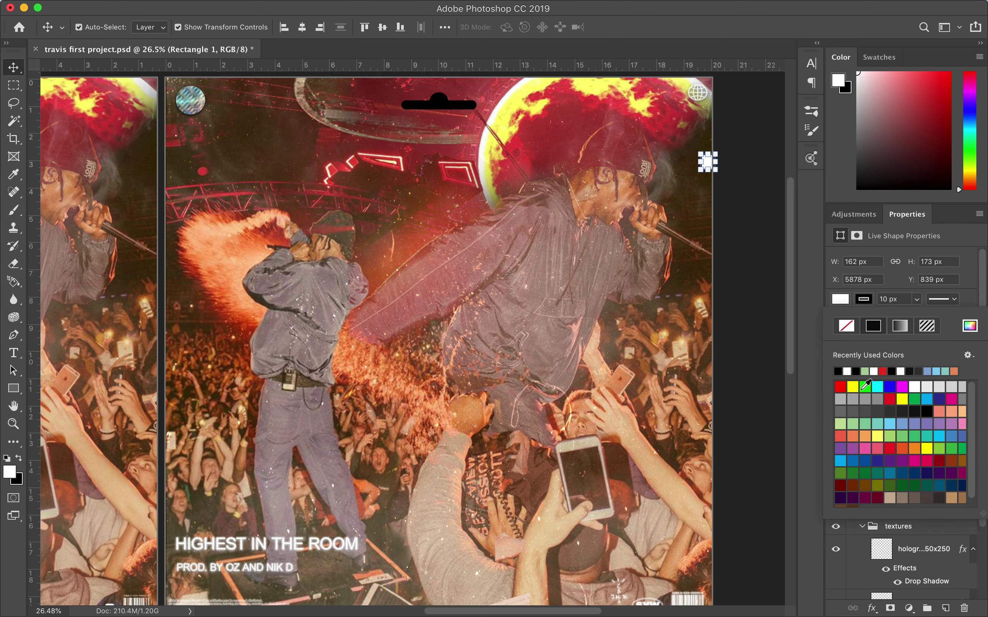
left_click(840, 386)
Remove the red square's outline stroke
key("shift+v")
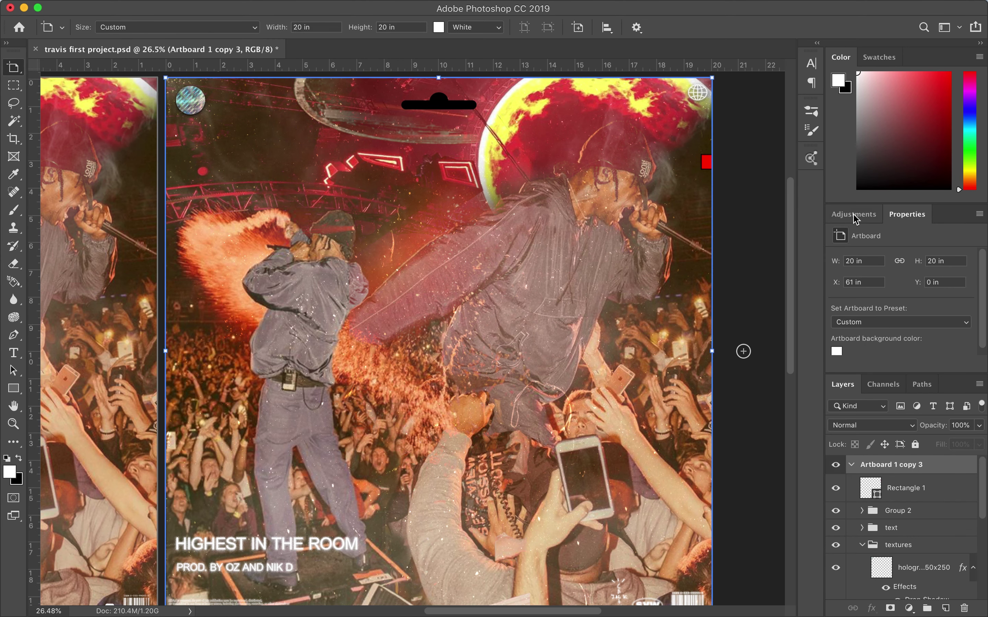
left_click(906, 488)
key("shift+v")
left_click(906, 214)
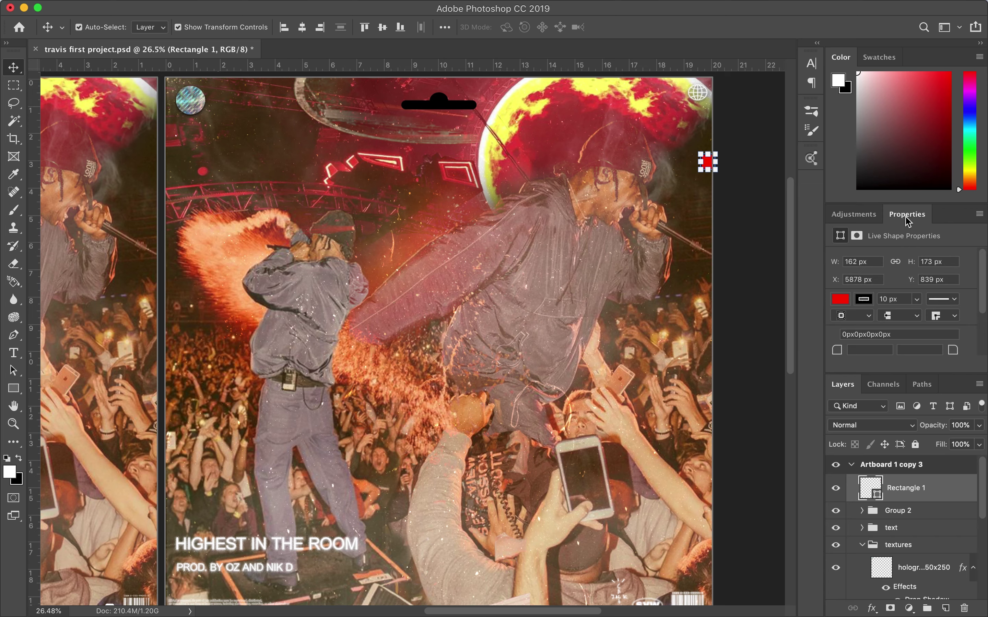
left_click(862, 300)
left_click(862, 300)
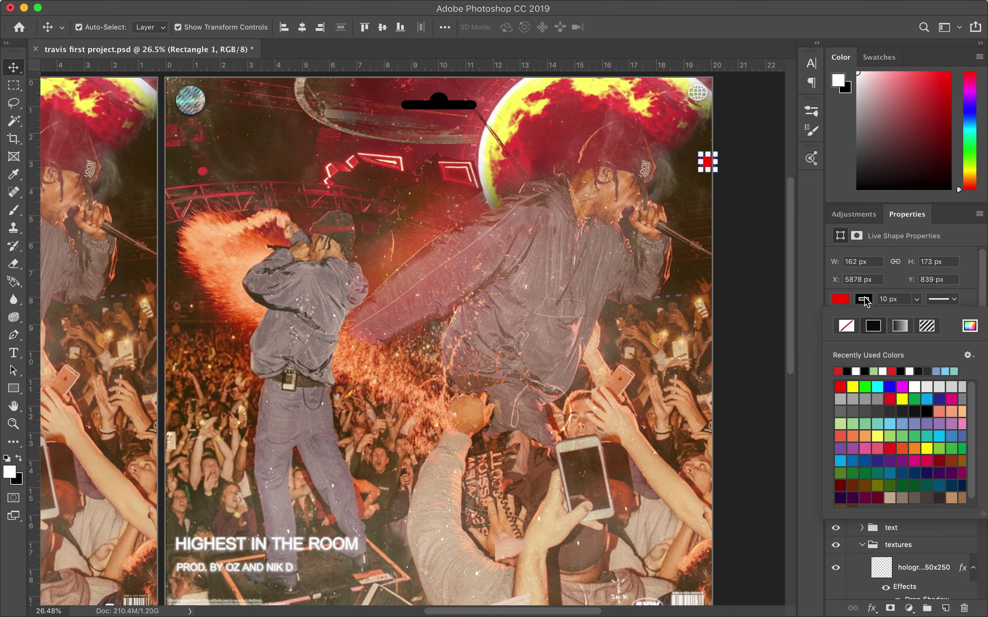
left_click(846, 325)
Duplicate the red square twice and stack the copies directly beneath it
key("ctrl+j")
key("ctrl+j")
key("ctrl+plus")
key("ctrl+plus")
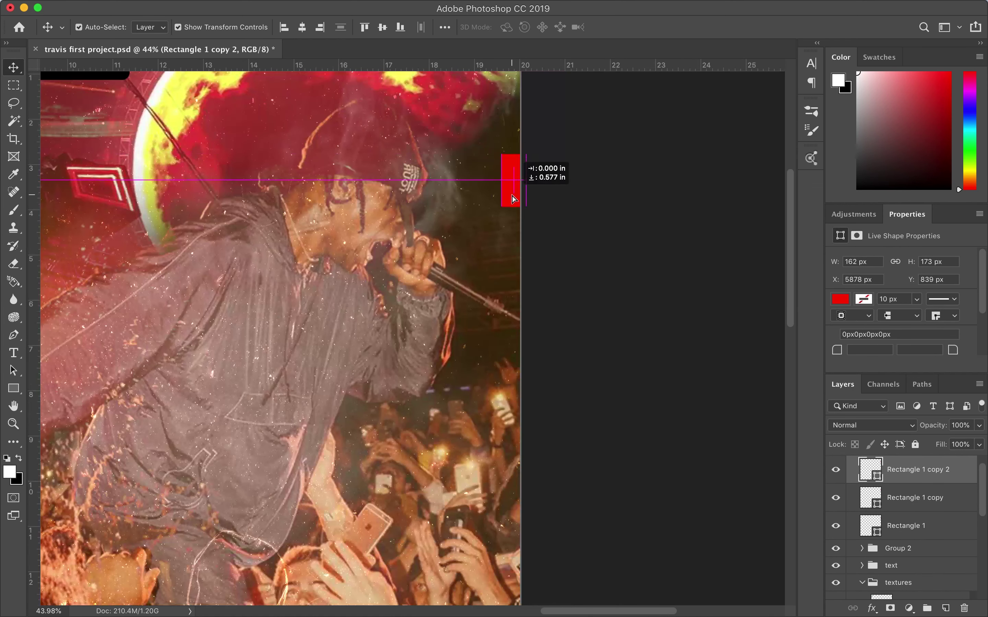
left_click_drag(510, 163, 513, 175)
key("Return")
scroll(510, 162, "up", 3)
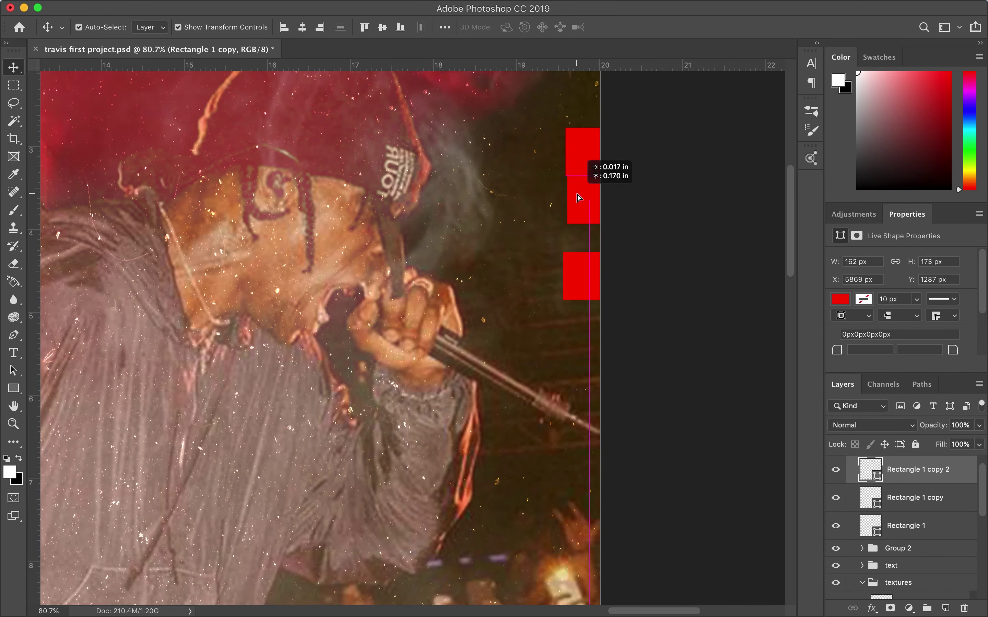
left_click_drag(577, 183, 577, 202)
left_click_drag(579, 265, 582, 241)
scroll(583, 241, "up", 3)
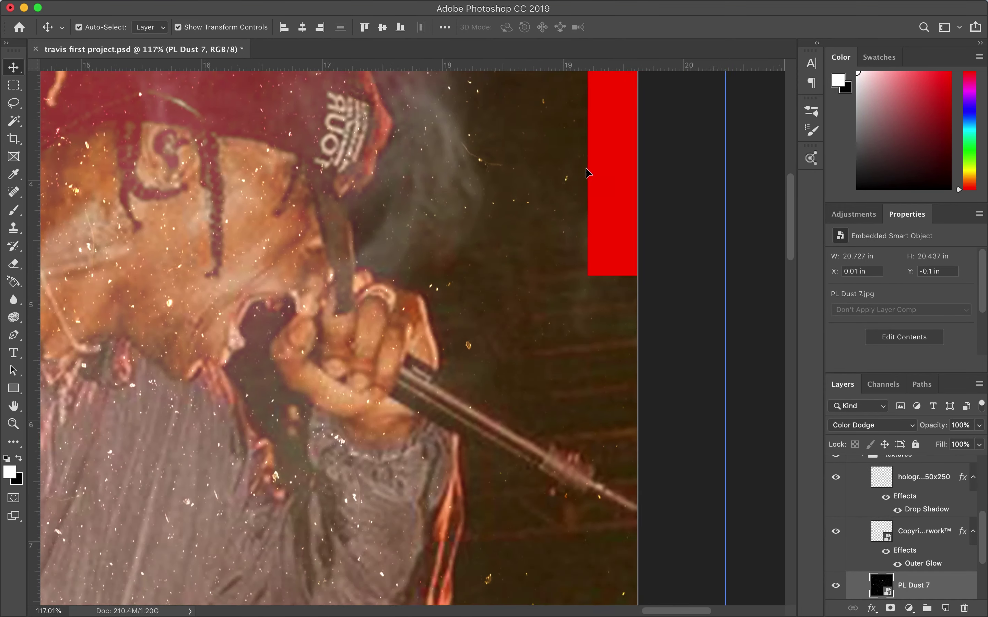
scroll(588, 174, "up", 5)
scroll(507, 309, "down", 4)
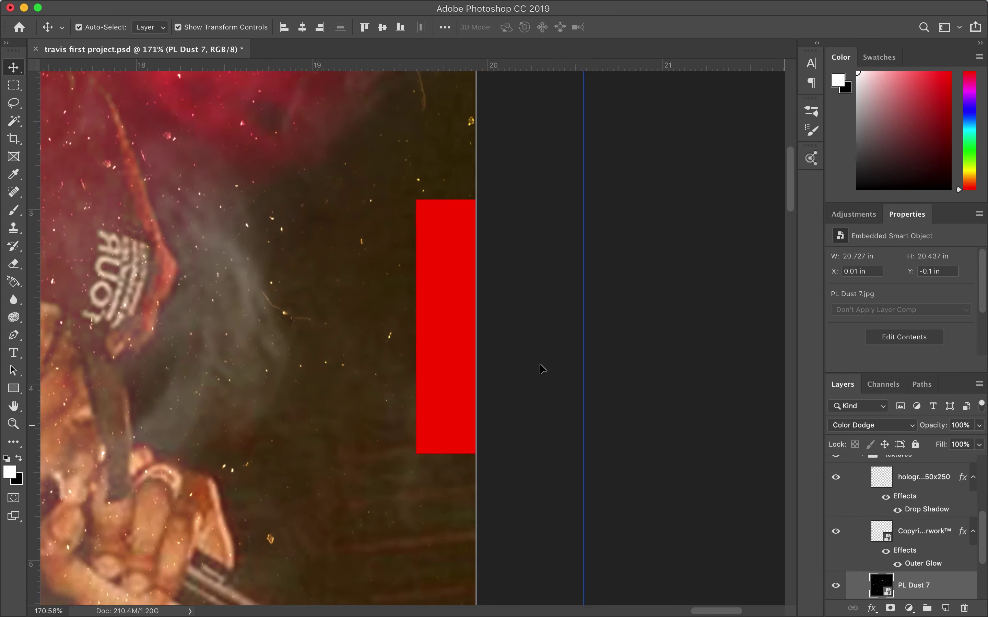
scroll(540, 368, "down", 5)
scroll(512, 163, "down", 1)
Recolour the middle square dark red and the bottom square orange
left_click(594, 174)
left_click(840, 298)
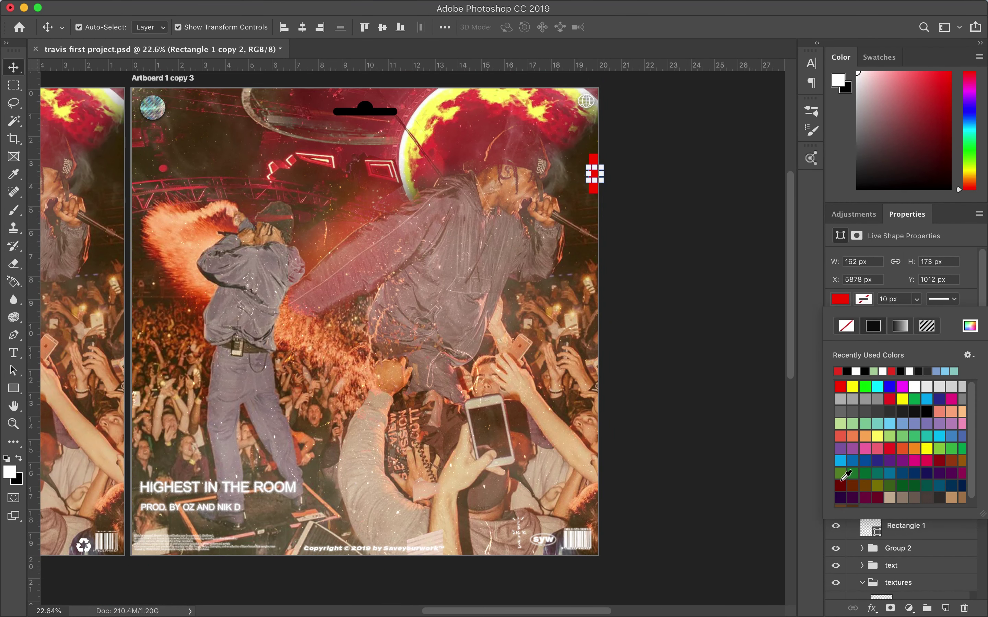
left_click(841, 483)
left_click(904, 464)
left_click(840, 299)
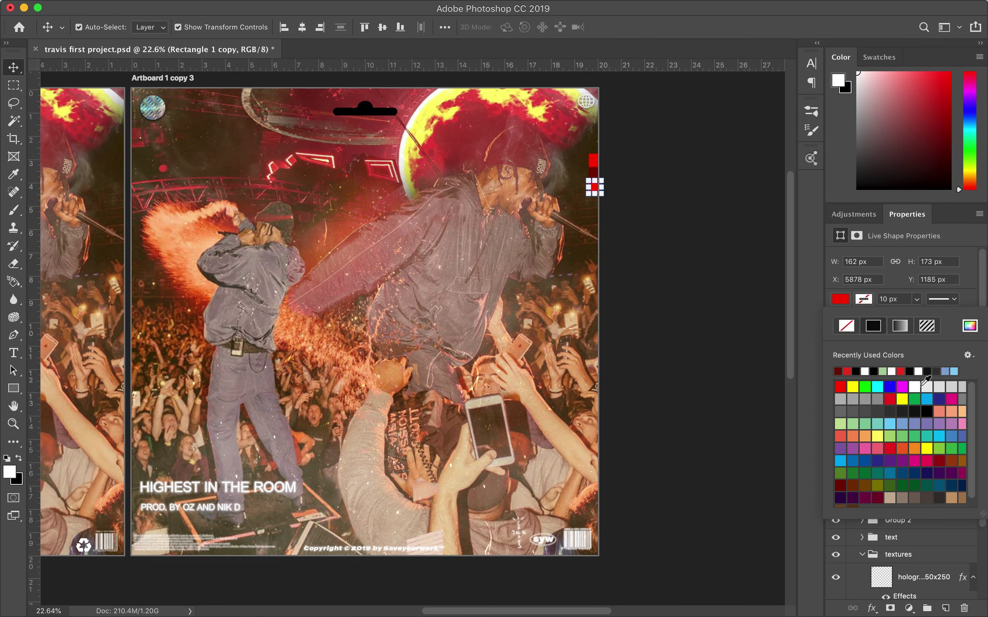
left_click(918, 386)
left_click(853, 435)
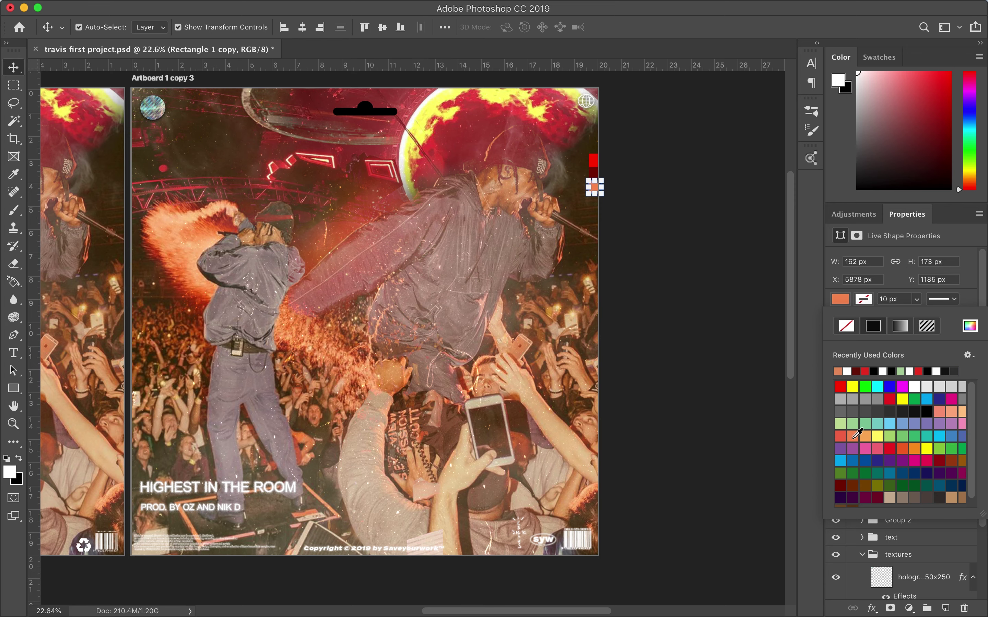
left_click(572, 300)
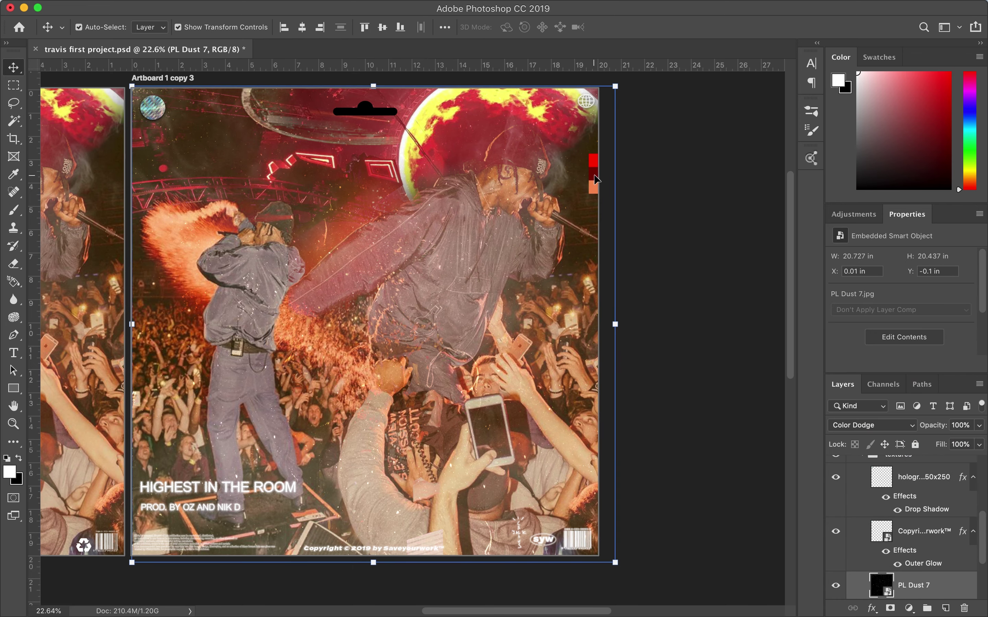
scroll(595, 180, "up", 3)
Draw a thin 36 × 663 px white rounded bar under the swatches against the right edge
key("u")
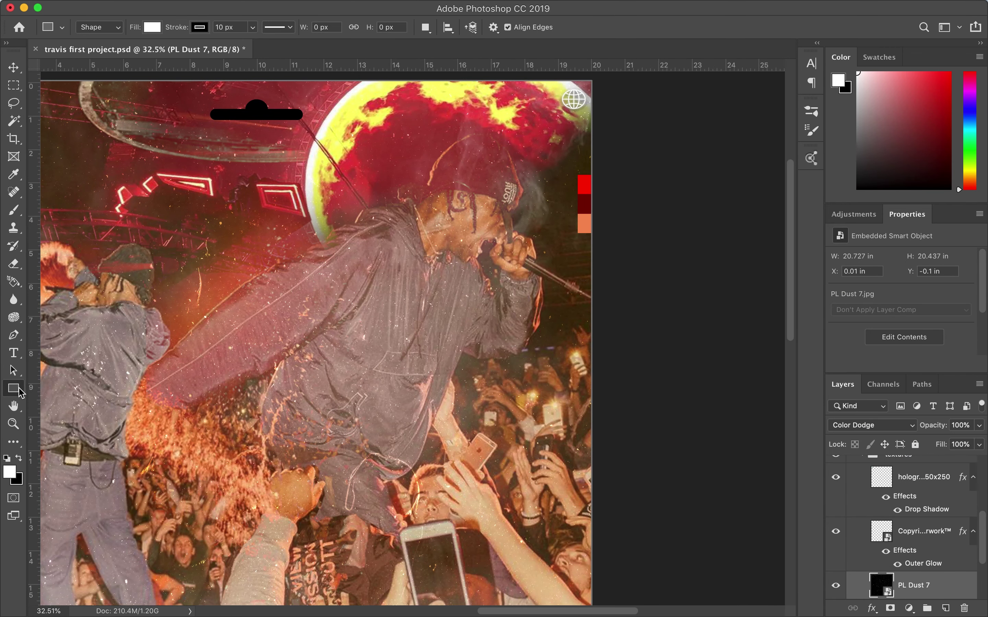
right_click(20, 392)
left_click(61, 399)
left_click_drag(580, 240, 584, 313)
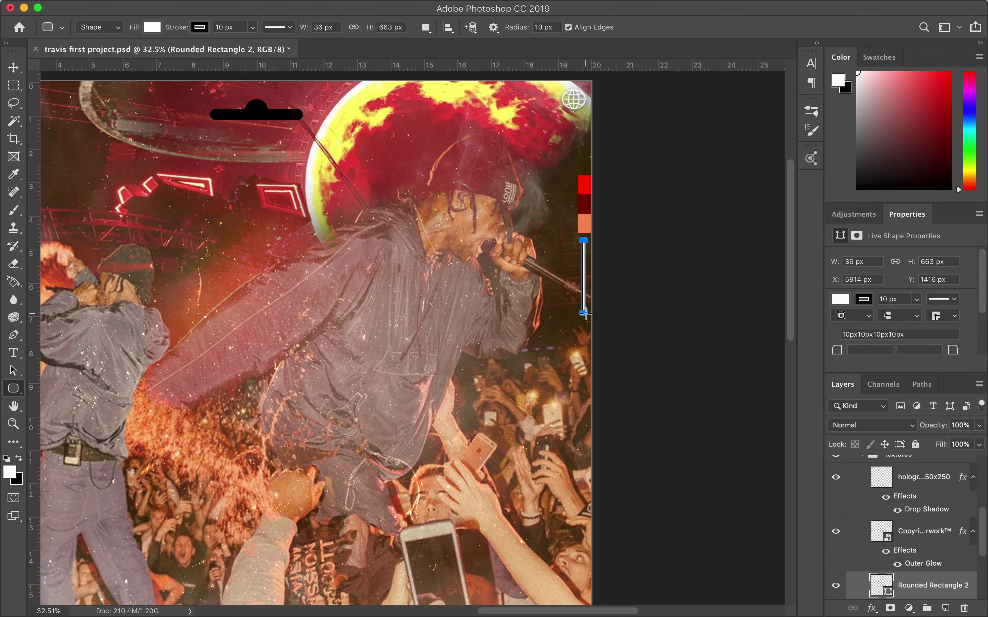
key("v")
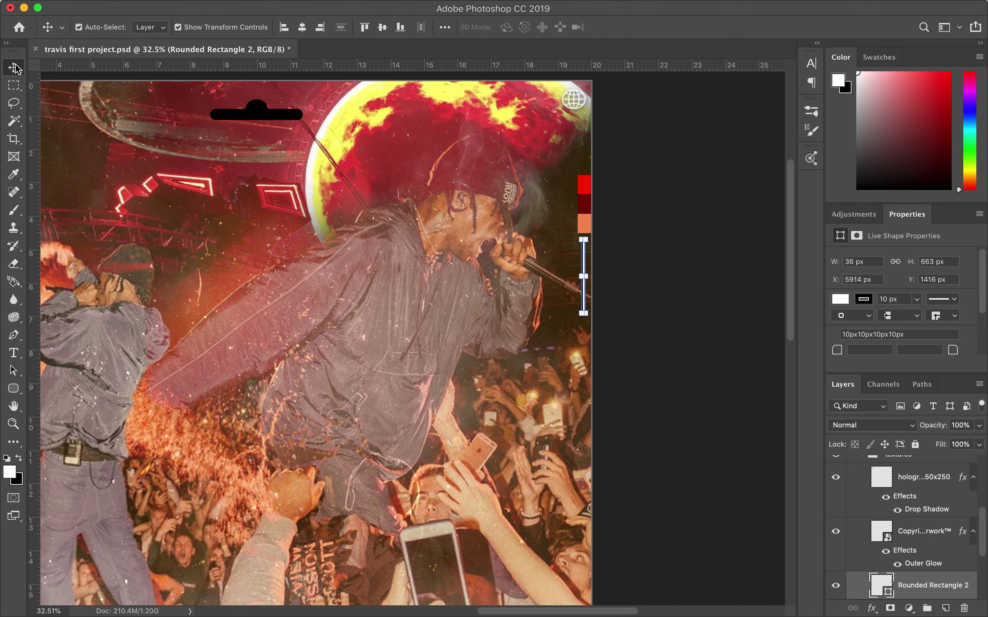
scroll(592, 261, "up", 5)
left_click_drag(573, 251, 577, 252)
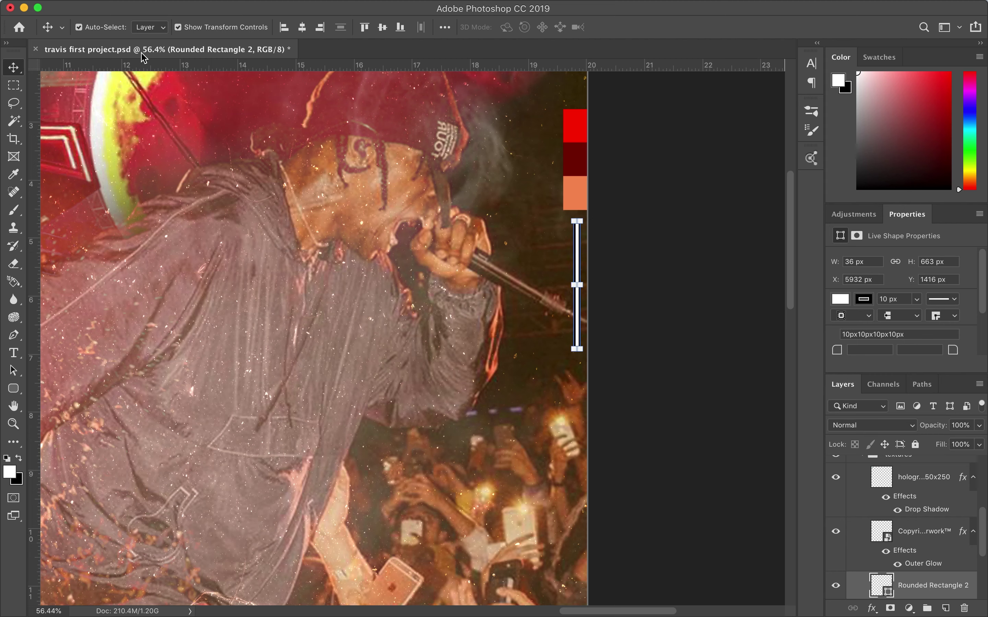
left_click(863, 301)
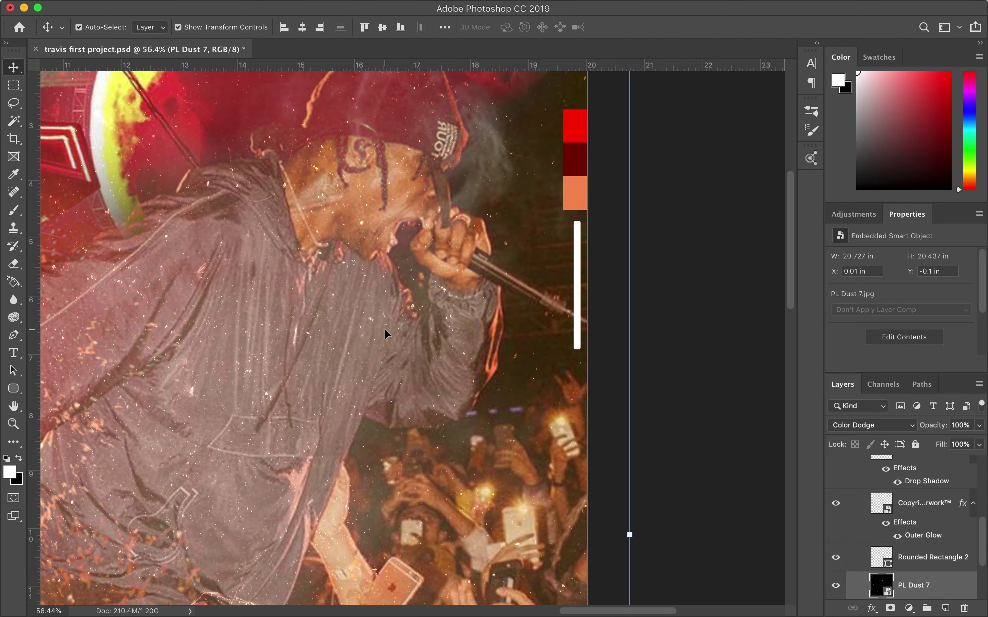